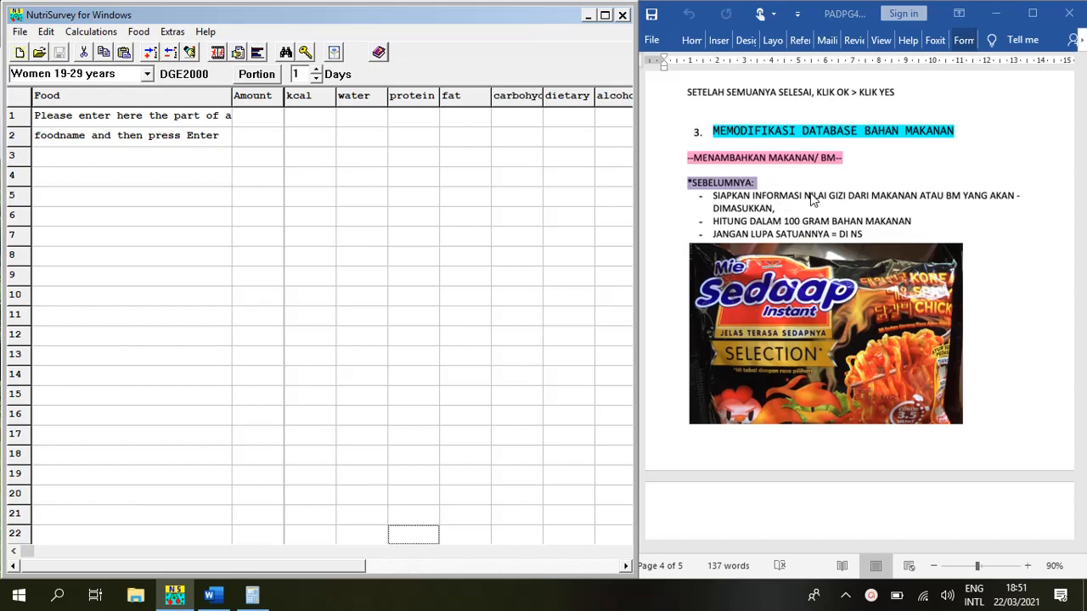
Step: Read the module's preparation notes in Word on adding a food to the NutriSurvey food database
scroll(810, 199, up, 1)
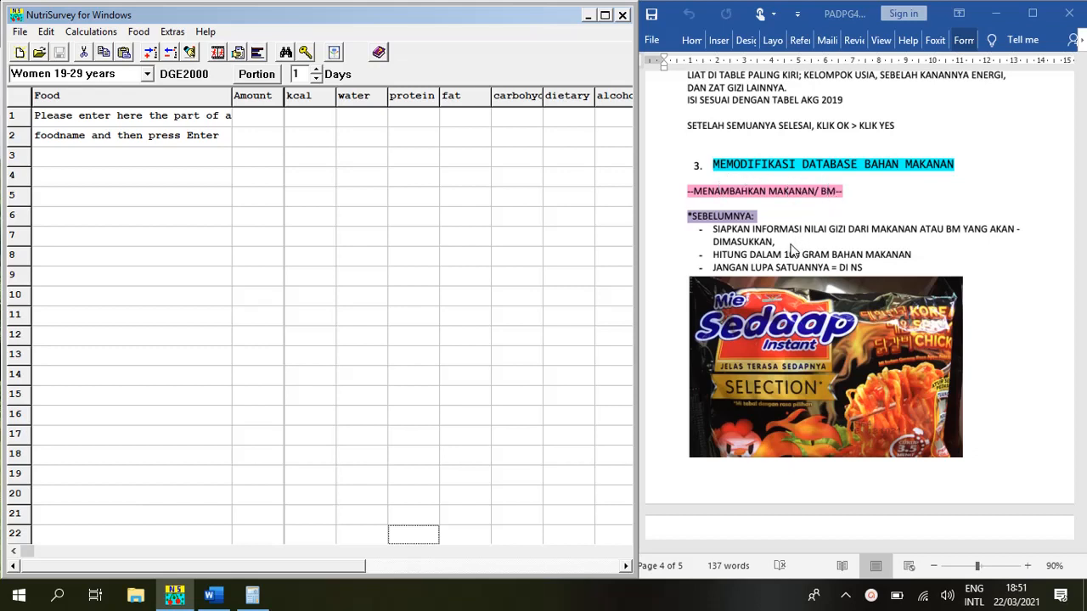
scroll(797, 251, down, 1)
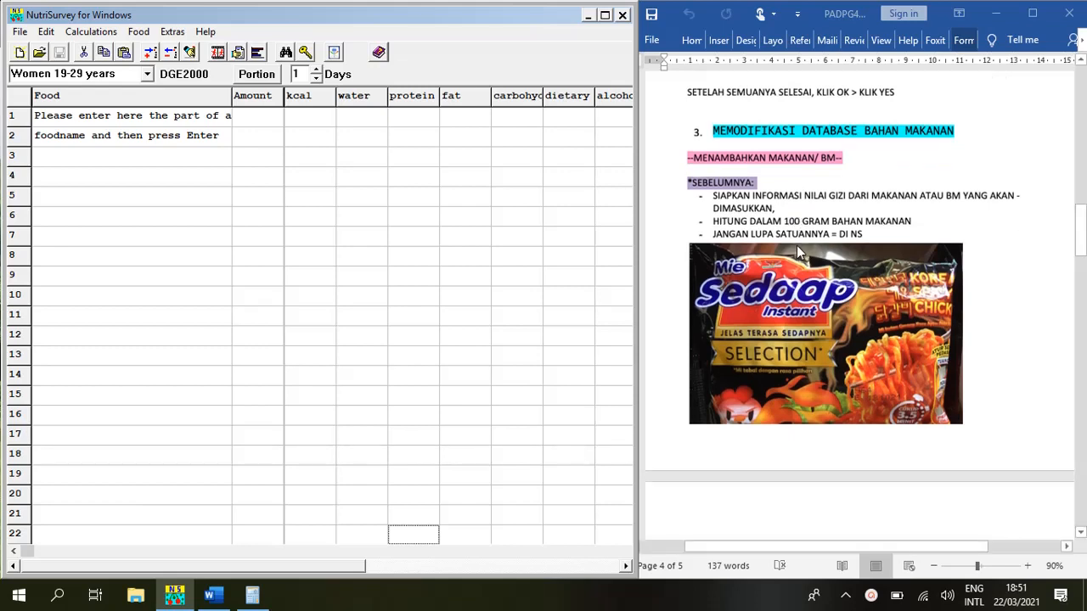
scroll(840, 274, down, 1)
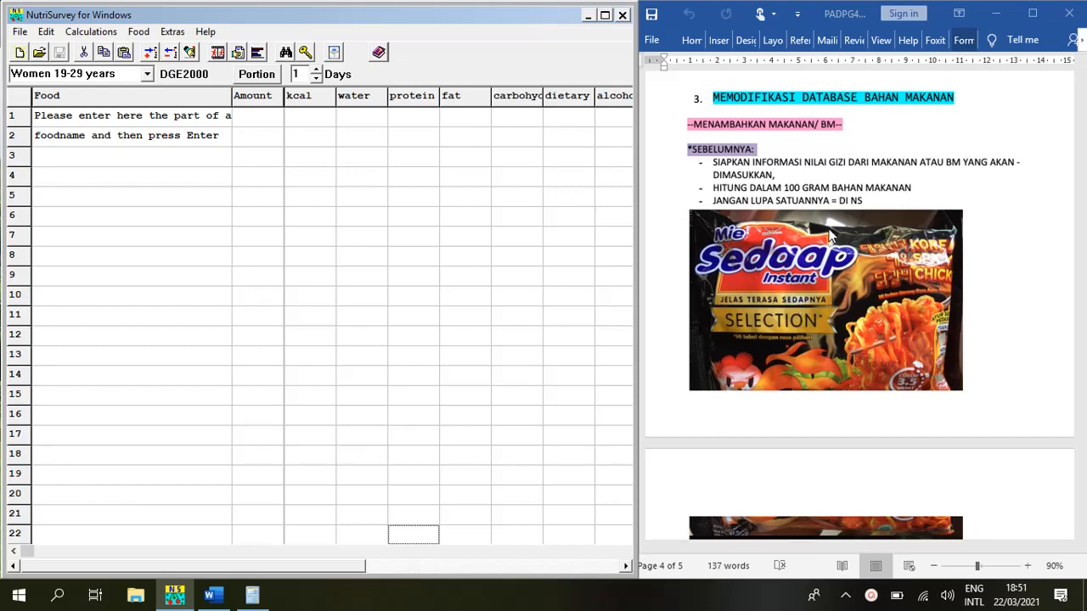
scroll(810, 198, up, 1)
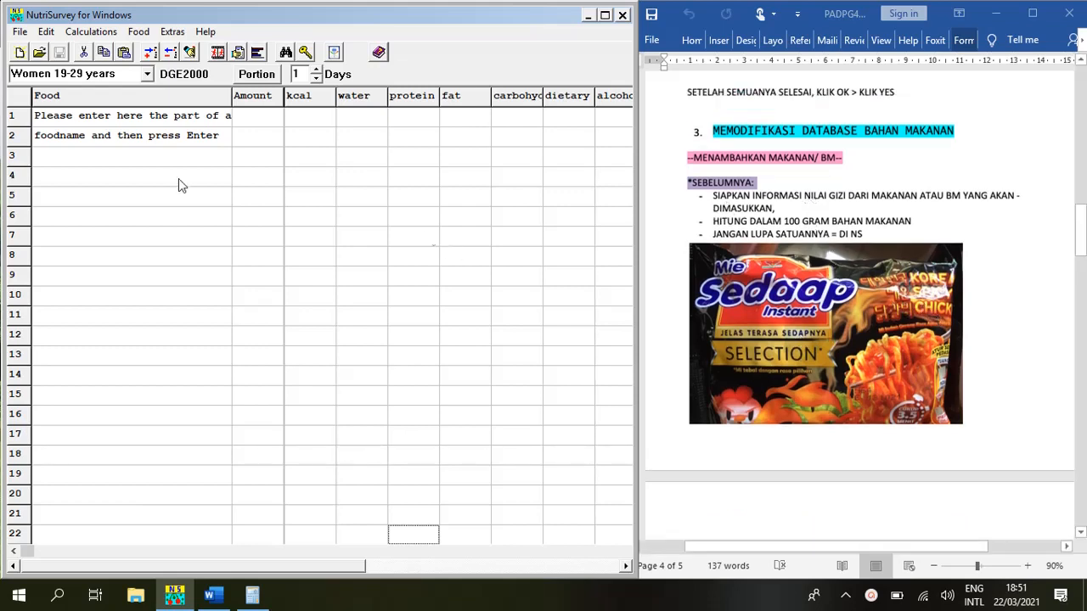
click(158, 206)
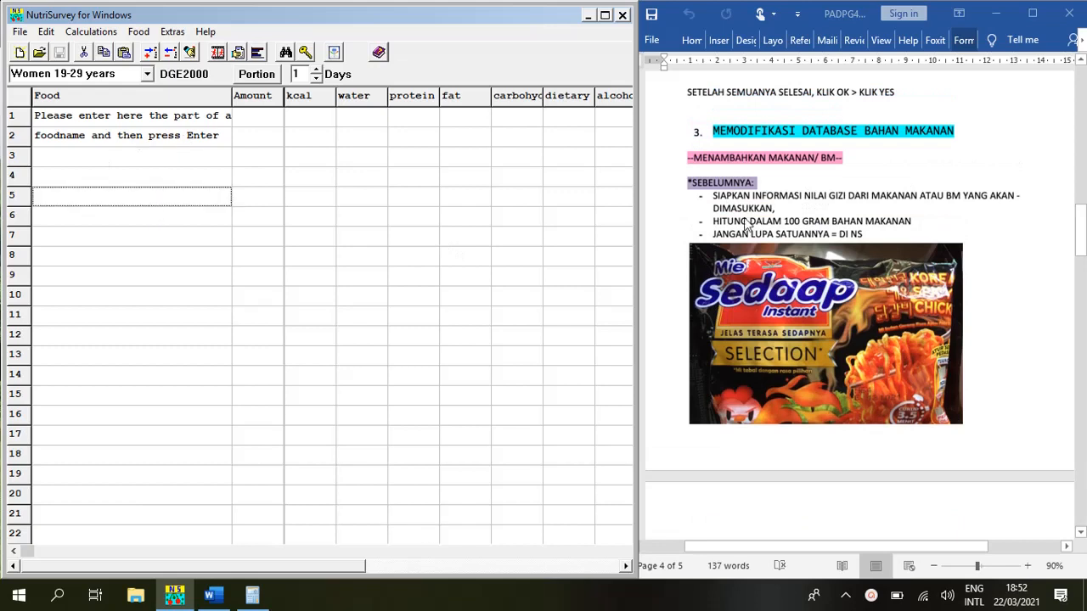
click(797, 212)
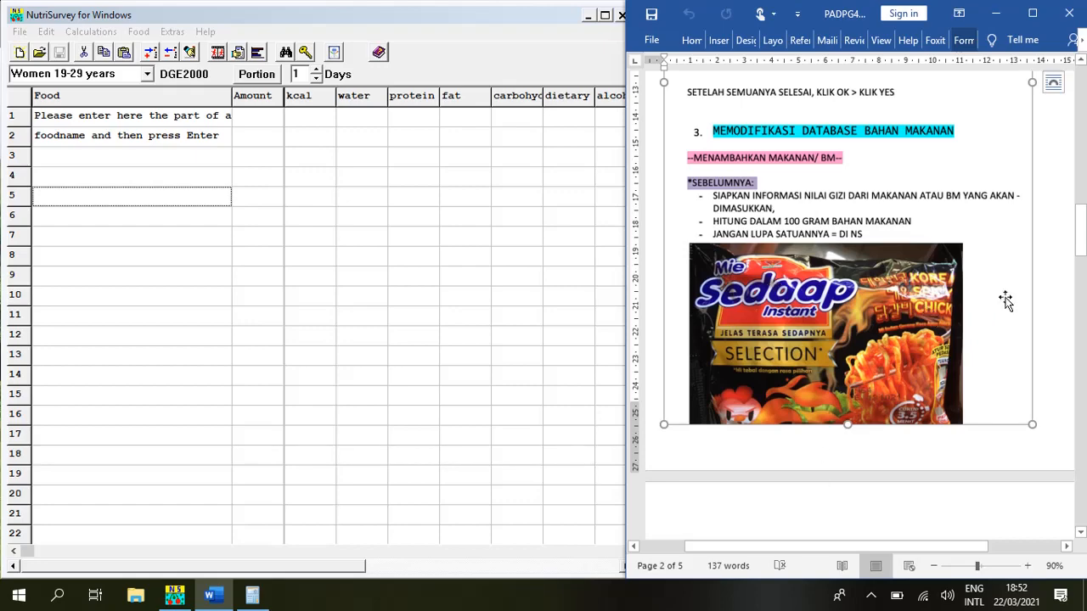
click(1041, 278)
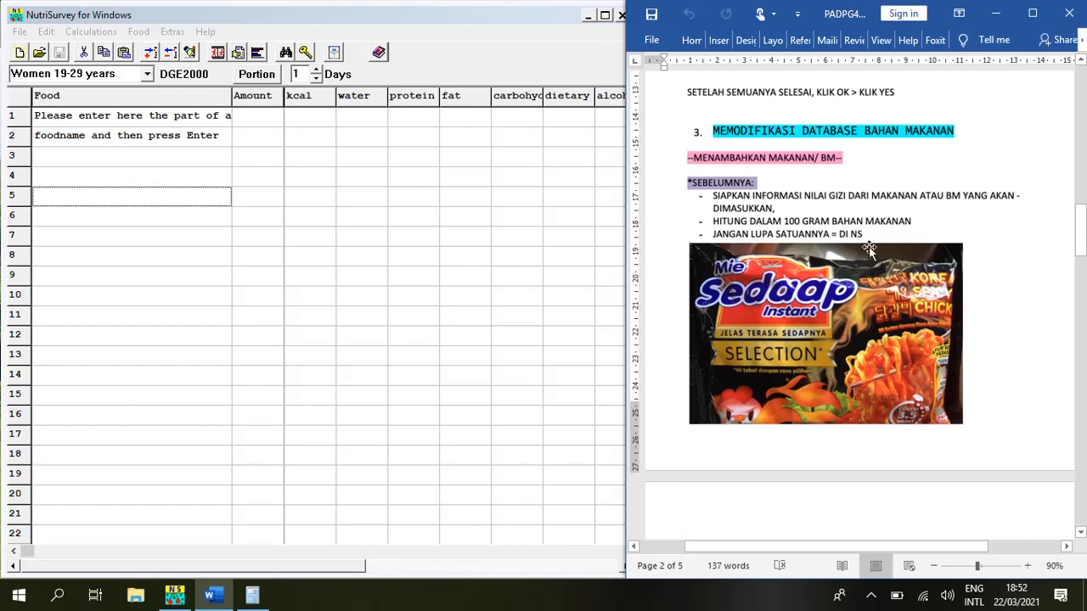
Step: Examine the Mie Sedaap package photo and the serving information on its nutrition label in the module
scroll(877, 332, down, 1)
scroll(877, 333, down, 7)
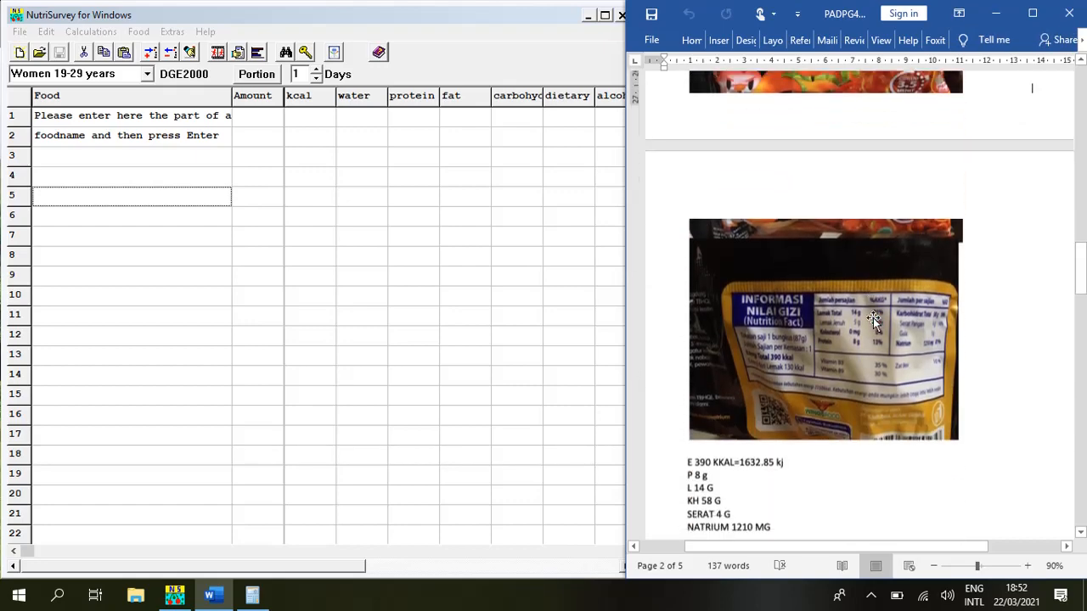
scroll(820, 286, down, 2)
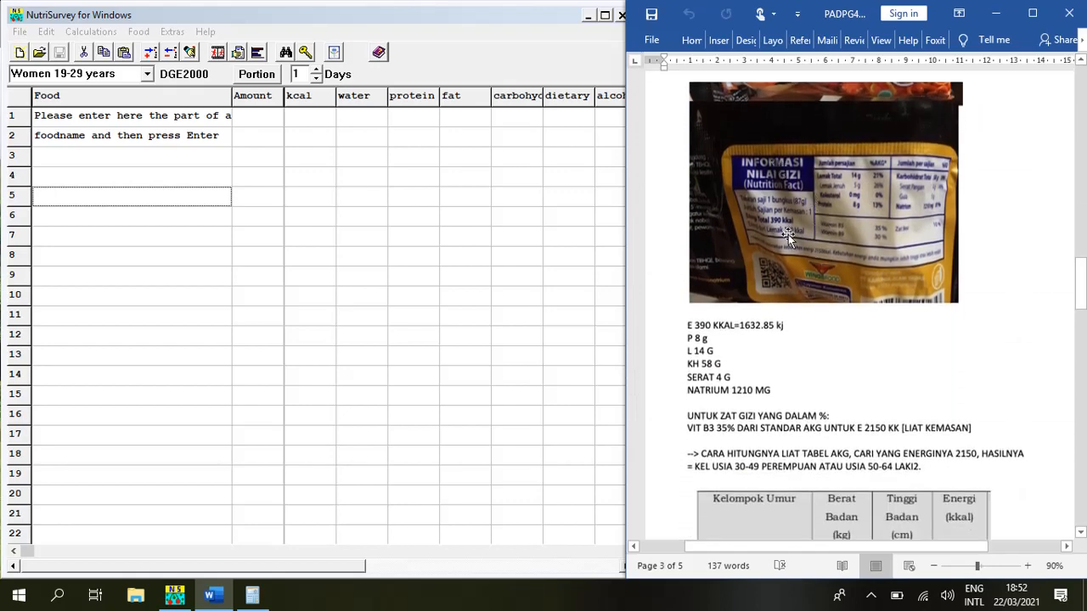
scroll(883, 229, up, 4)
scroll(882, 222, up, 4)
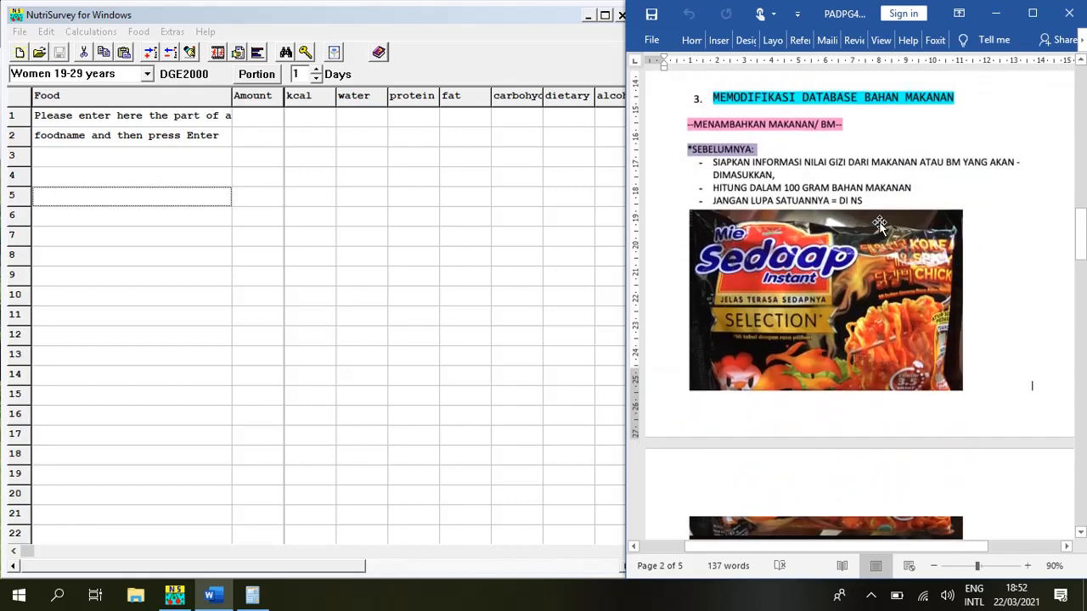
scroll(857, 235, down, 1)
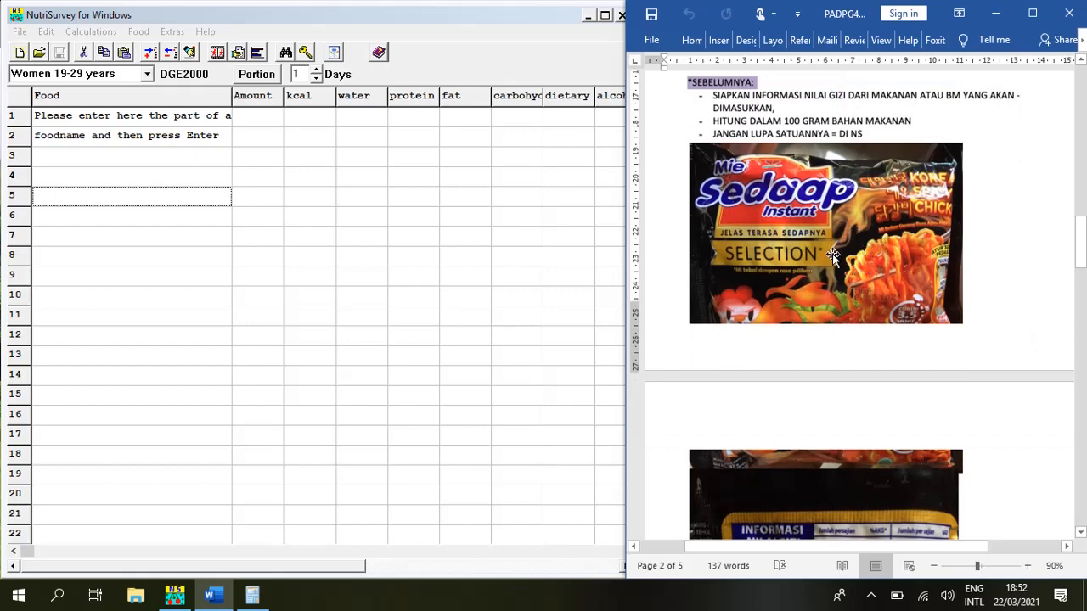
scroll(832, 242, up, 1)
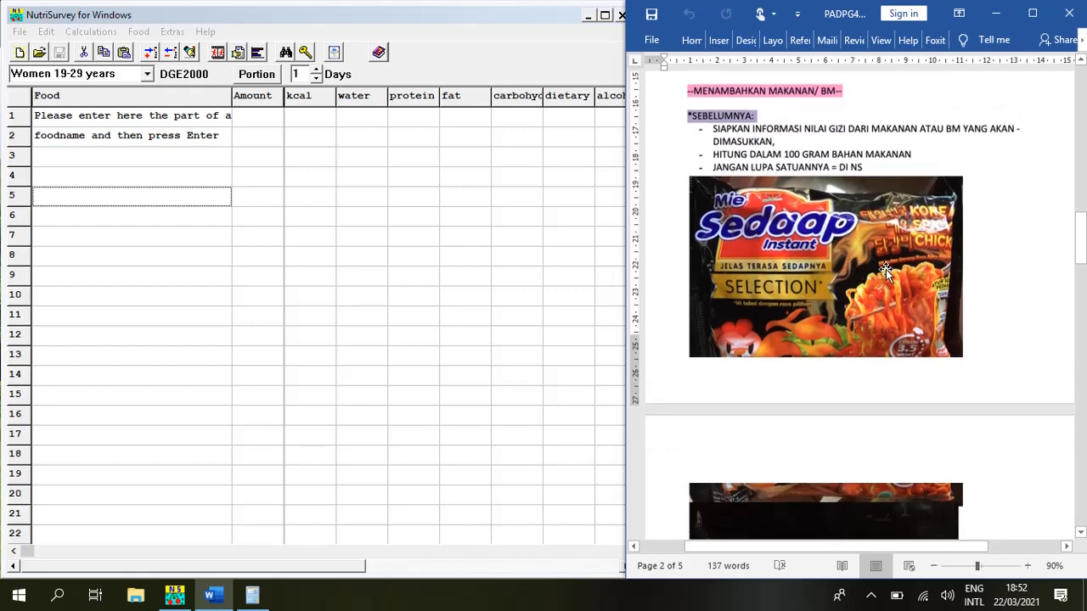
scroll(882, 264, down, 1)
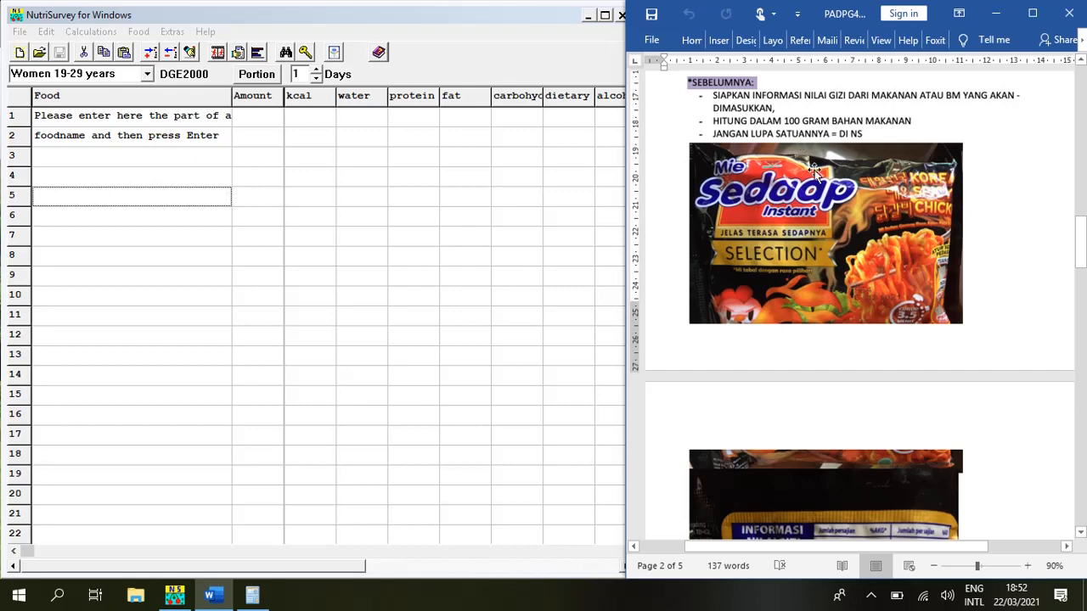
scroll(824, 189, down, 10)
scroll(828, 192, down, 1)
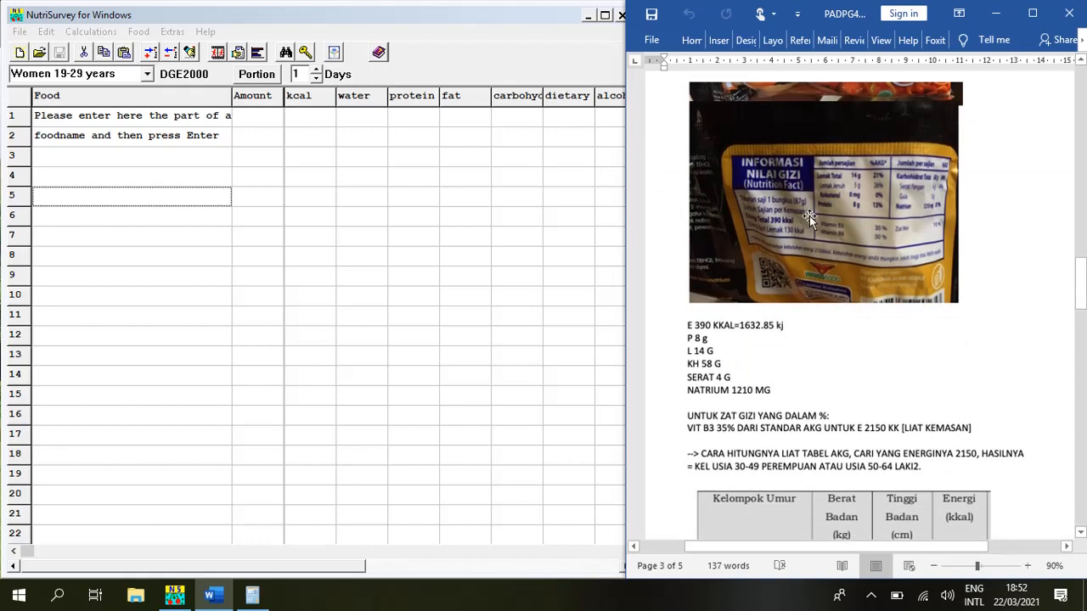
Step: Review the 100-gram instruction together with the nutrition label, the nutrient list and the note on percentage-based nutrients
scroll(783, 272, up, 2)
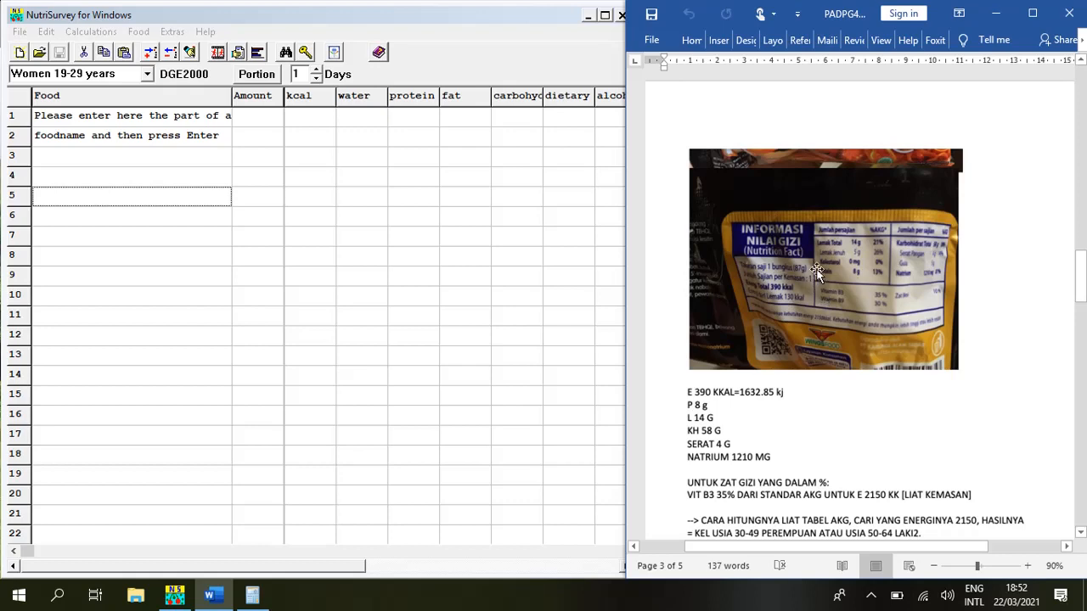
scroll(815, 235, up, 10)
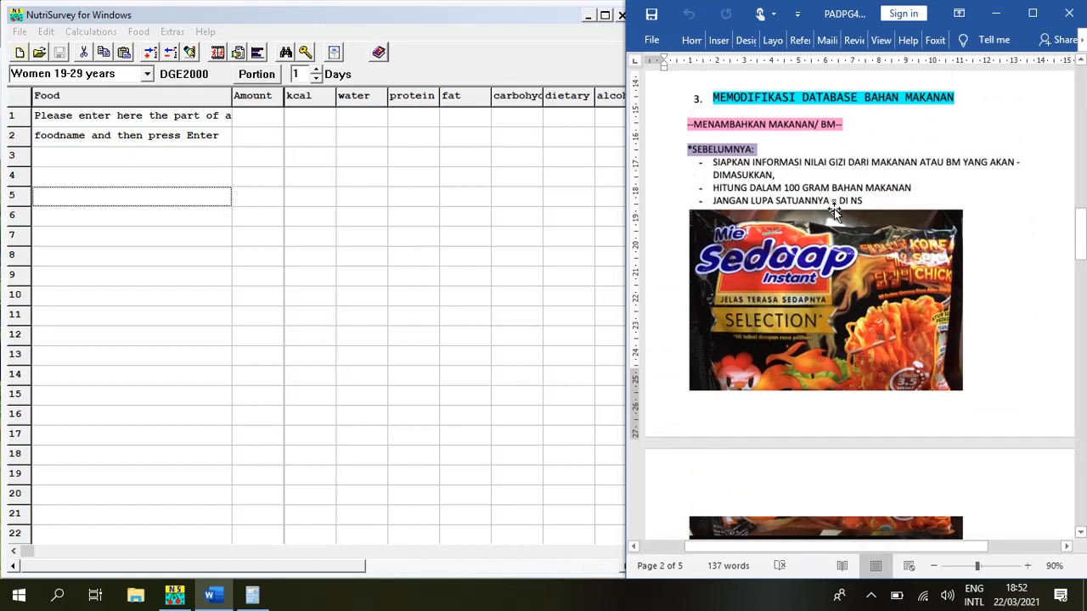
scroll(837, 225, up, 1)
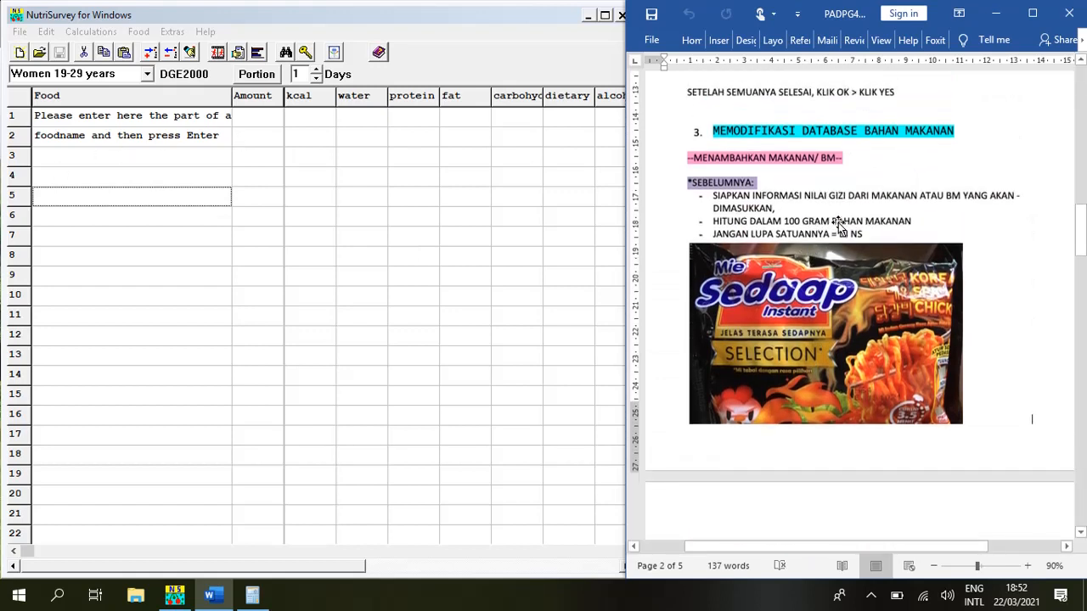
scroll(839, 222, down, 10)
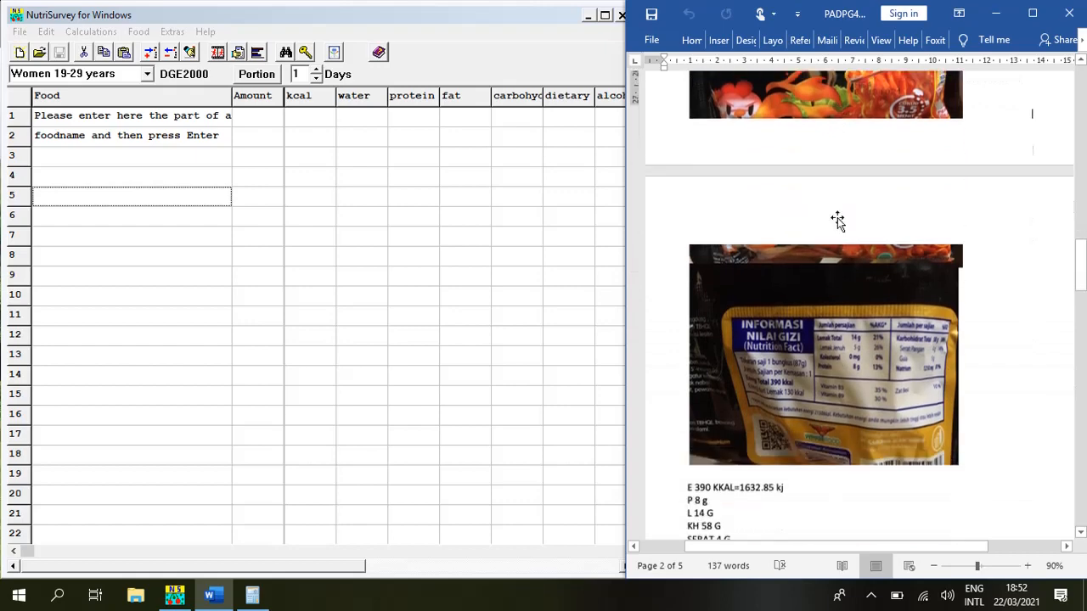
scroll(837, 219, down, 5)
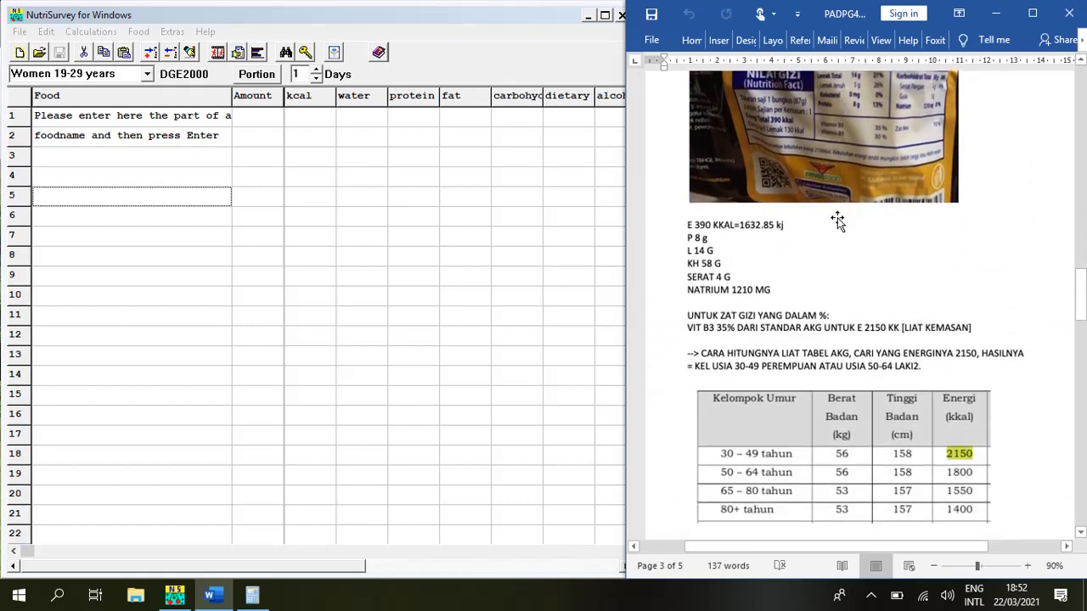
scroll(801, 187, up, 2)
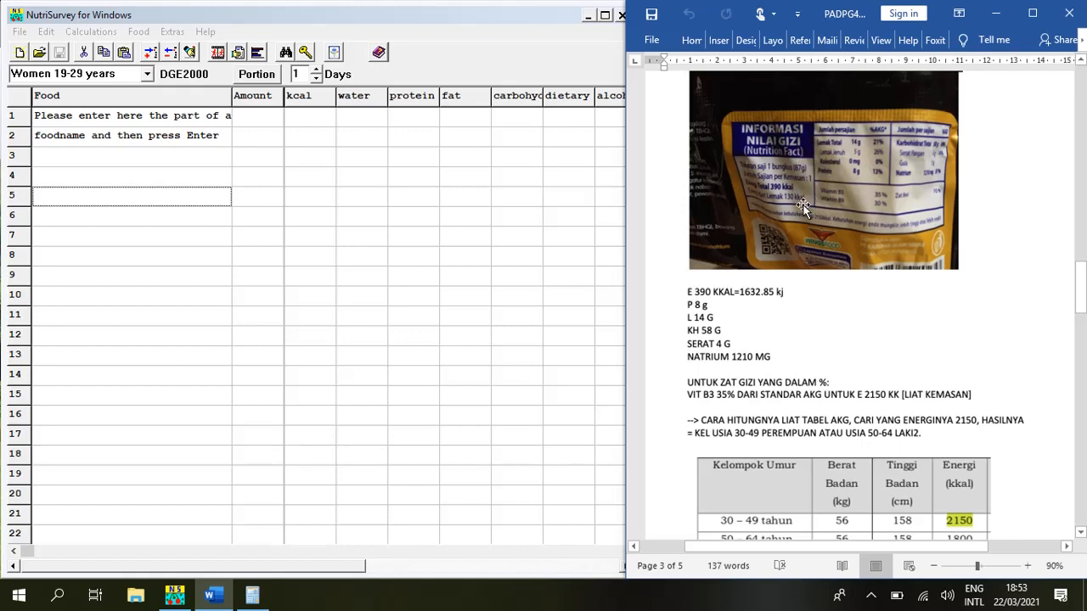
scroll(777, 270, up, 1)
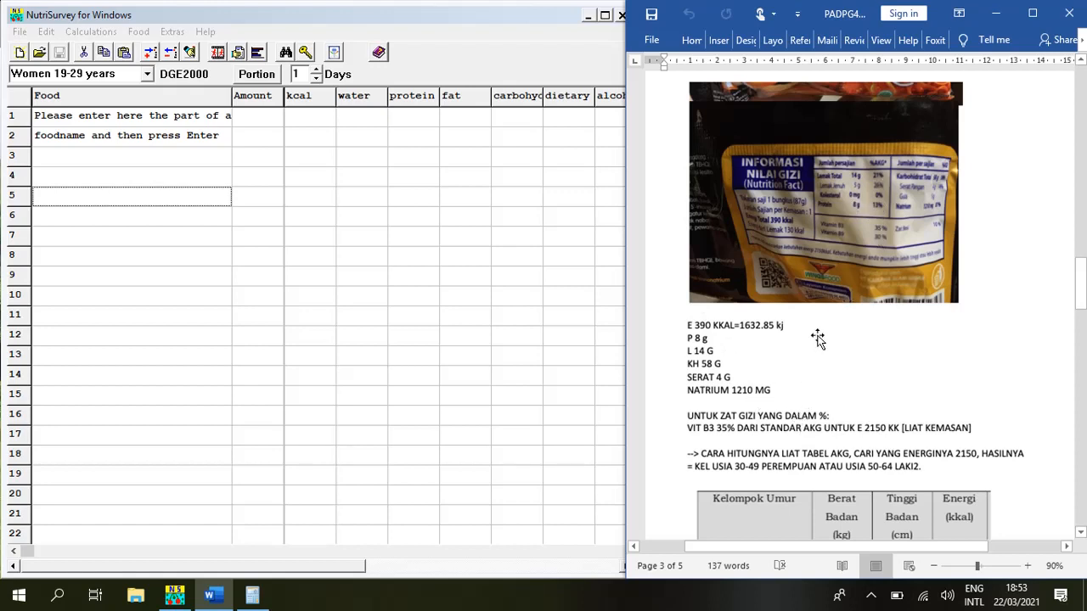
scroll(818, 340, down, 2)
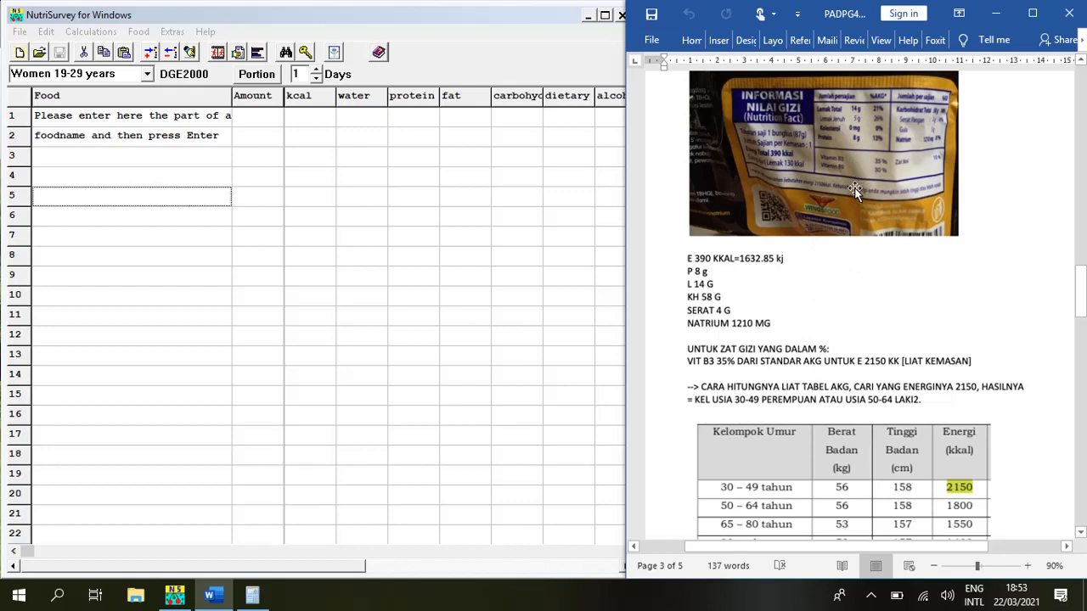
Step: Widen the Word window over NutriSurvey and enlarge the document to 170% around the nutrition label
click(627, 285)
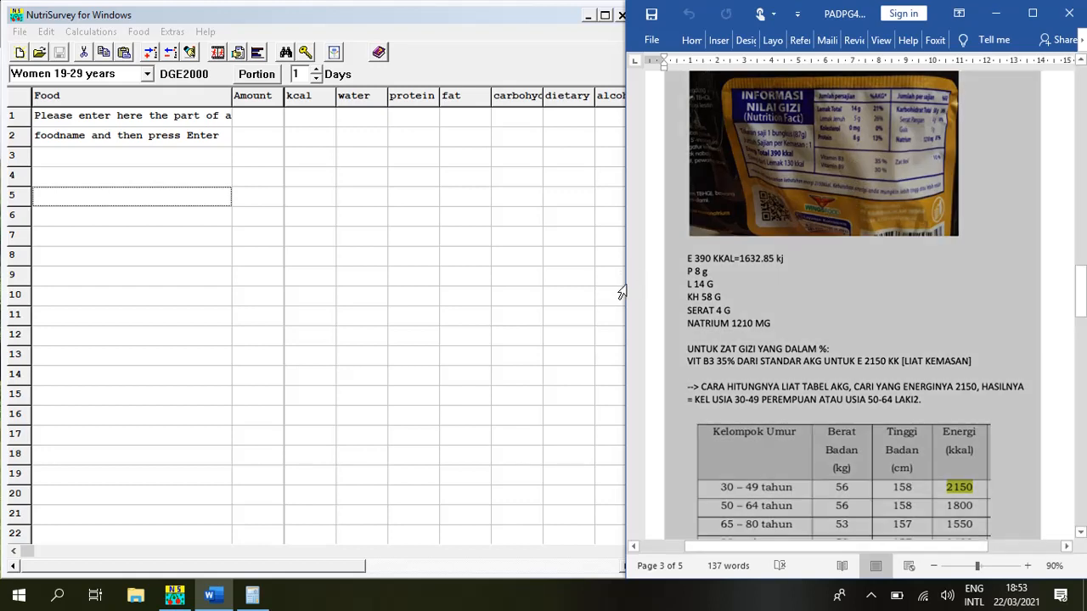
click(654, 292)
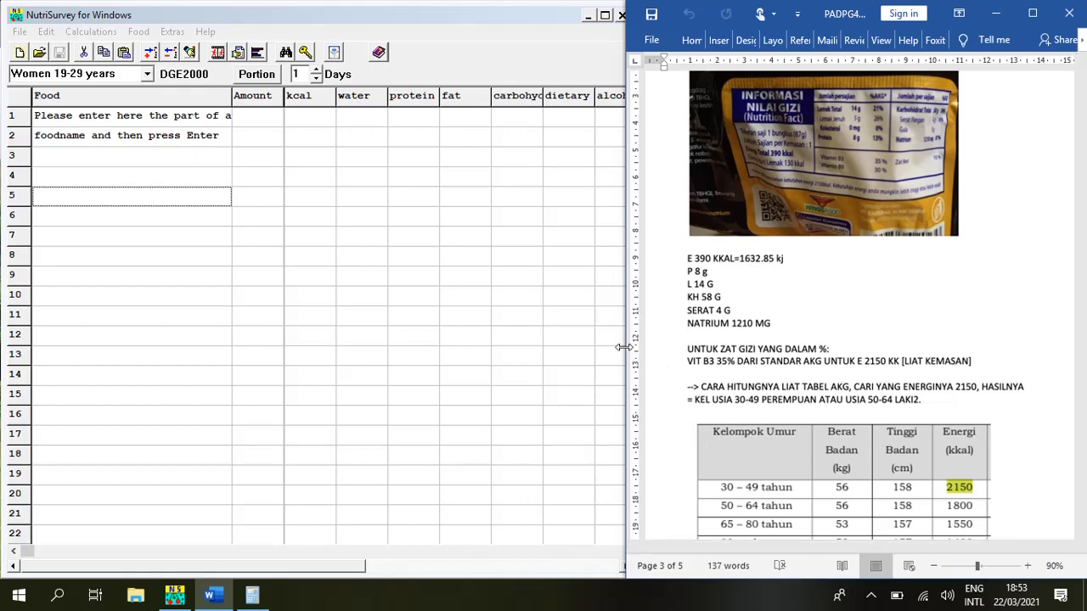
drag(626, 347, 331, 342)
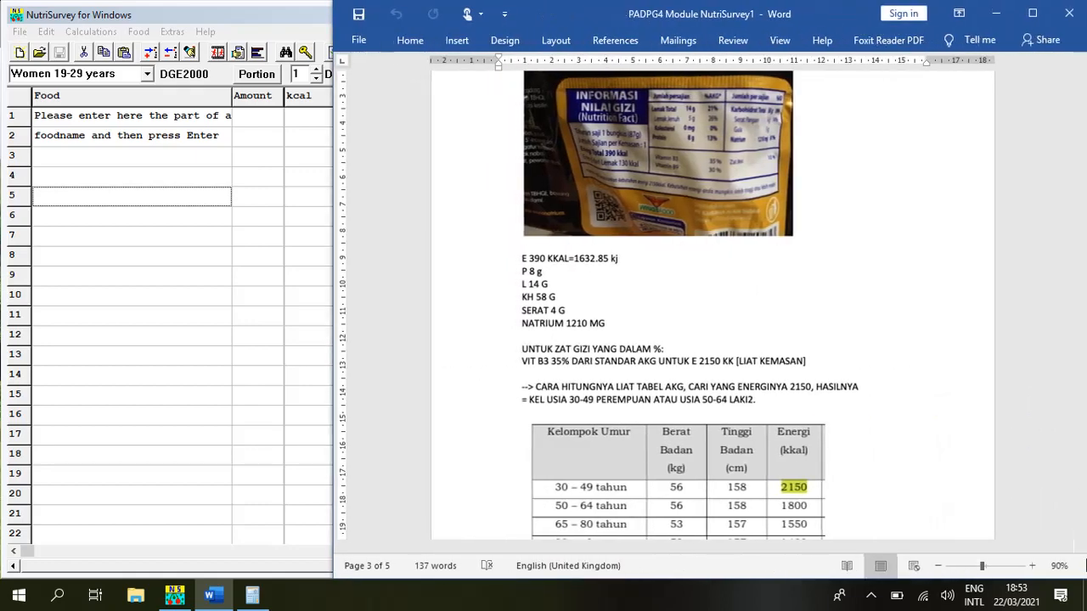
click(1030, 566)
click(1030, 566)
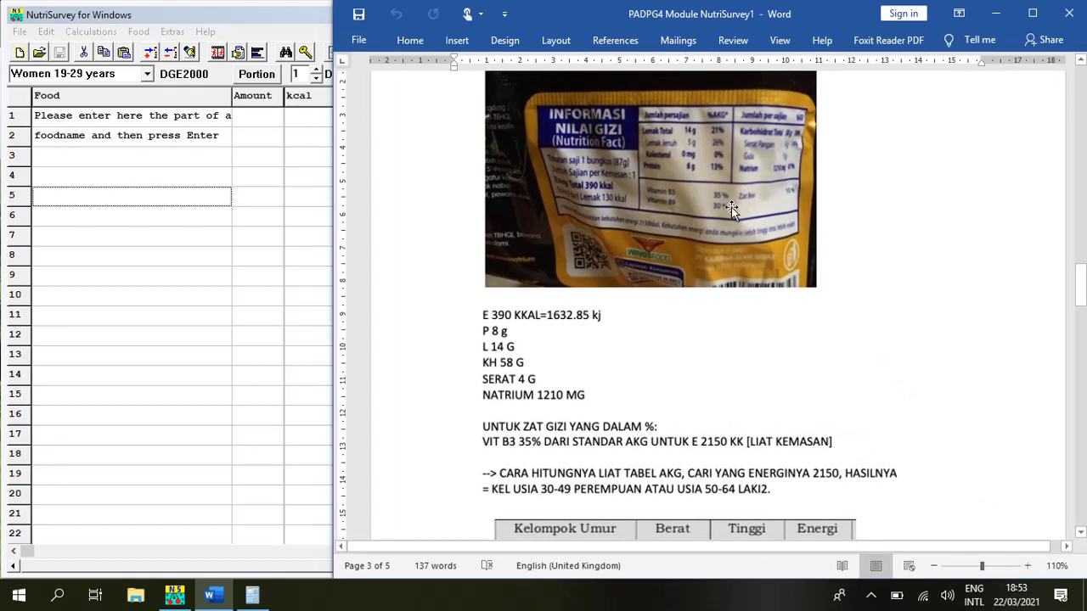
scroll(844, 239, up, 10)
click(844, 238)
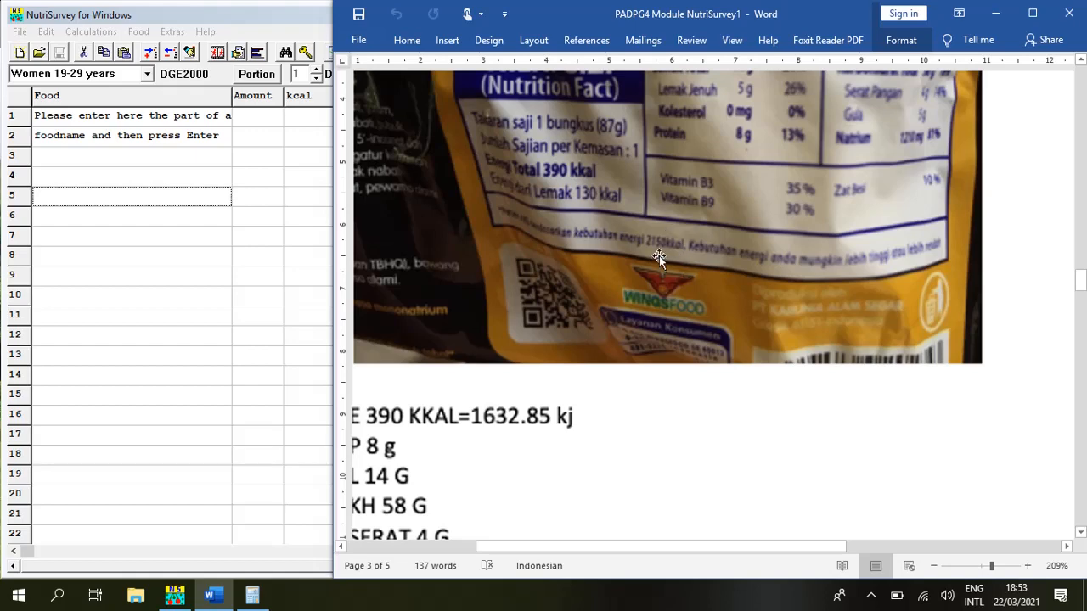
click(933, 566)
click(933, 565)
click(933, 565)
click(933, 565)
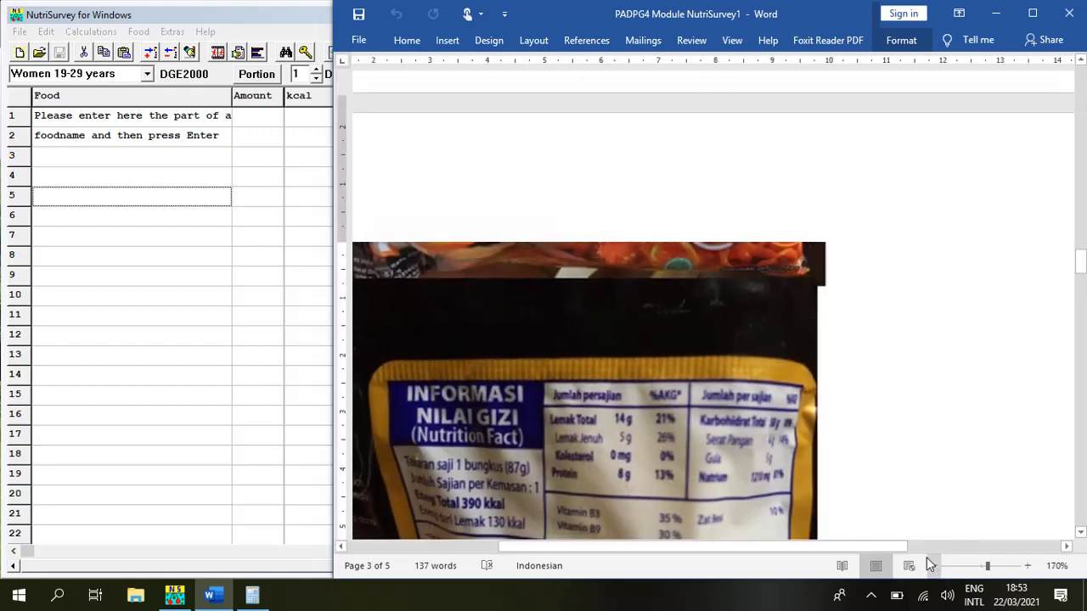
scroll(642, 309, down, 3)
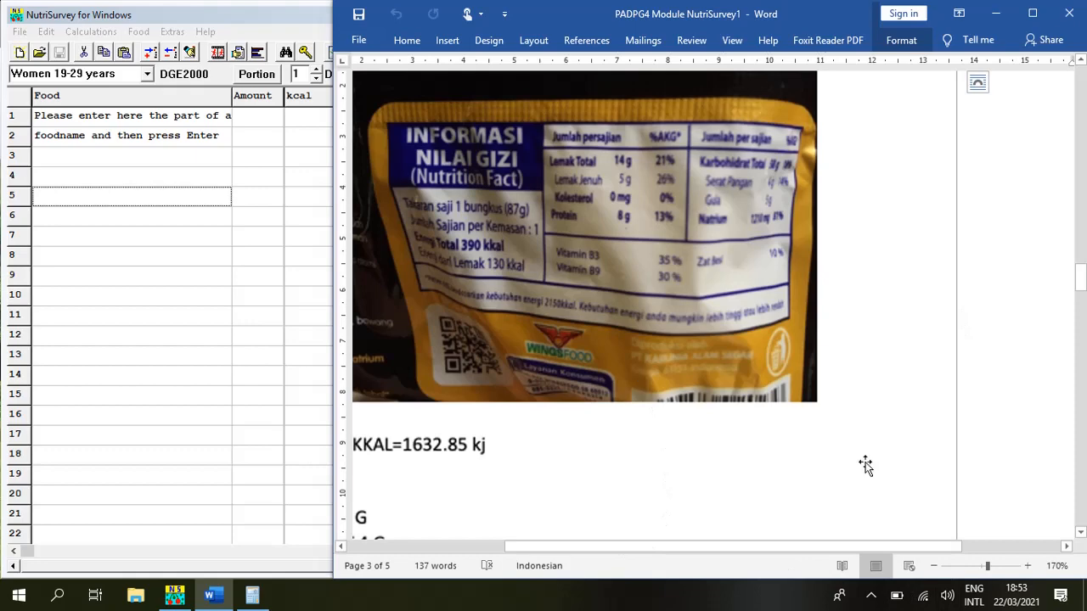
drag(946, 546, 839, 552)
Step: Compare the energy, protein, fat, carbohydrate, fibre and sodium list below the photo with the nutrition label
scroll(621, 340, down, 3)
scroll(620, 334, up, 2)
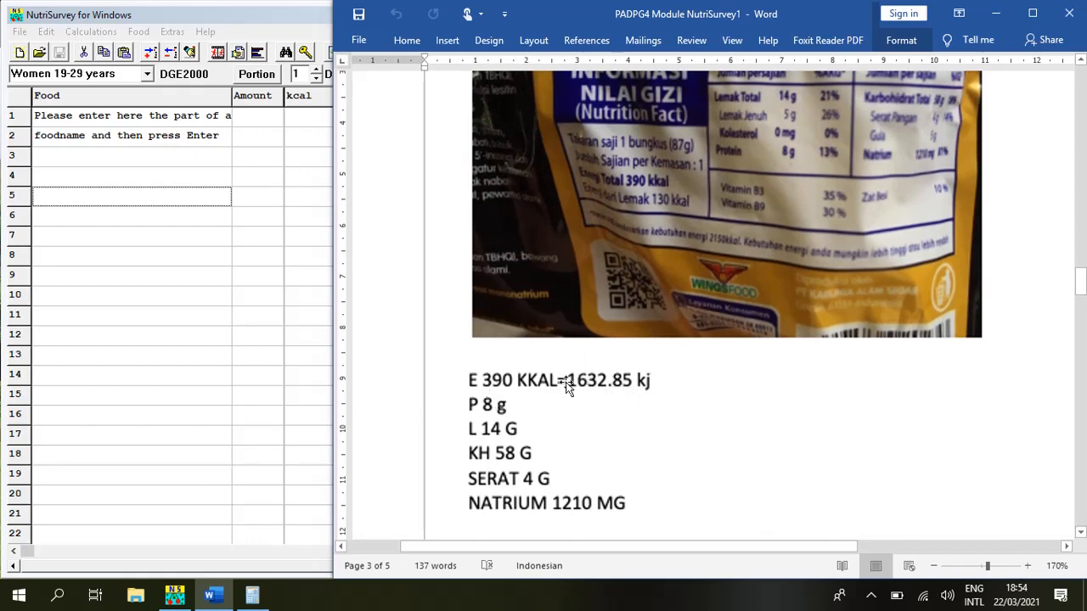
scroll(684, 343, up, 1)
scroll(681, 353, down, 3)
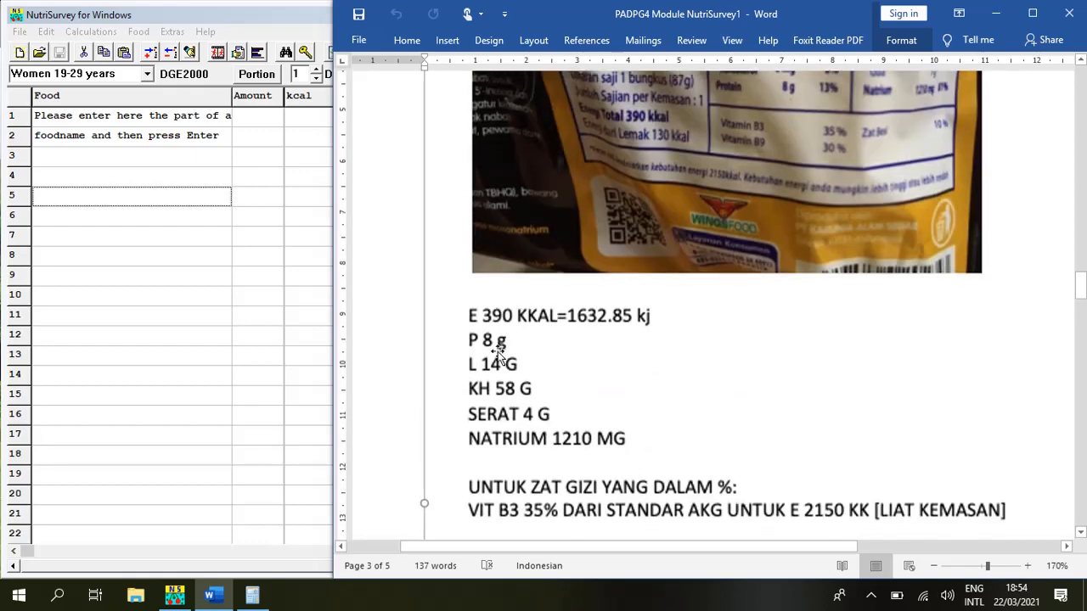
scroll(501, 340, up, 1)
scroll(561, 411, down, 1)
scroll(570, 386, up, 1)
scroll(585, 395, down, 1)
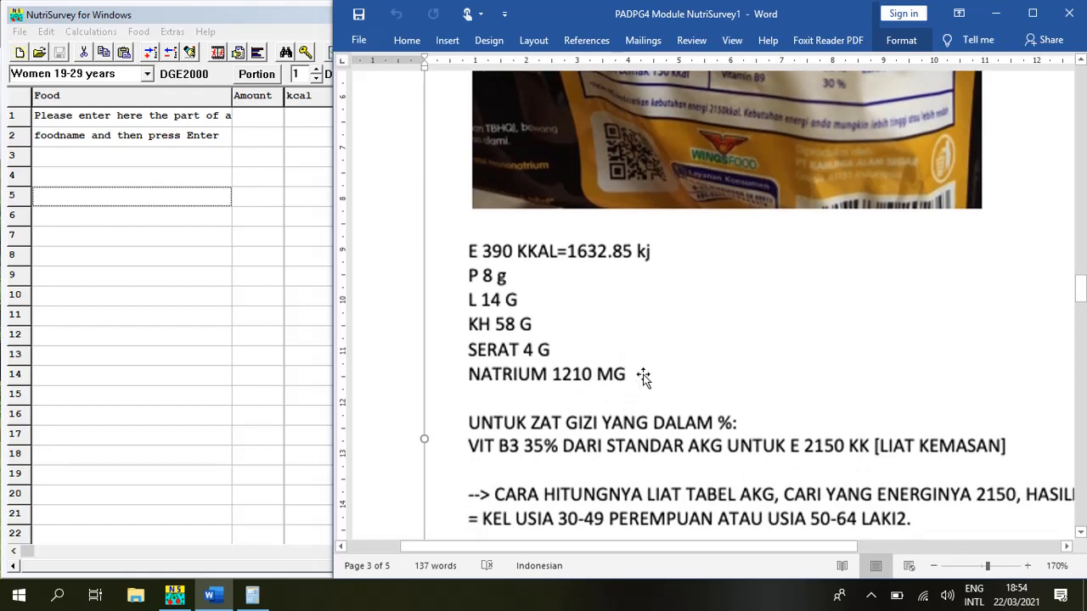
scroll(657, 370, down, 3)
scroll(658, 370, up, 4)
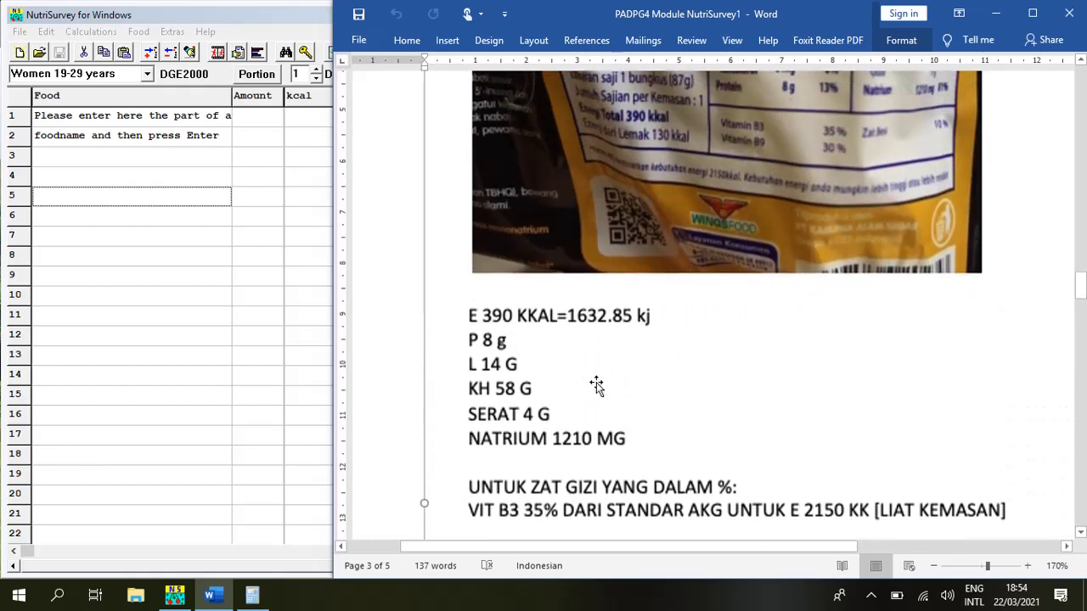
scroll(597, 381, down, 1)
scroll(561, 342, up, 1)
scroll(562, 342, up, 1)
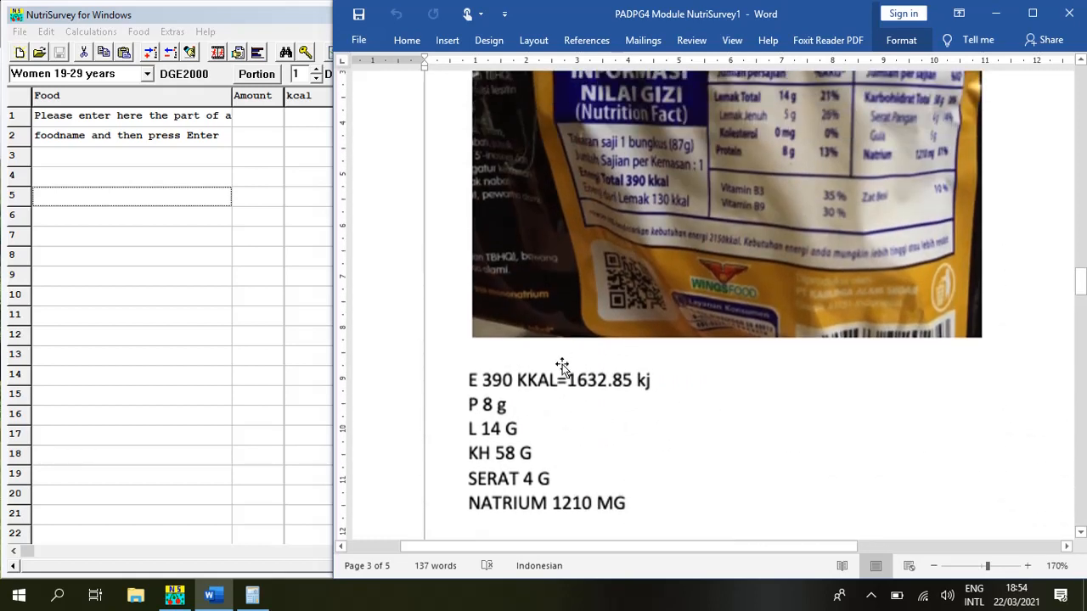
scroll(535, 414, up, 1)
scroll(553, 416, down, 2)
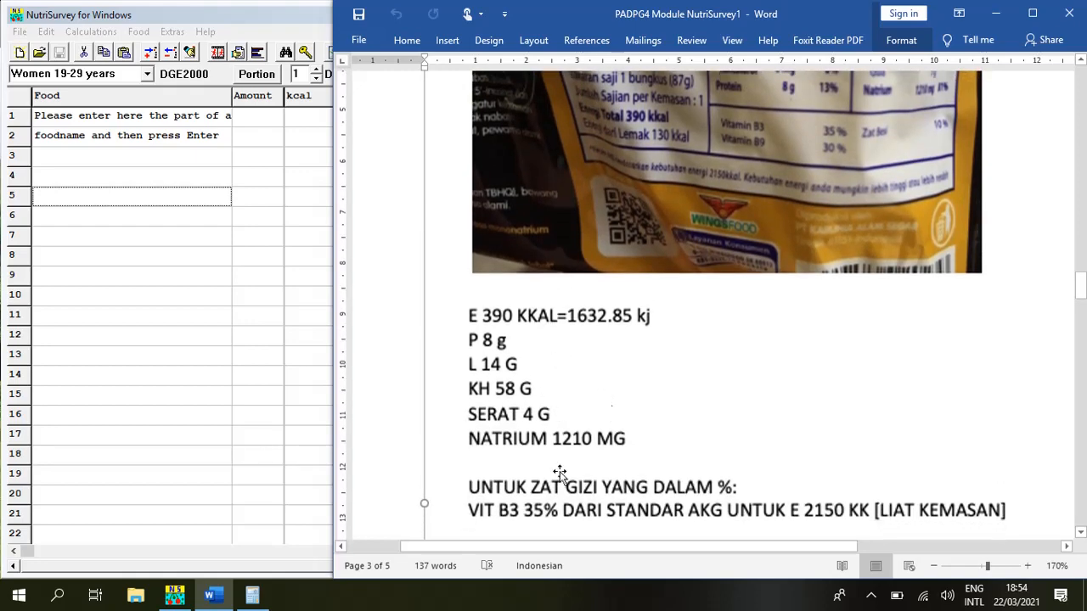
Step: Open the Calculator, place it clear of the Word document and check the 87 g serving size on the nutrition label
click(255, 594)
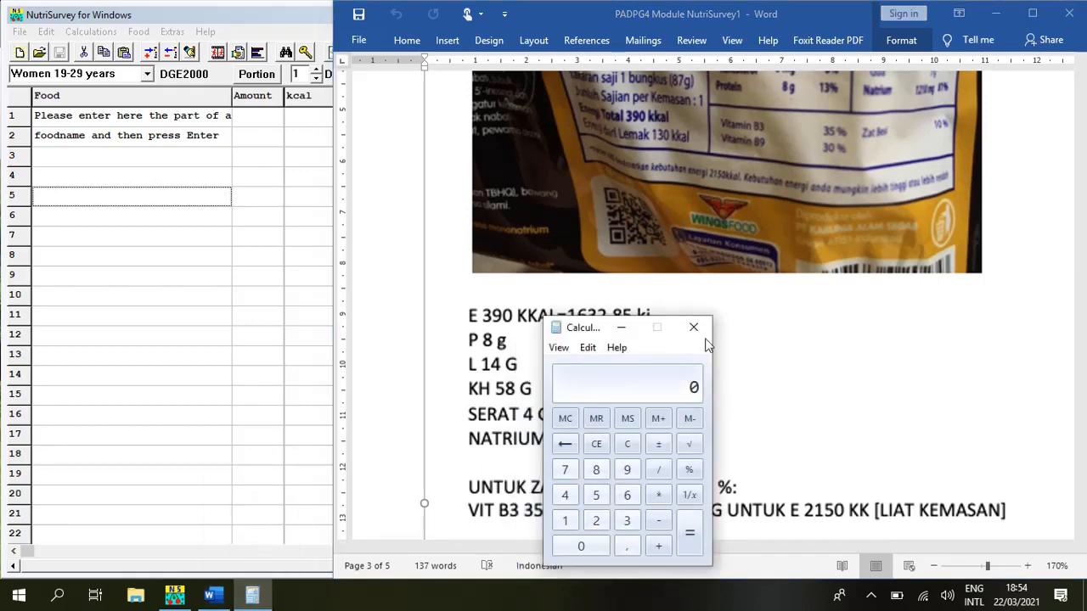
drag(580, 326, 256, 155)
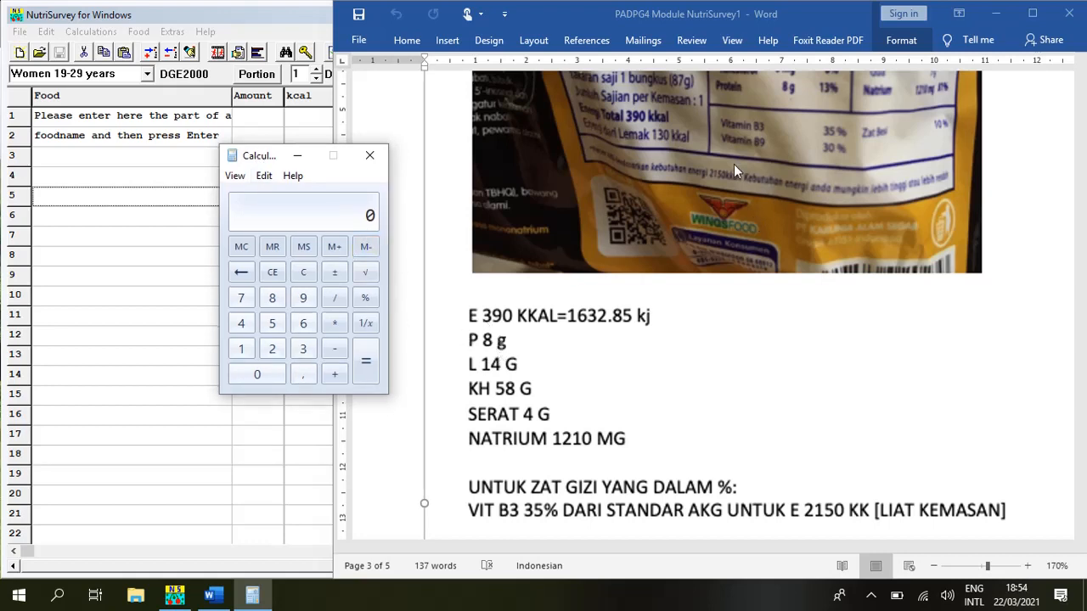
scroll(734, 170, up, 3)
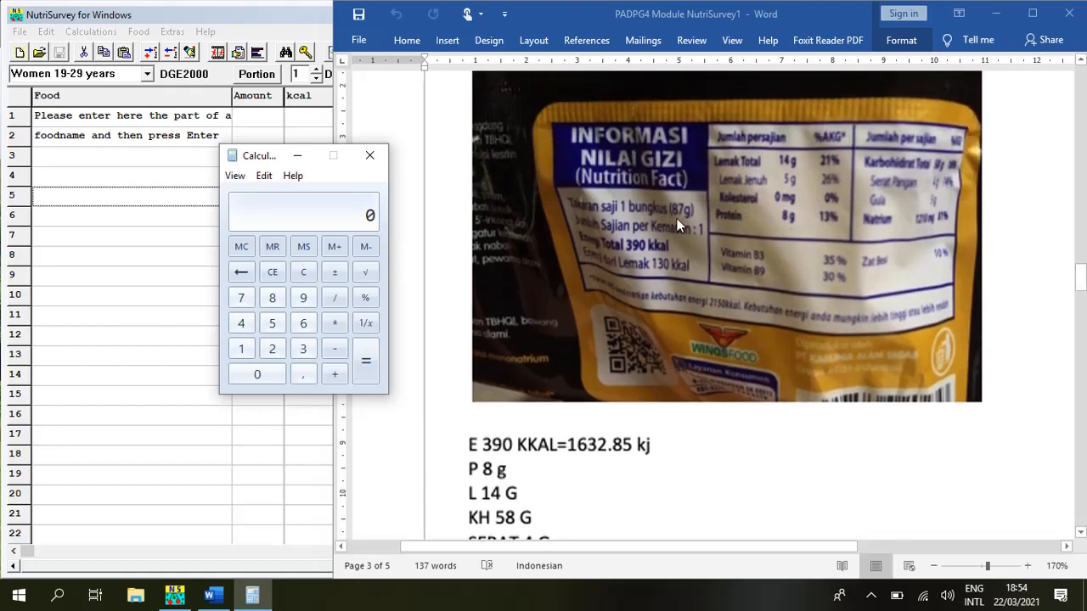
scroll(677, 218, down, 2)
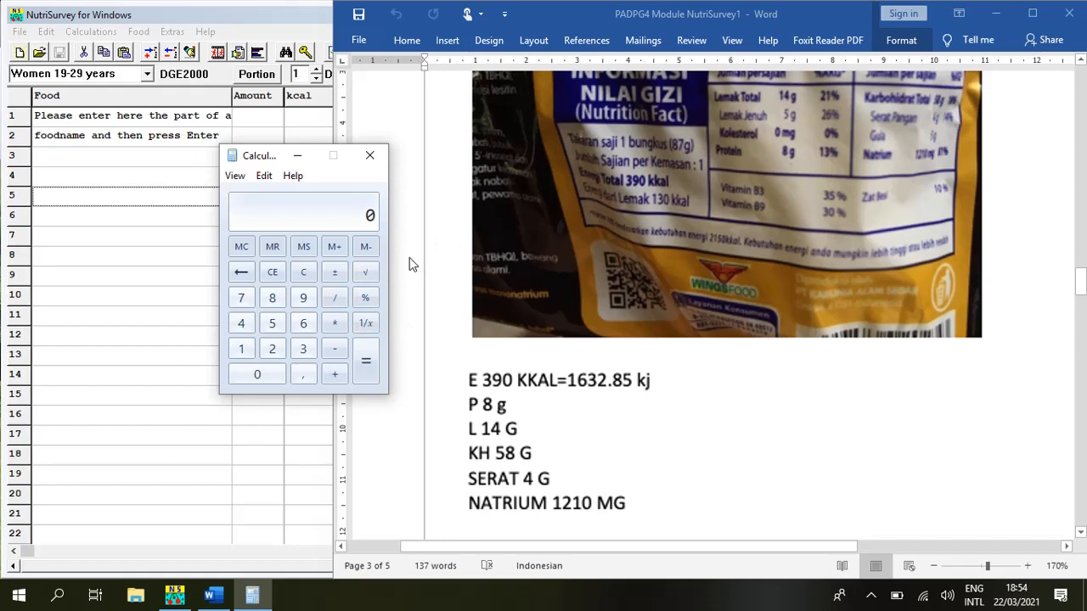
Step: Calculate the protein content per 100 g as 8 / 87 * 100 in the Calculator, and minimise it
click(273, 298)
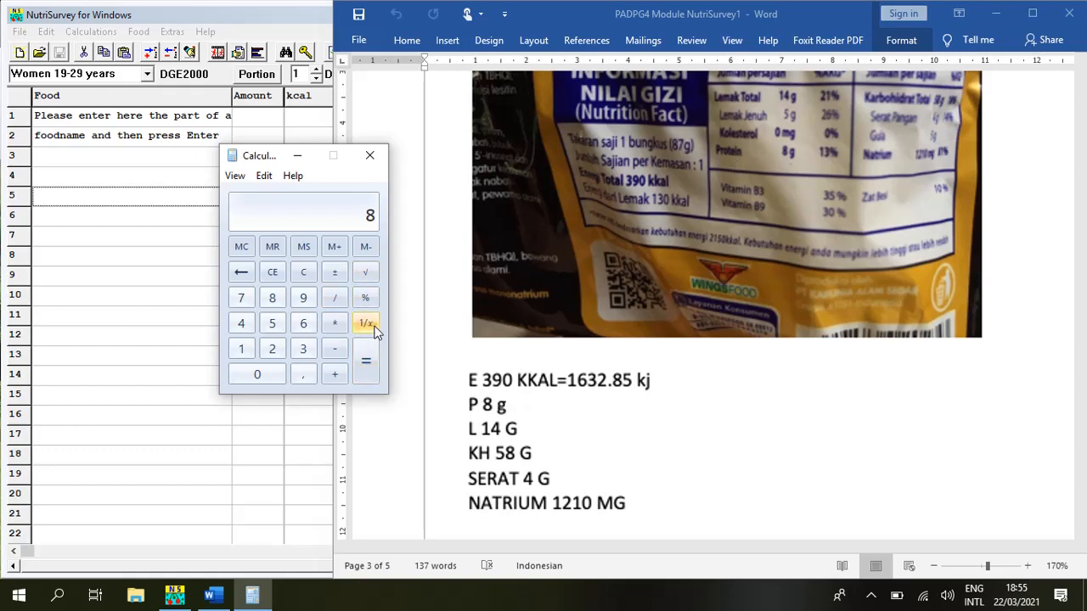
click(337, 303)
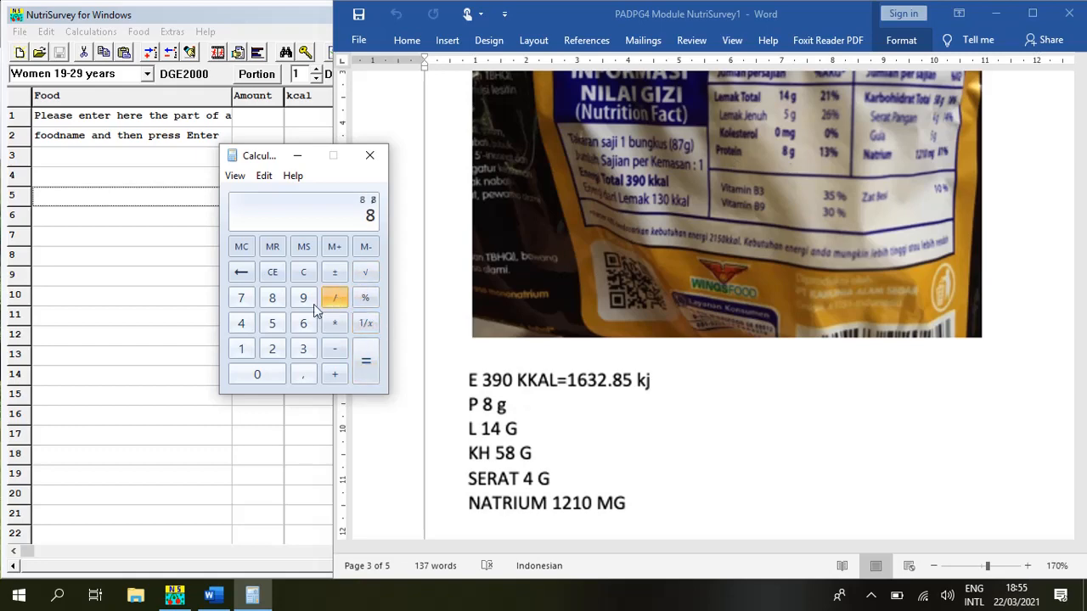
click(241, 302)
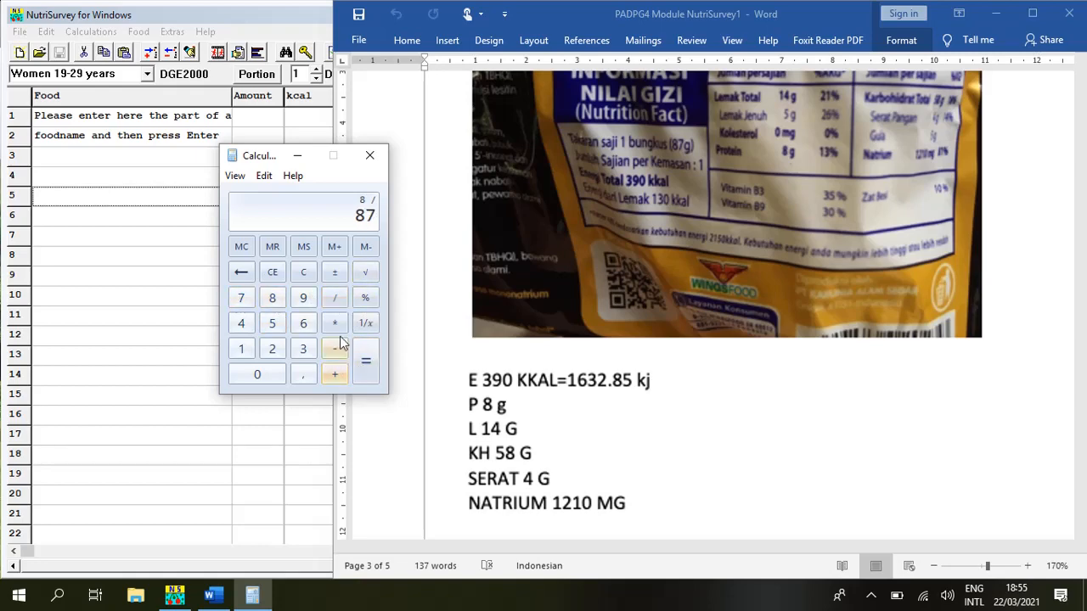
key(Return)
click(246, 349)
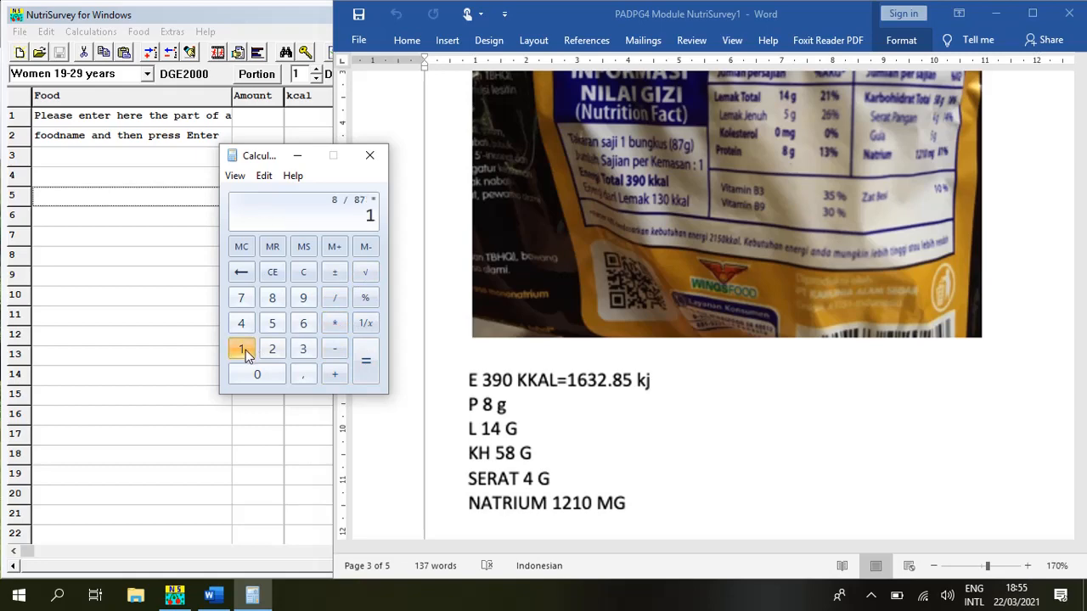
click(259, 376)
click(259, 376)
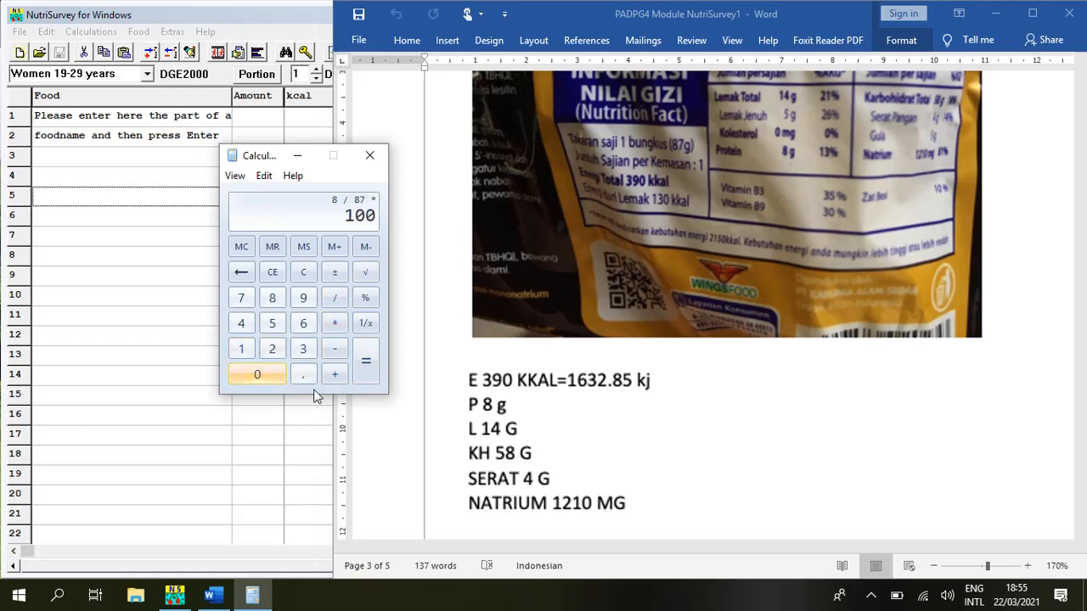
click(365, 363)
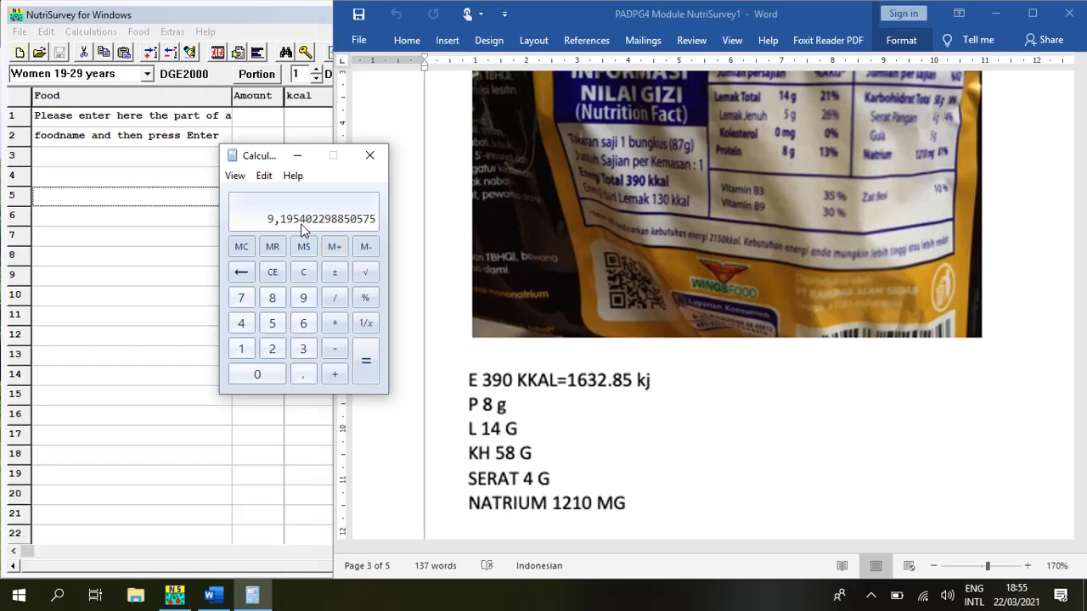
click(298, 160)
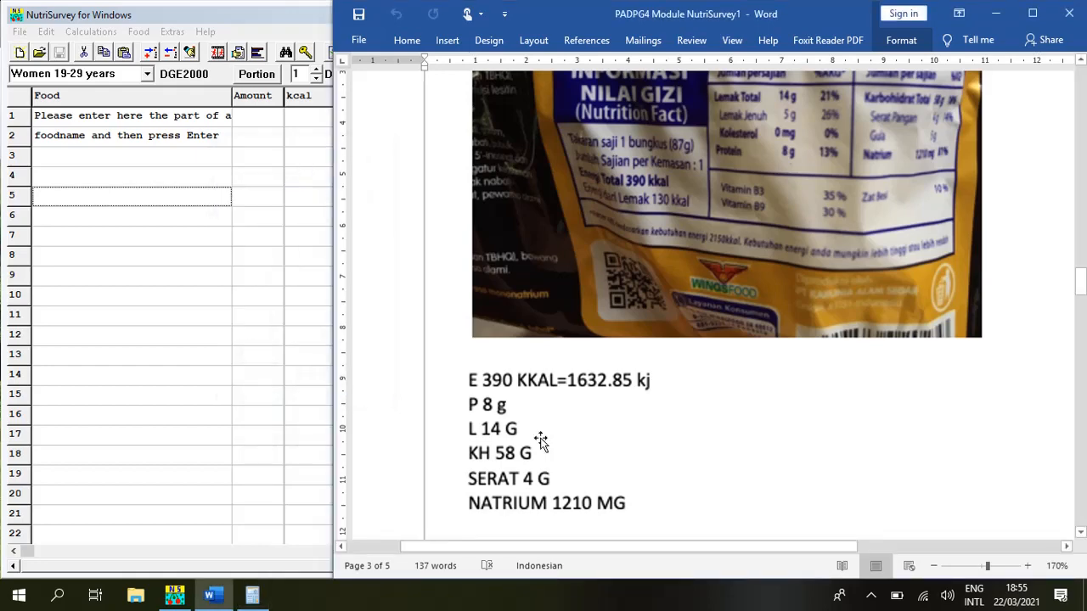
Step: Examine the nutrient list and the note below it on nutrients given as percentages, including vitamin B3
scroll(563, 419, down, 5)
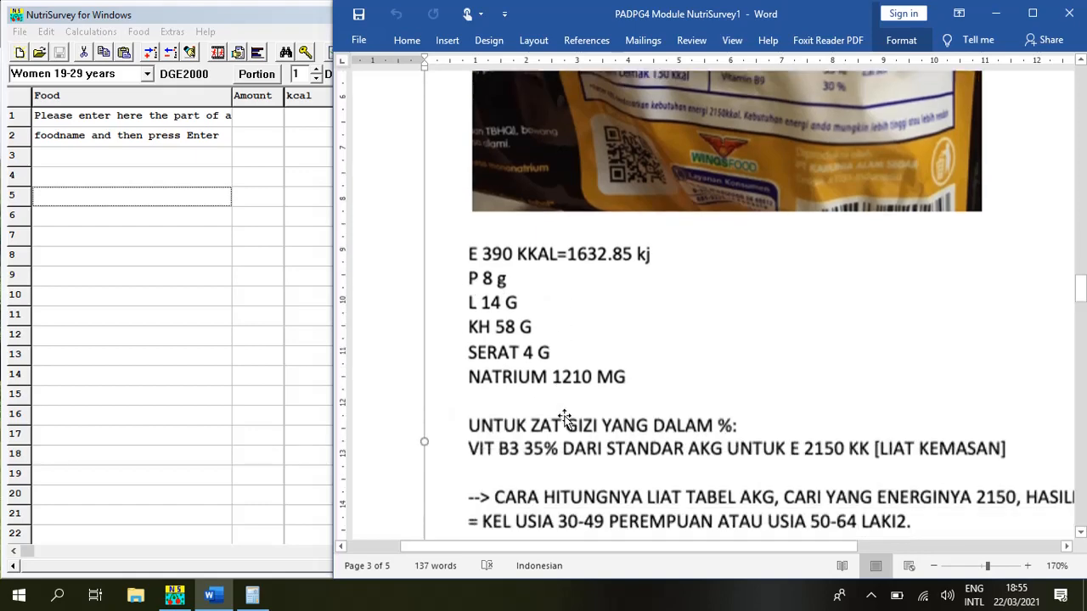
scroll(668, 279, down, 2)
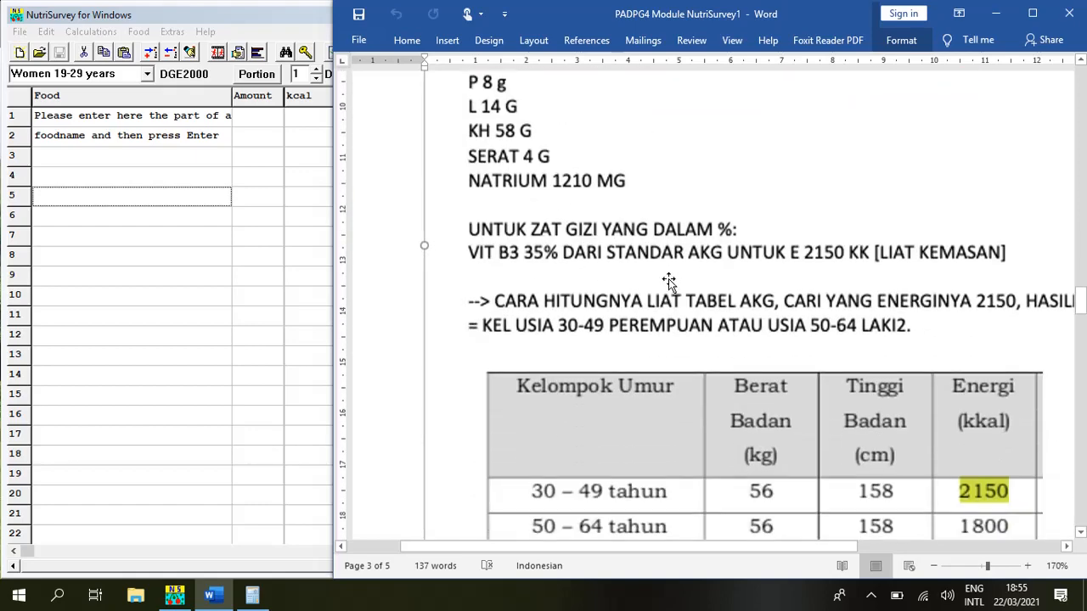
scroll(670, 279, up, 5)
scroll(671, 276, down, 5)
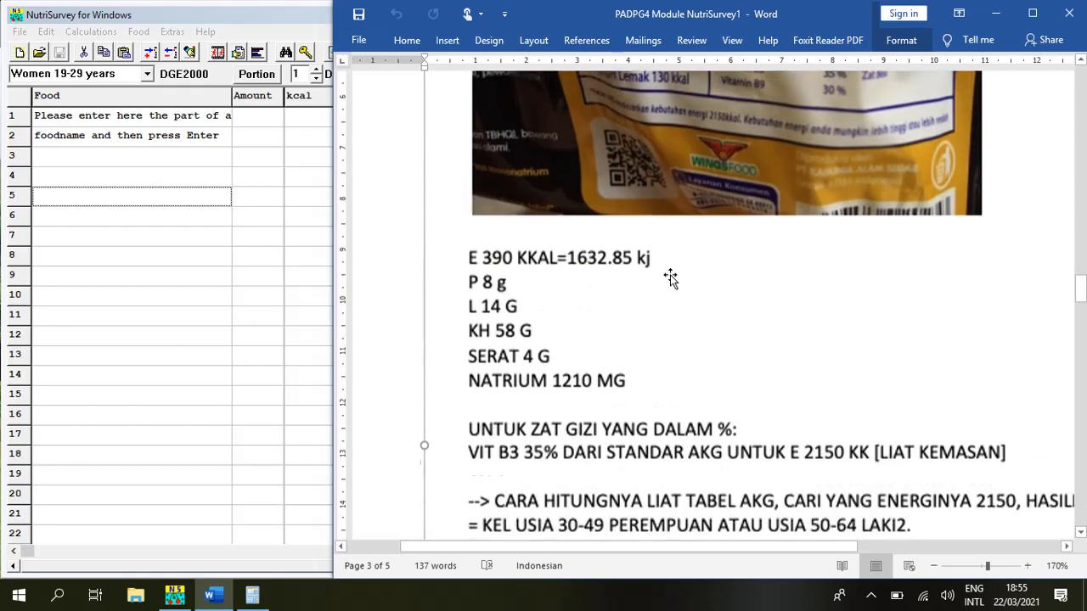
scroll(670, 279, down, 1)
scroll(670, 279, up, 2)
scroll(672, 279, down, 1)
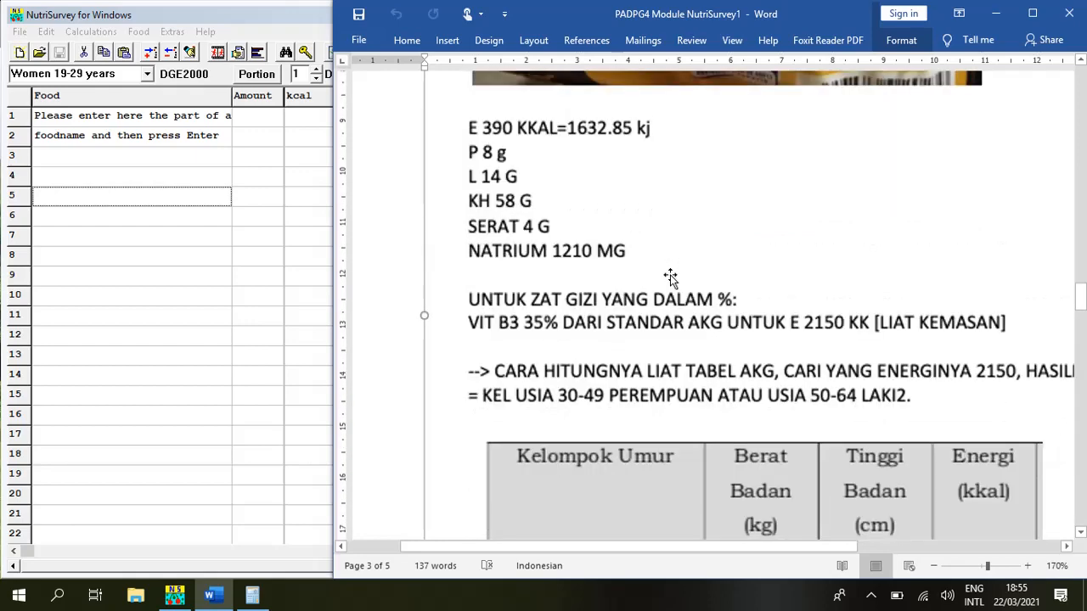
scroll(646, 288, up, 1)
Step: Compare the note on vitamin B3 as 35% of the AKG standard with the percentages and 2150 kcal basis on the package label
scroll(713, 260, up, 3)
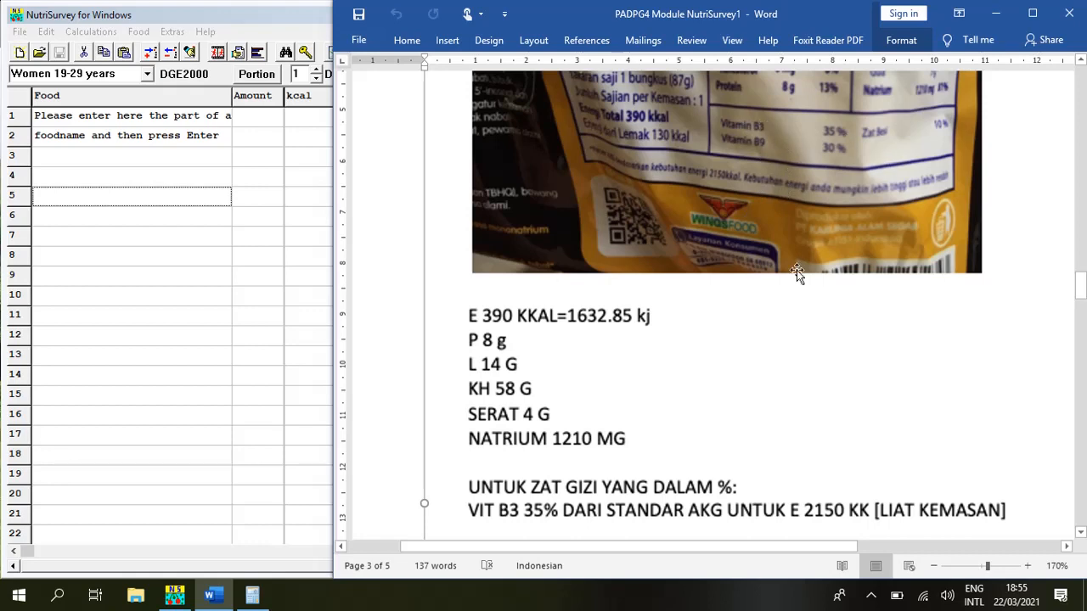
scroll(790, 272, down, 3)
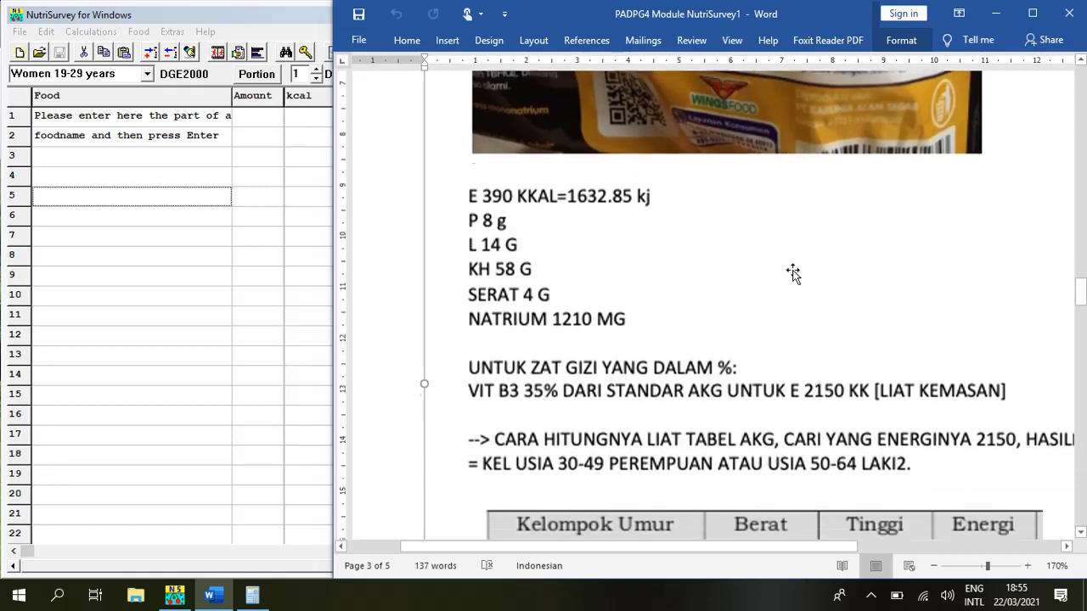
scroll(785, 272, down, 3)
scroll(771, 271, up, 1)
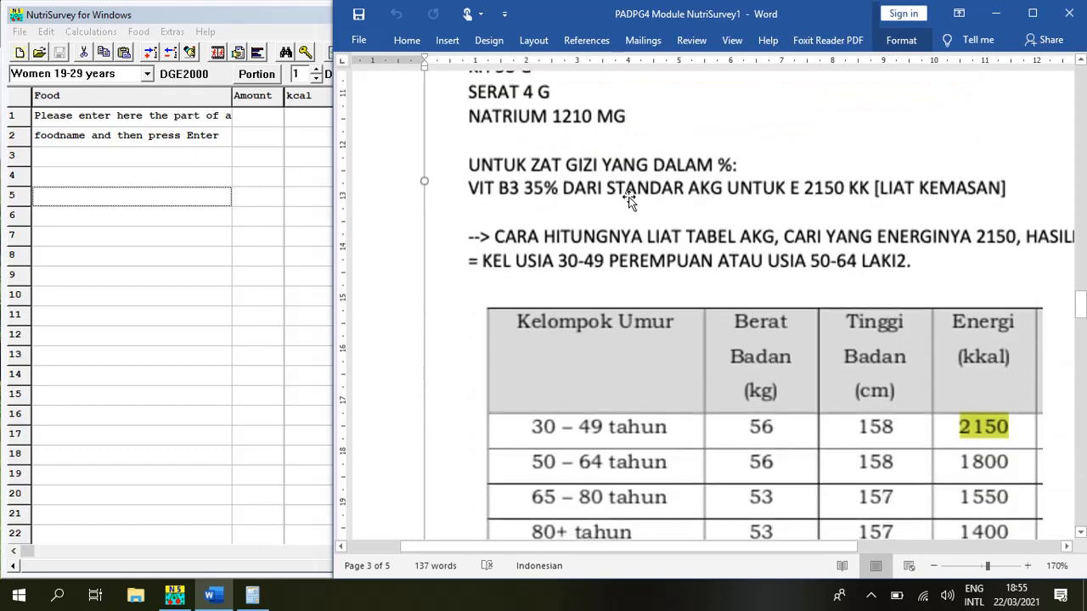
scroll(629, 197, up, 4)
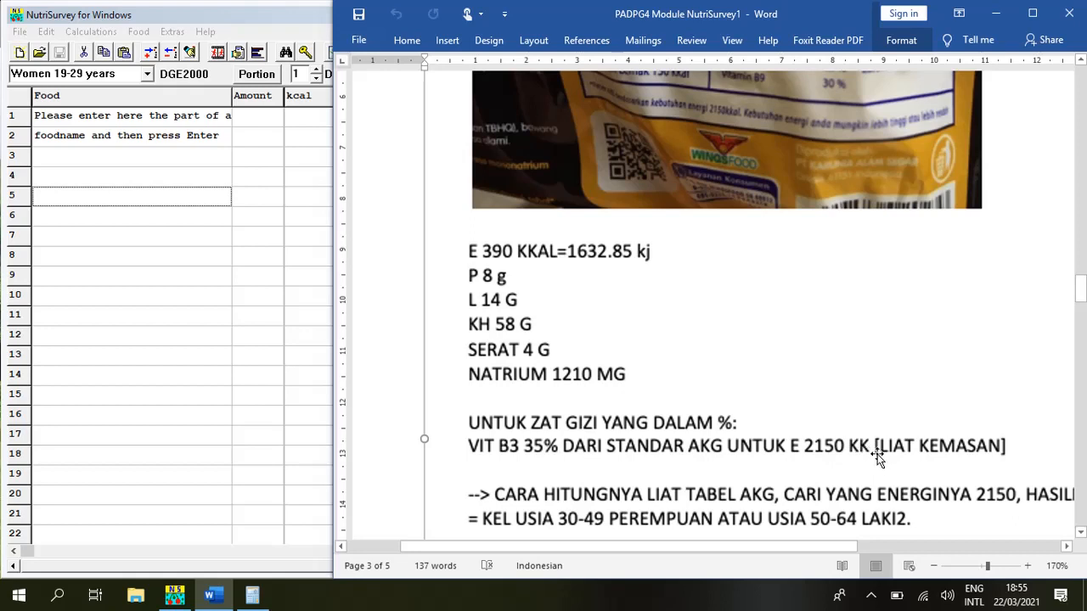
scroll(803, 346, up, 3)
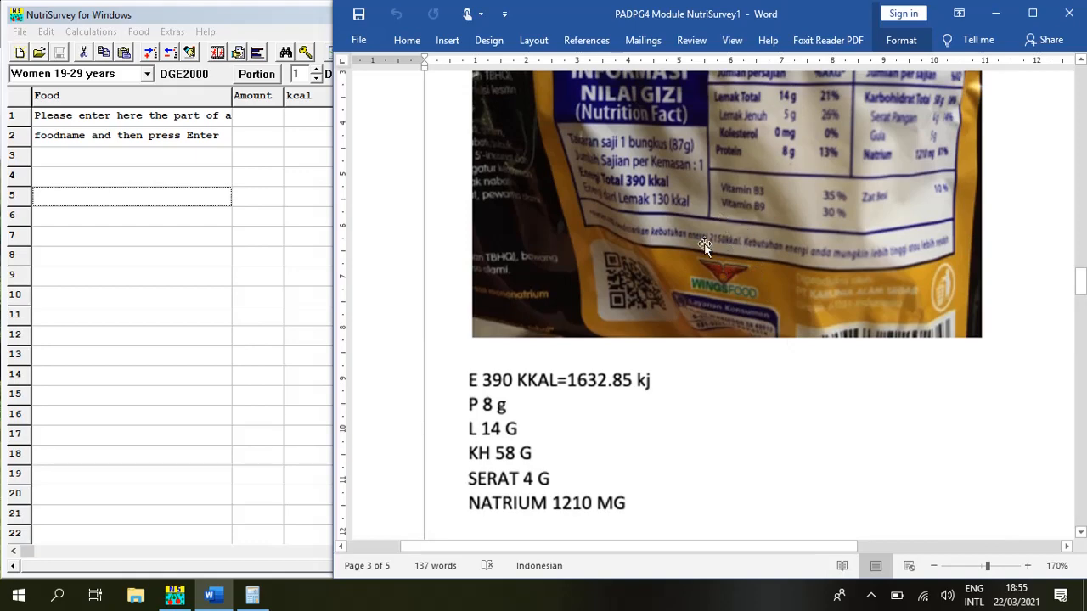
Step: Widen the Word window to fit the AKG instruction and examine the age-group table with the highlighted 2150 kcal entry
scroll(790, 476, down, 5)
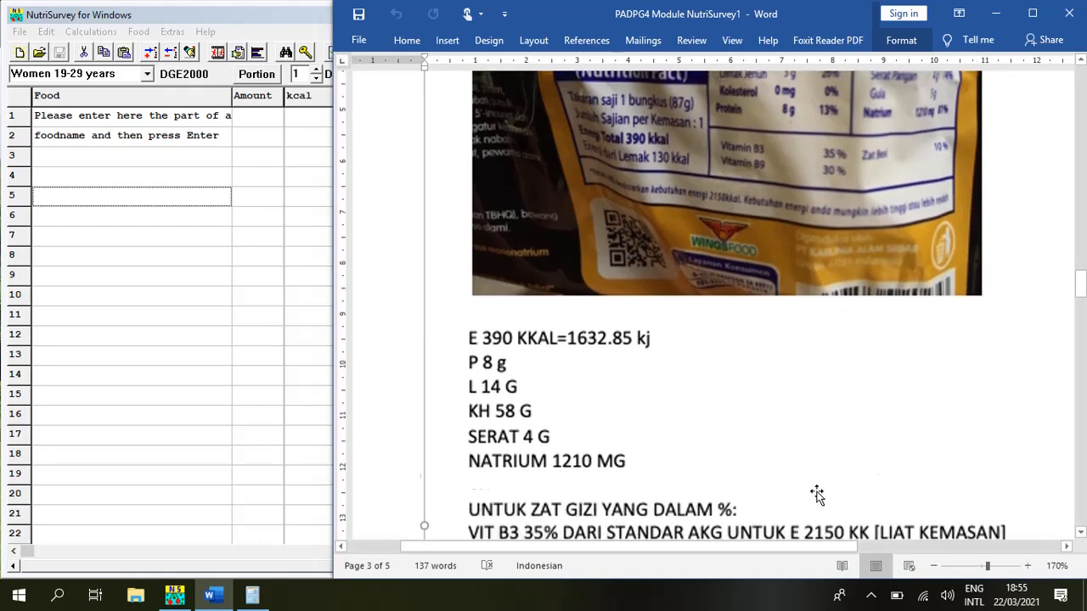
scroll(760, 475, down, 4)
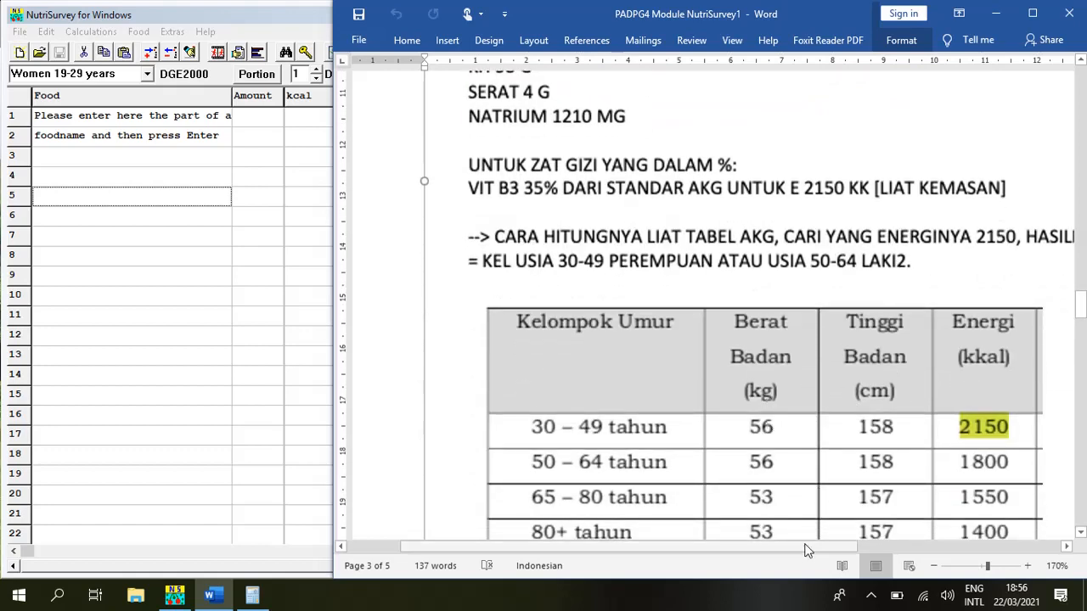
drag(804, 546, 843, 546)
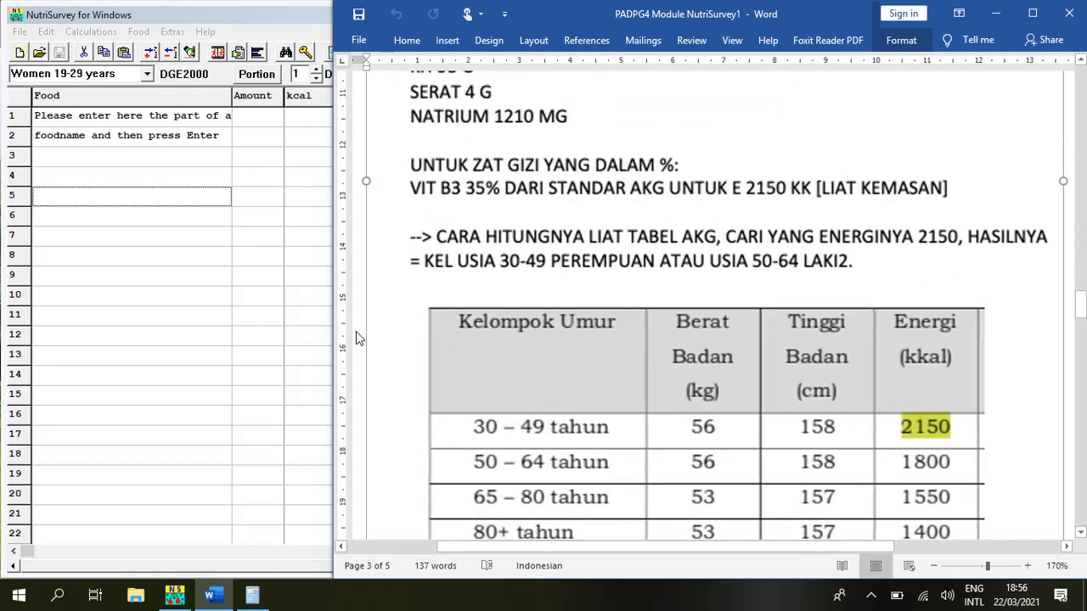
drag(331, 316, 162, 305)
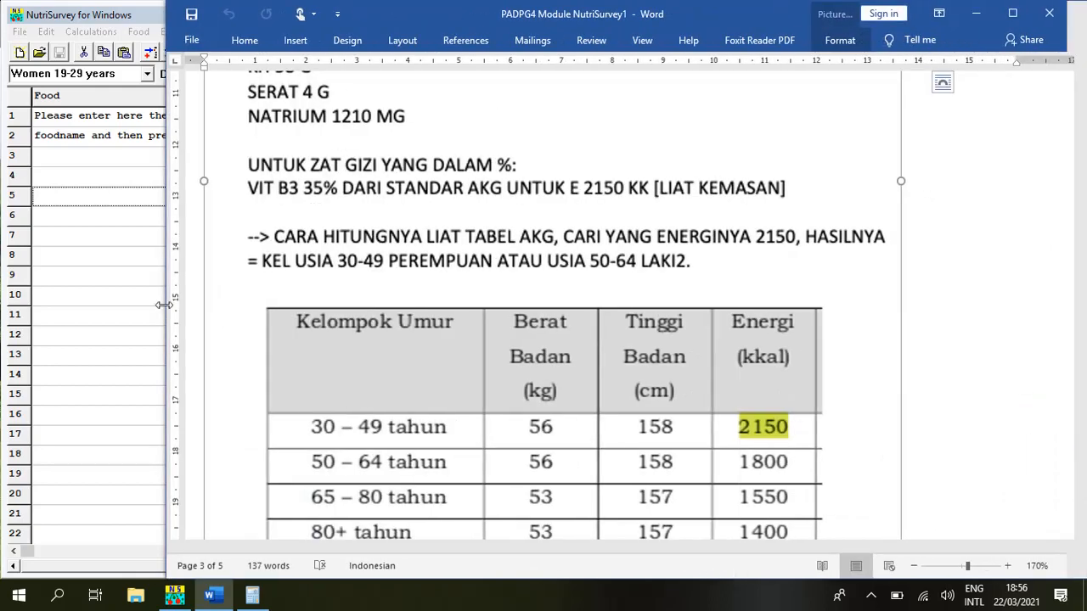
scroll(594, 265, down, 1)
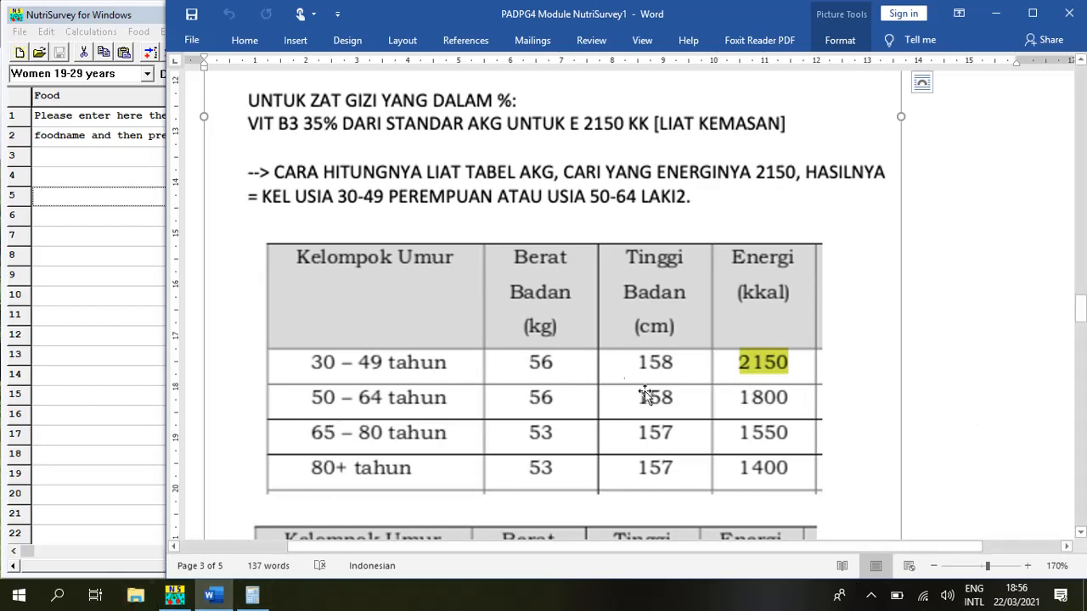
scroll(625, 291, down, 1)
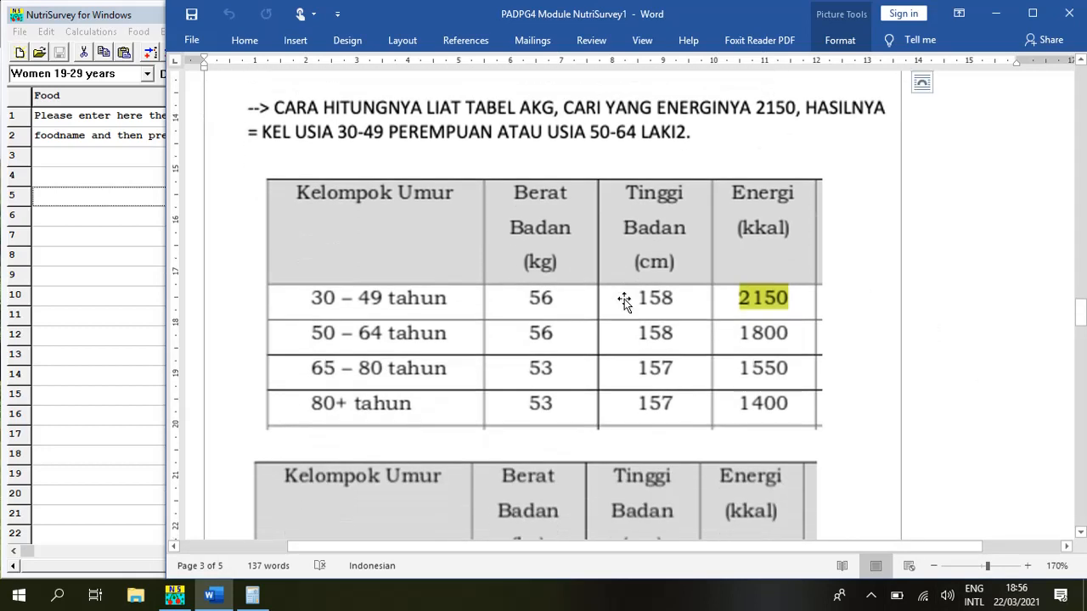
scroll(625, 299, up, 1)
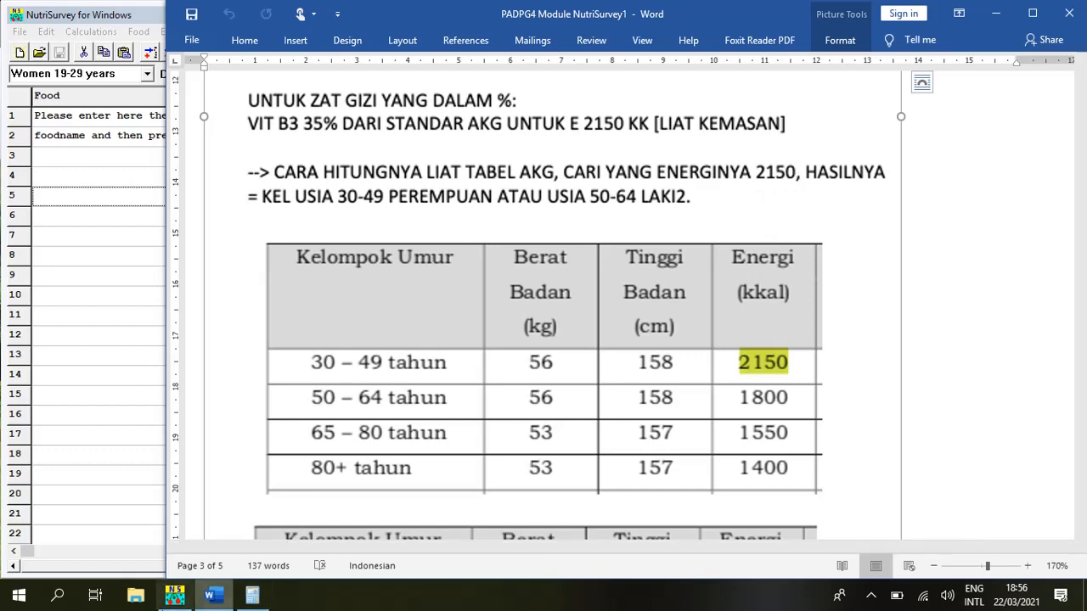
Step: Open the recent file Permenkes Nomor 28 Tahun 2019 in Foxit Reader and search it for 2150
click(129, 599)
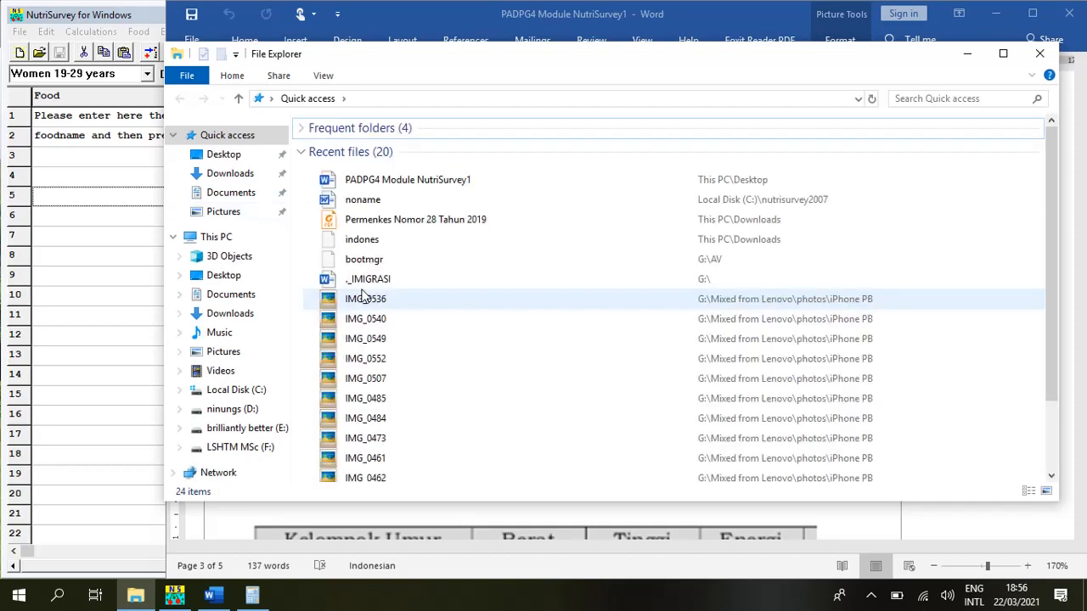
click(394, 217)
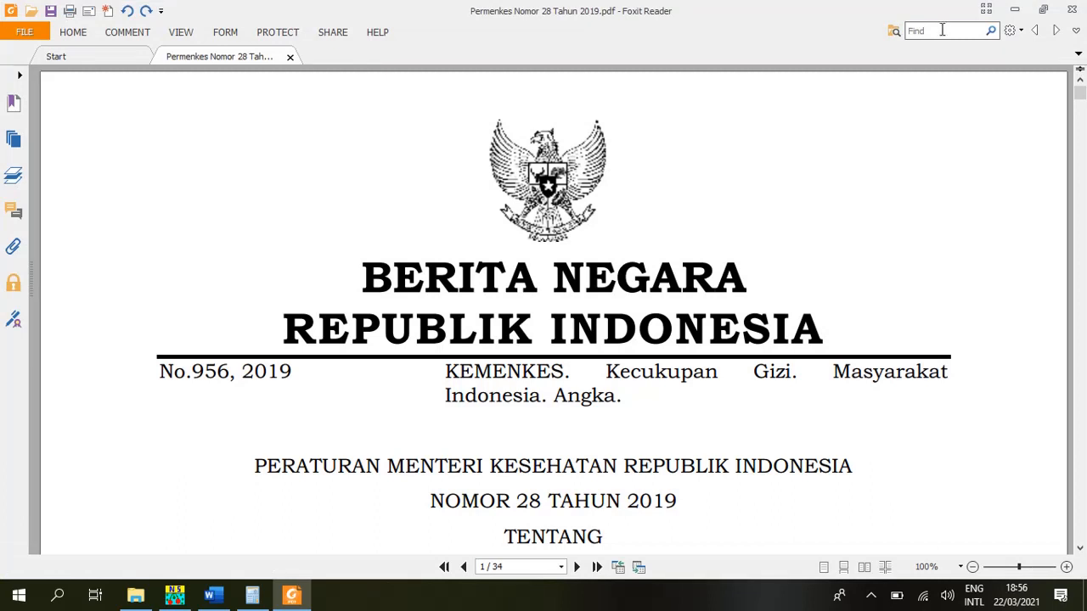
text(2150)
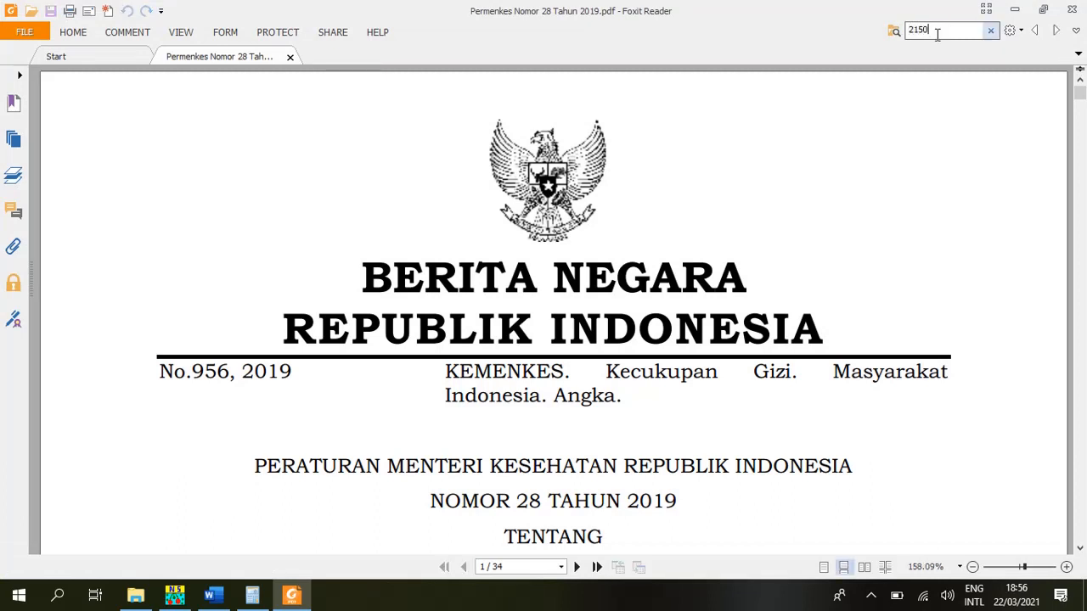
key(Return)
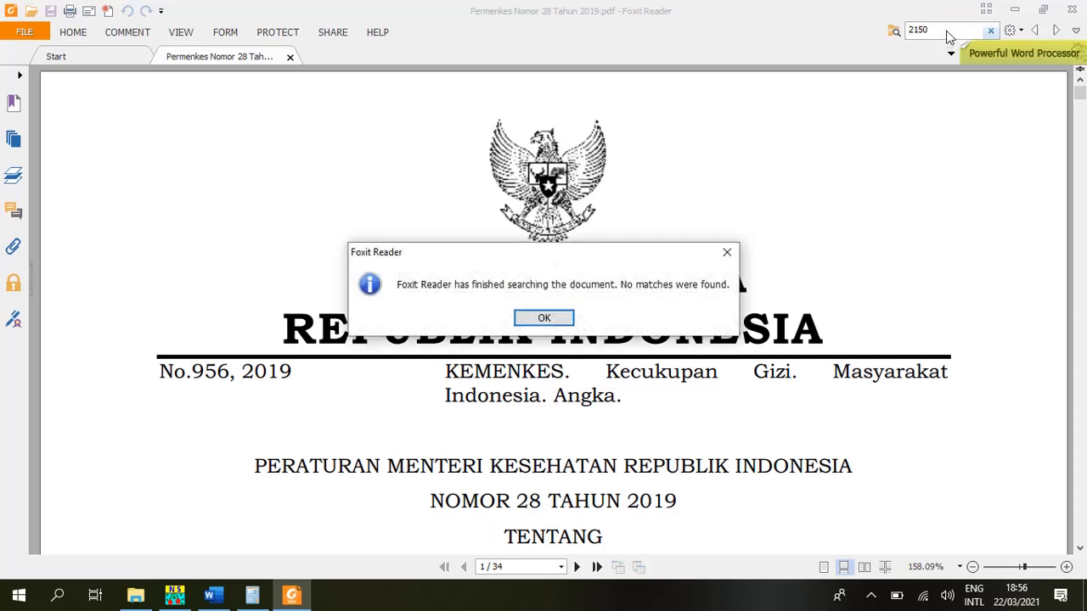
click(546, 318)
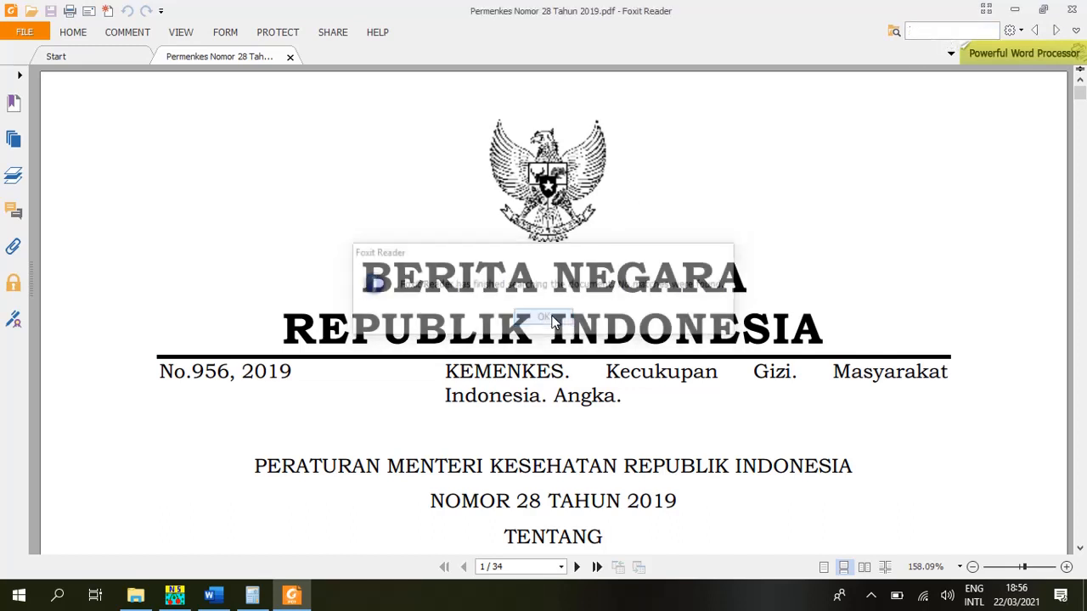
Step: Recheck the 2150 kcal instruction in the Word module, and return to Foxit Reader to view the regulation's first page
click(213, 596)
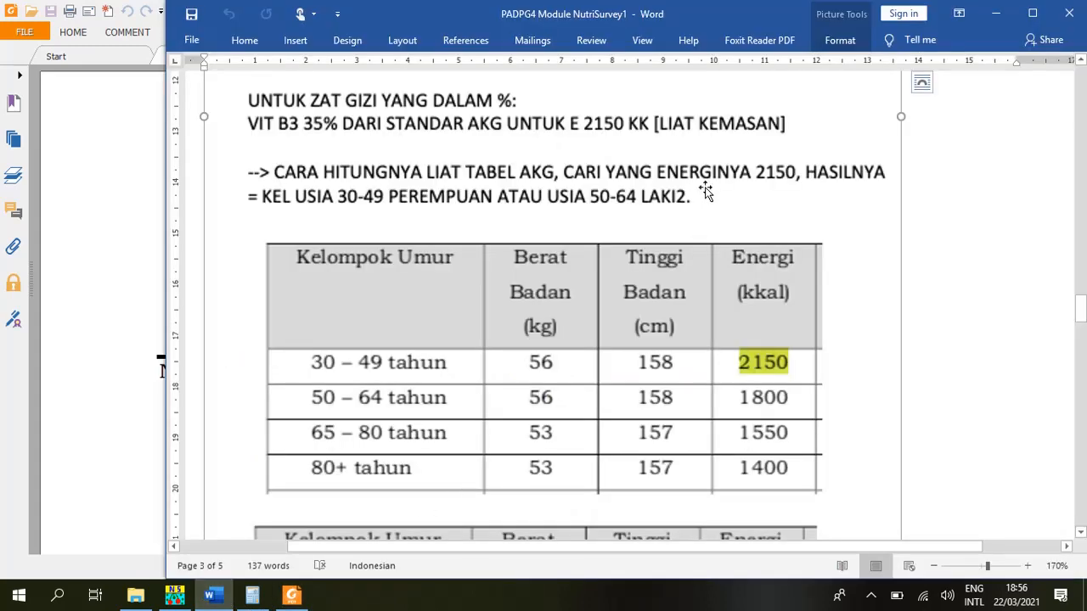
click(126, 366)
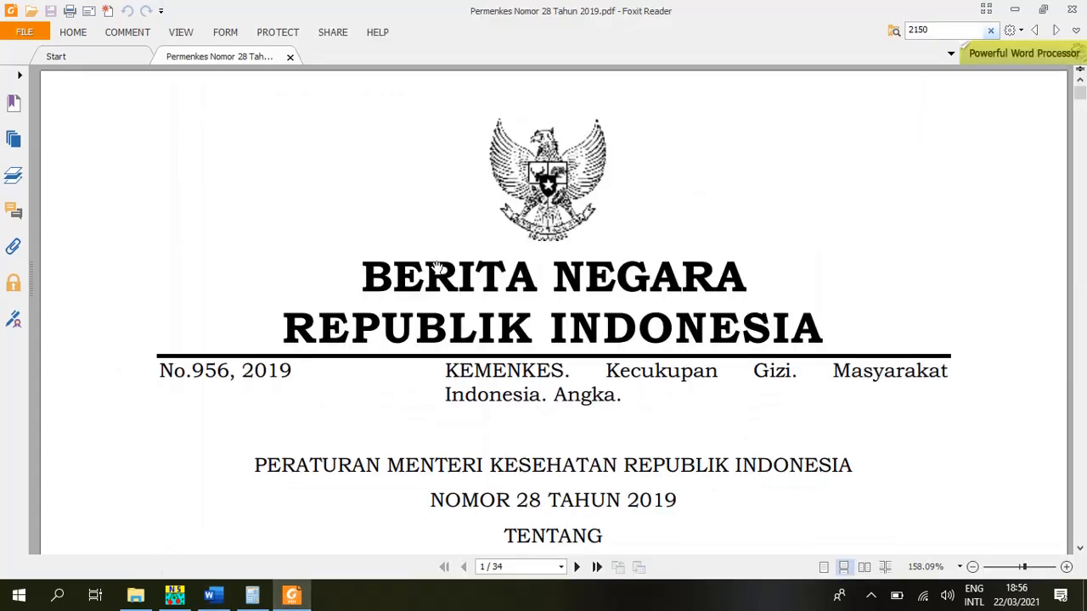
scroll(437, 267, down, 3)
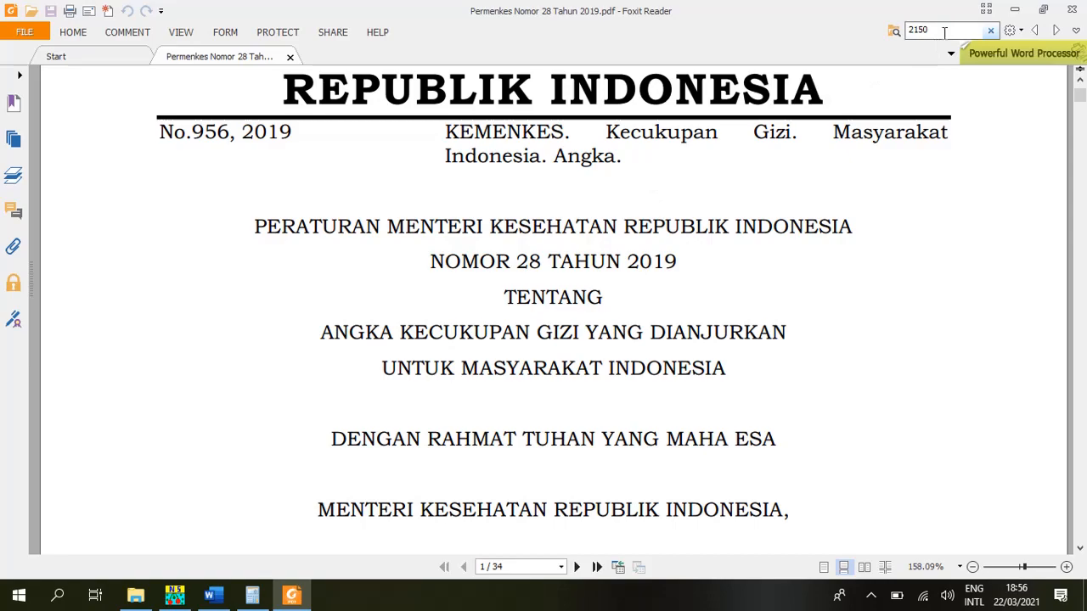
Step: Skim the opening pages of the Permenkes Nomor 28 Tahun 2019 regulation, and return to the NutriSurvey module in Word
scroll(651, 284, down, 12)
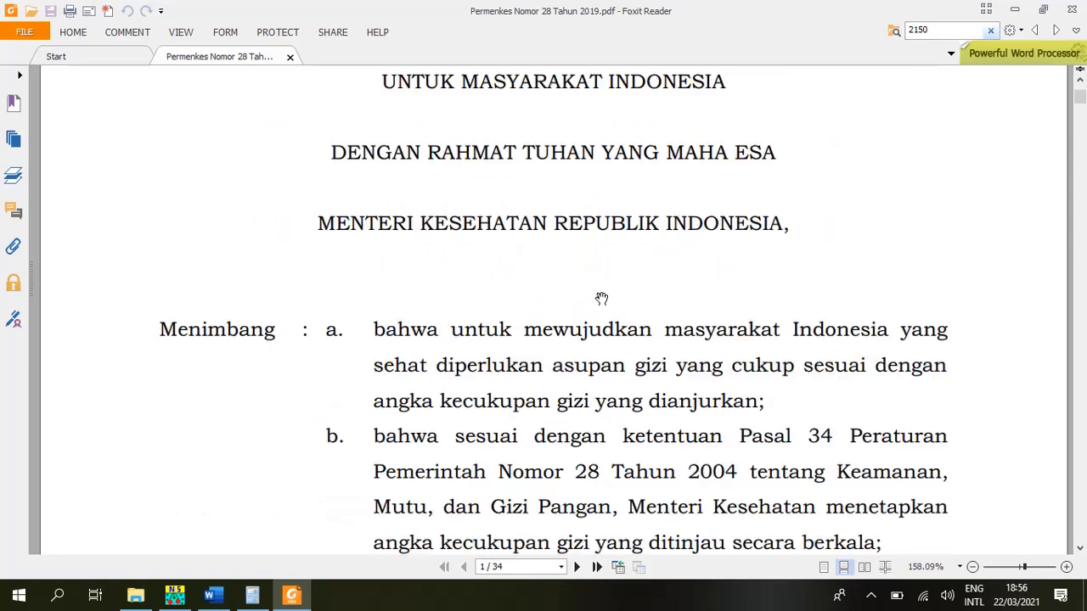
scroll(550, 297, down, 7)
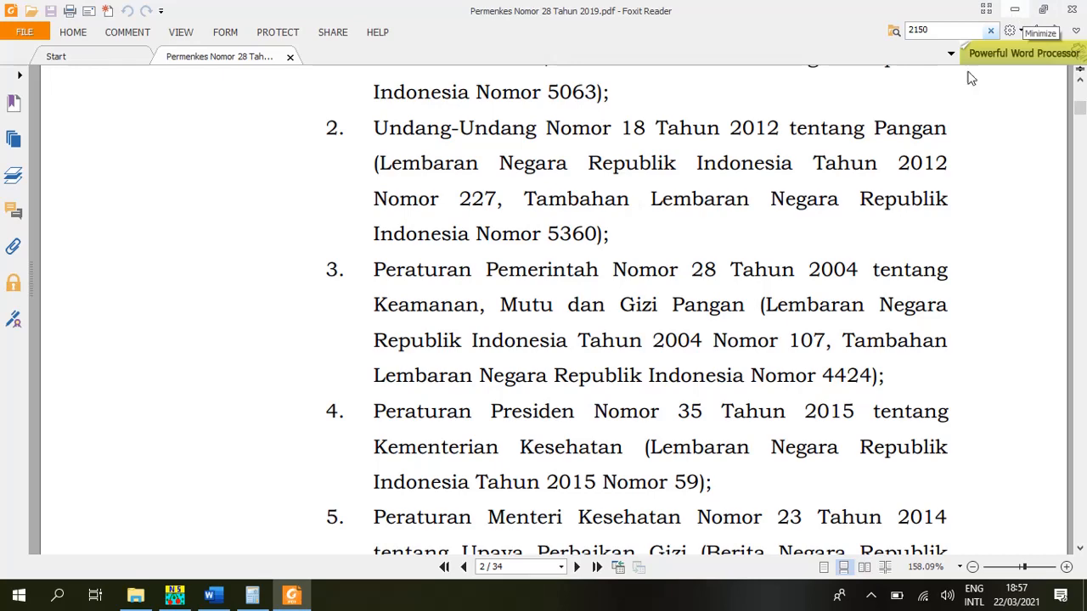
click(1014, 9)
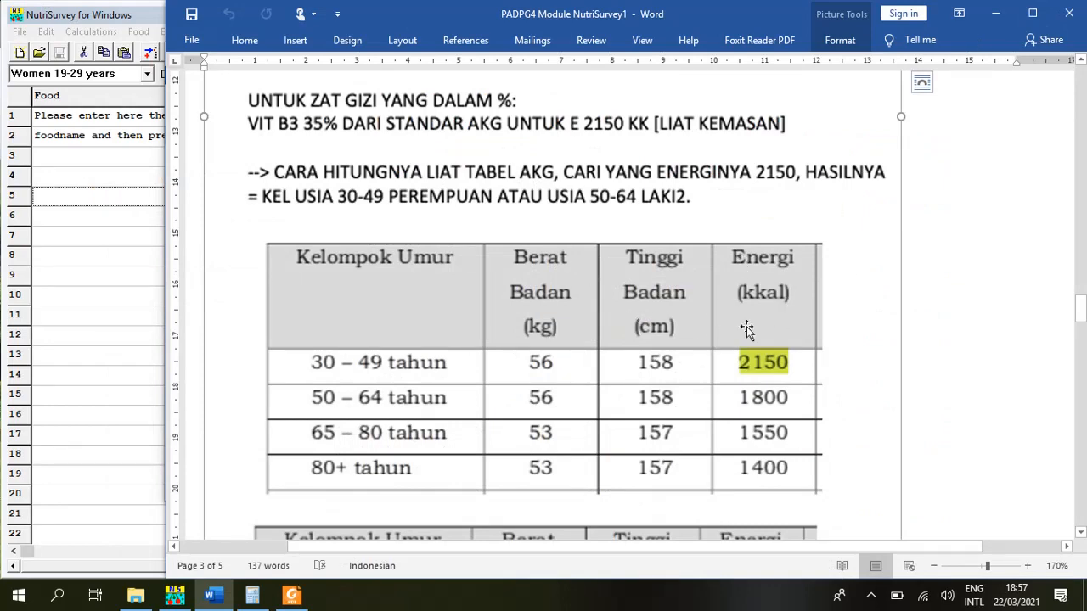
Step: Compare the highlighted 2150 kcal entries in the module's two AKG energy tables with their age groups
scroll(685, 299, up, 3)
scroll(685, 302, down, 3)
scroll(728, 359, down, 2)
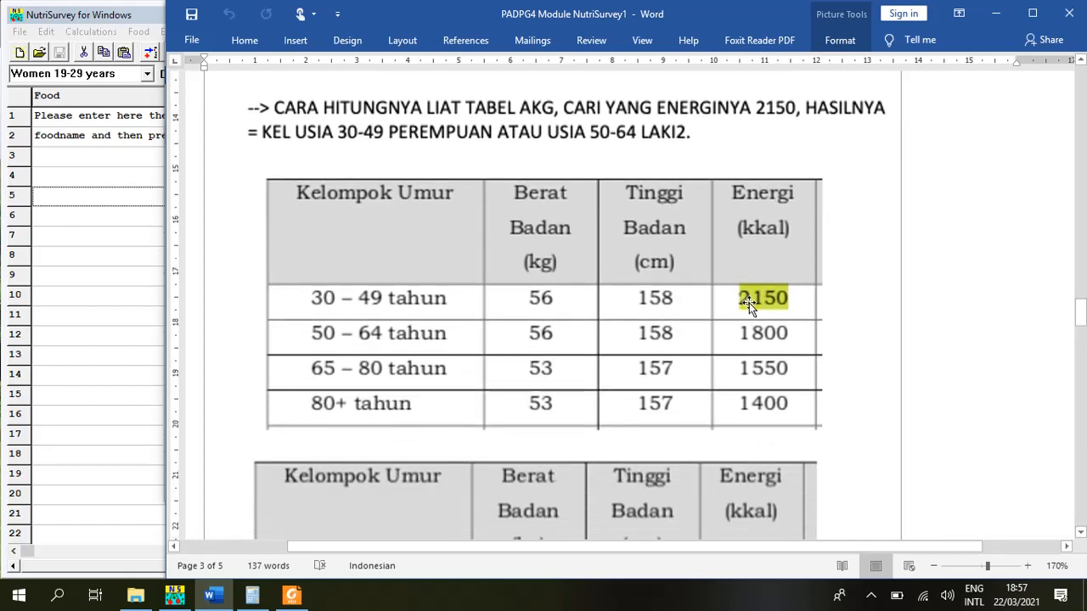
scroll(748, 304, down, 20)
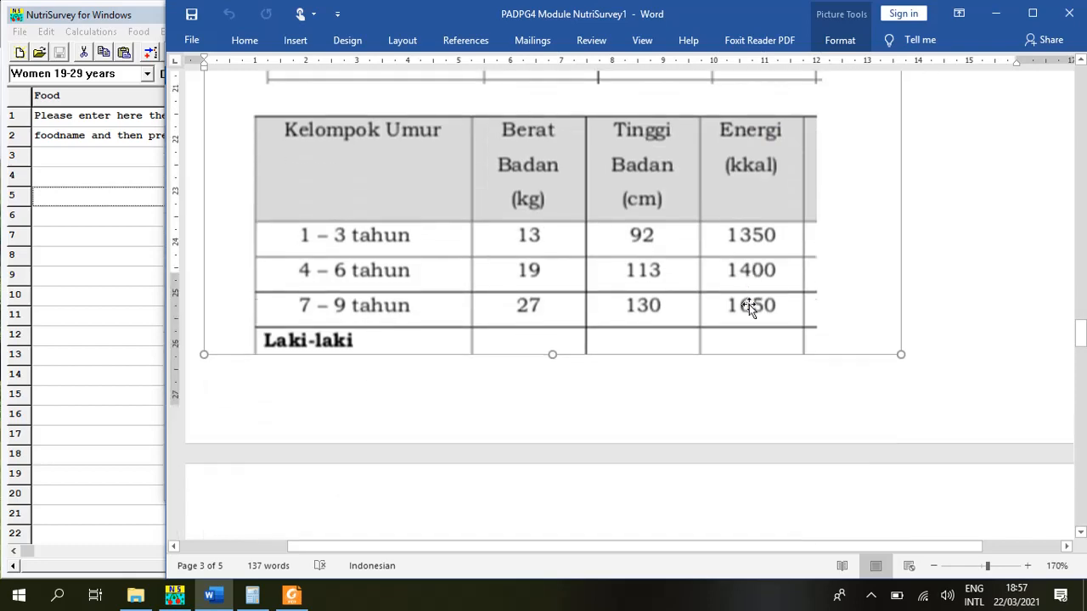
scroll(749, 304, up, 12)
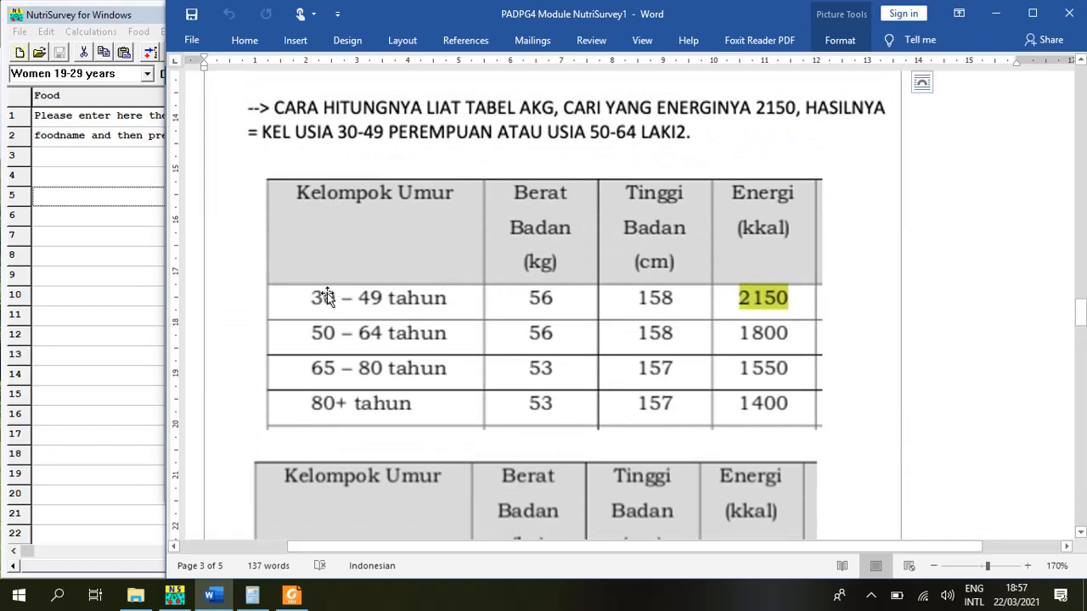
scroll(710, 307, down, 10)
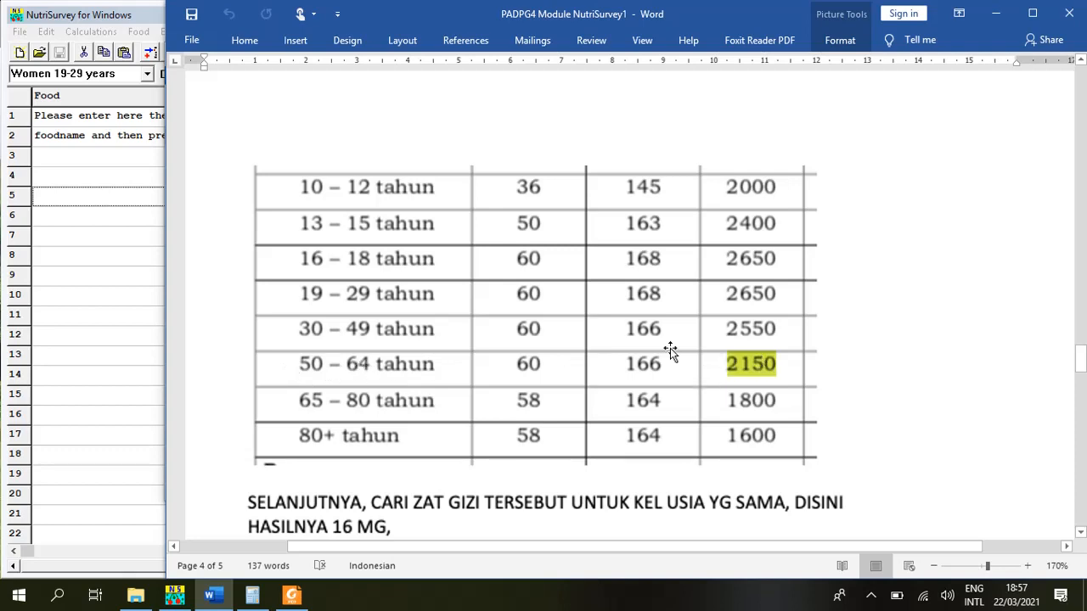
scroll(584, 342, down, 2)
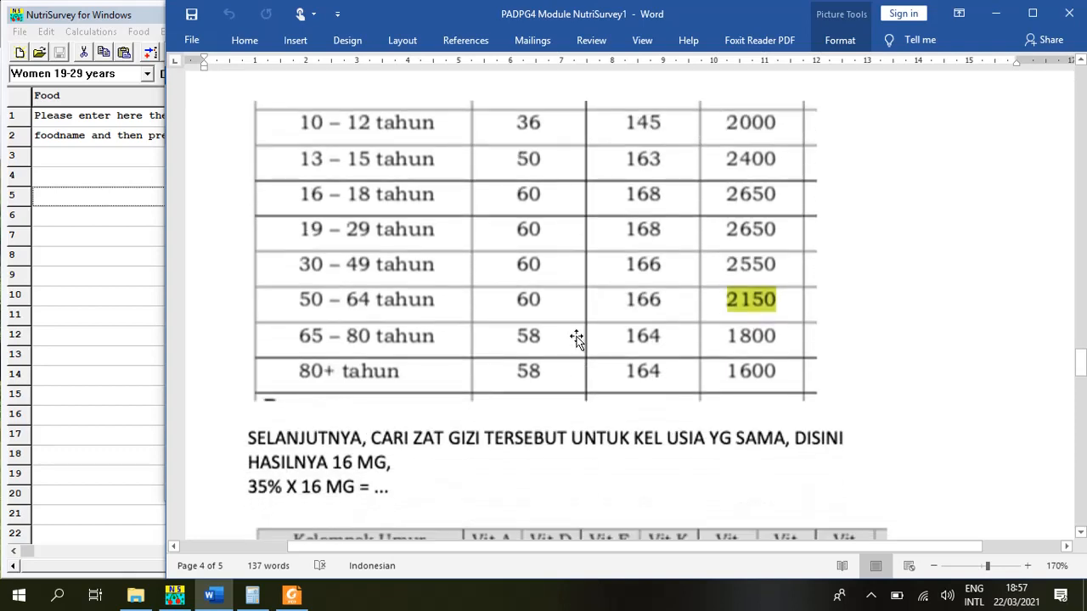
scroll(575, 337, up, 2)
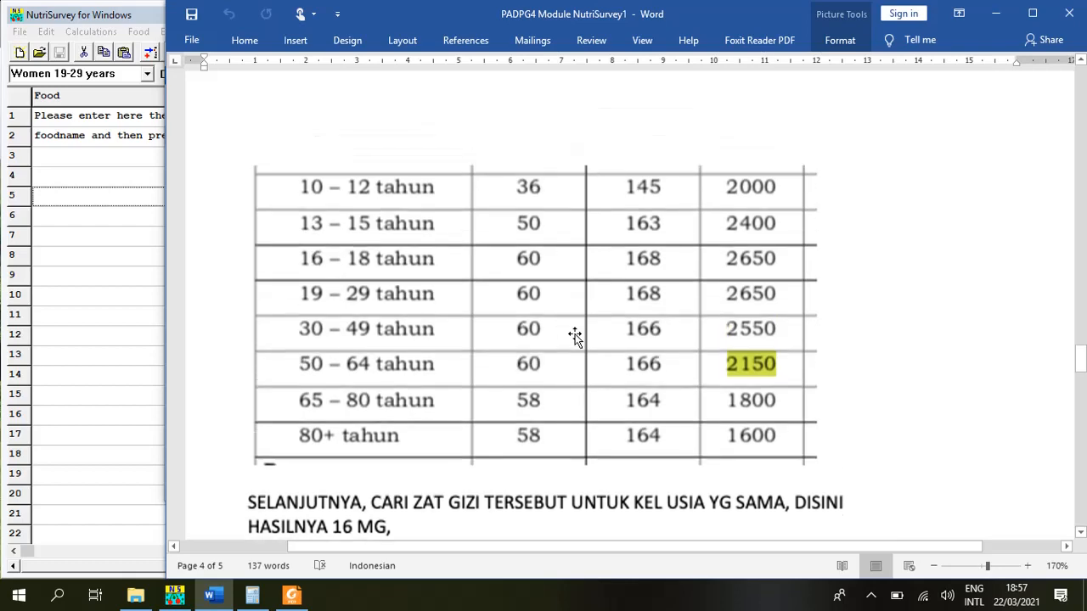
scroll(574, 333, up, 10)
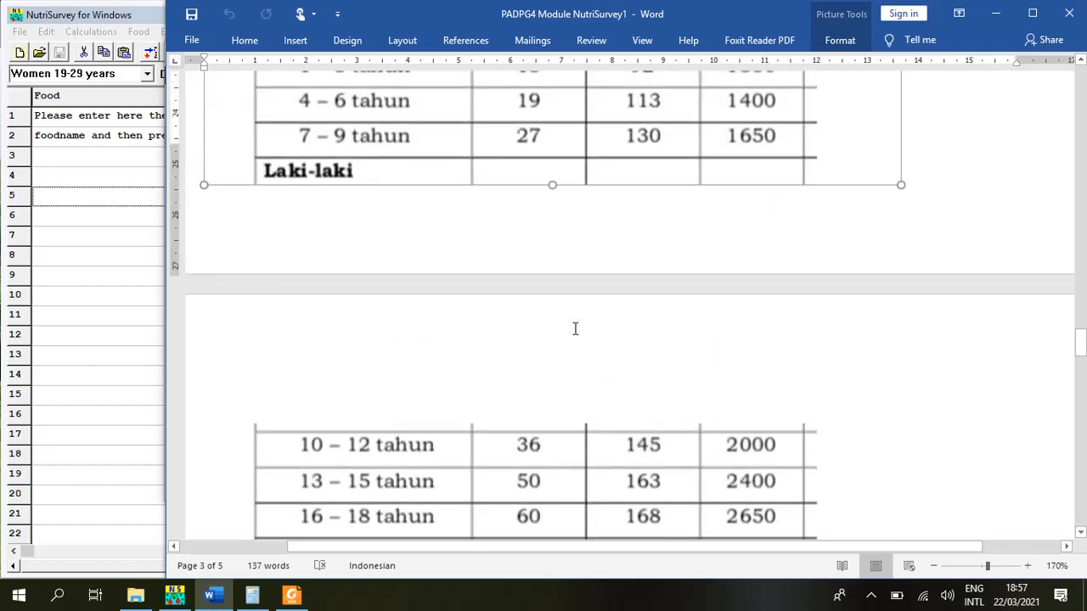
scroll(574, 332, up, 8)
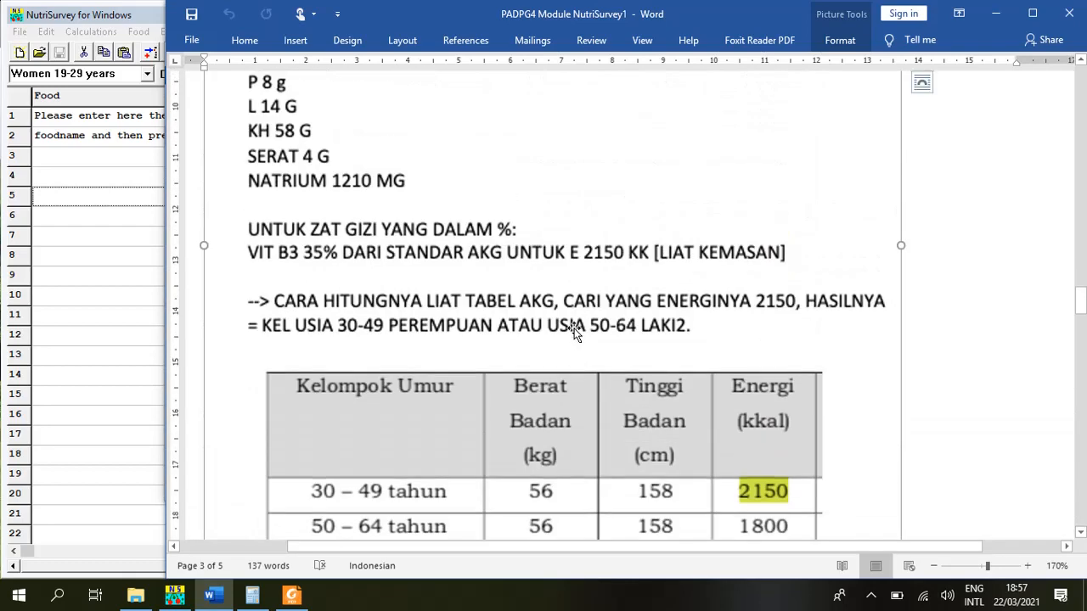
Step: Check the 30–49 age row of the women's energy table against the written instruction on the 2150 kcal age groups
scroll(569, 331, down, 3)
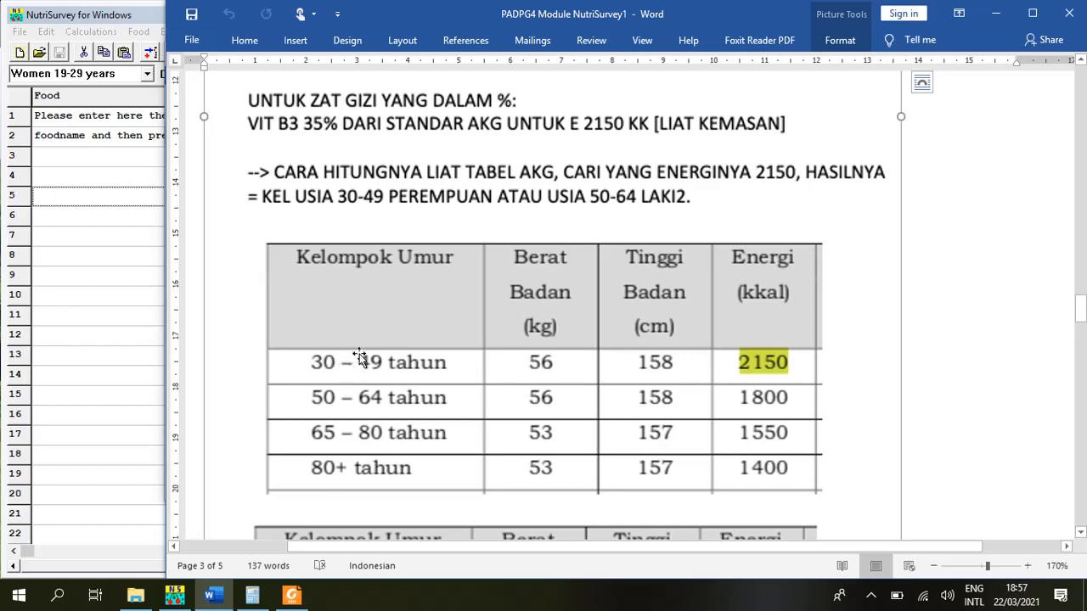
scroll(366, 357, down, 5)
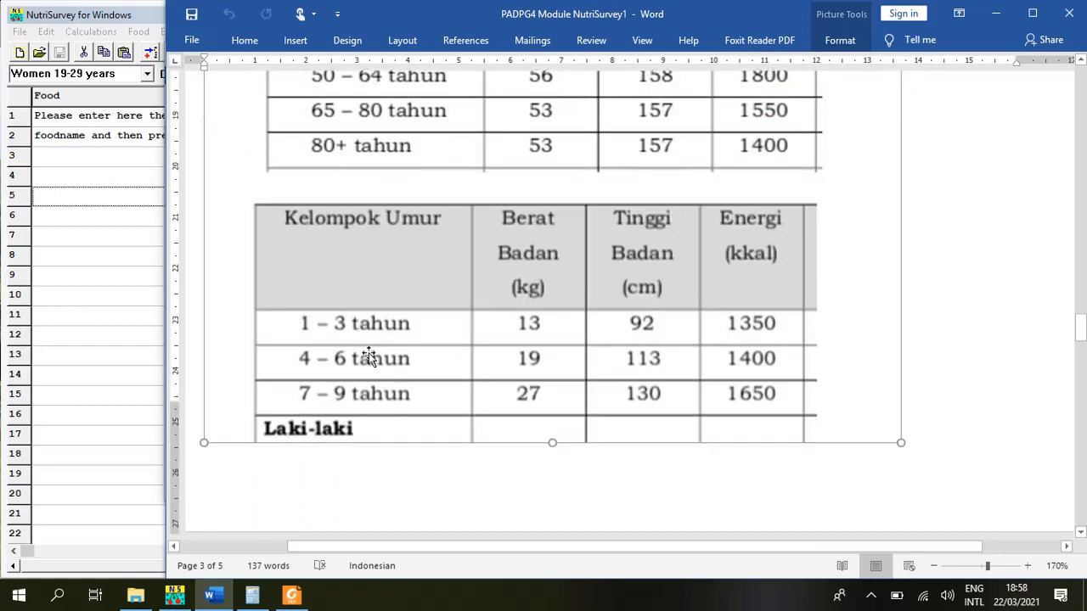
scroll(367, 356, down, 2)
scroll(382, 356, up, 9)
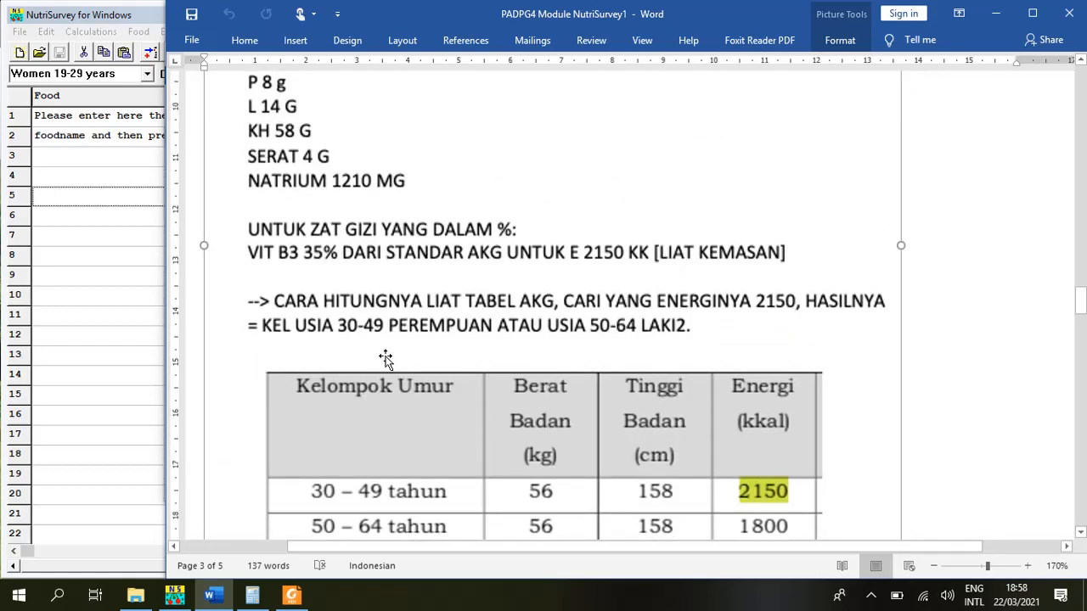
scroll(386, 358, up, 1)
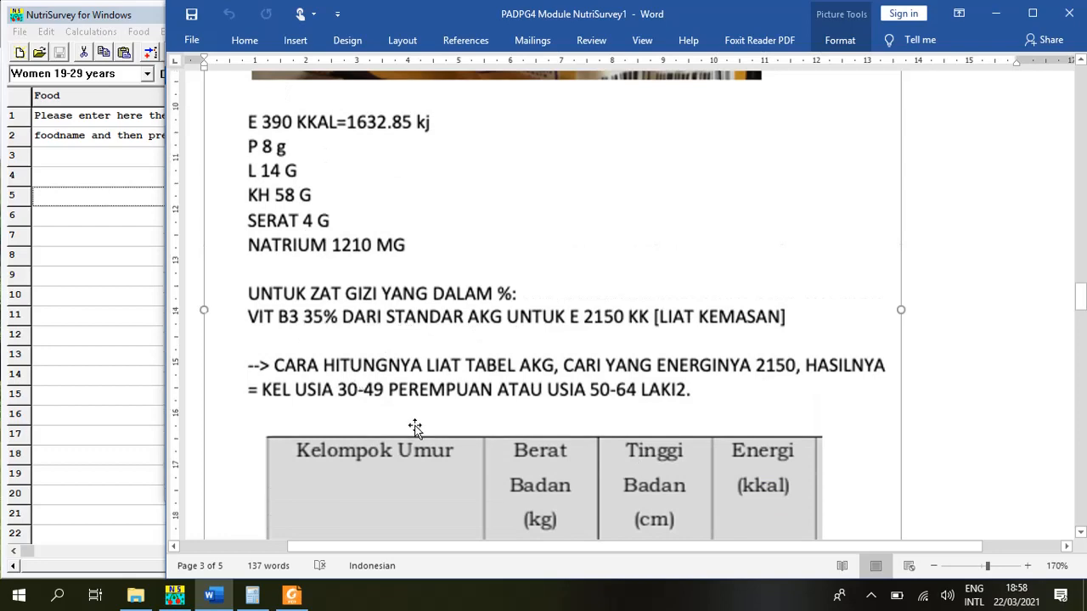
Step: Examine the vitamin B3 column of the AKG vitamin table under the 35% x 16 mg instruction
scroll(416, 416, down, 15)
scroll(420, 387, down, 10)
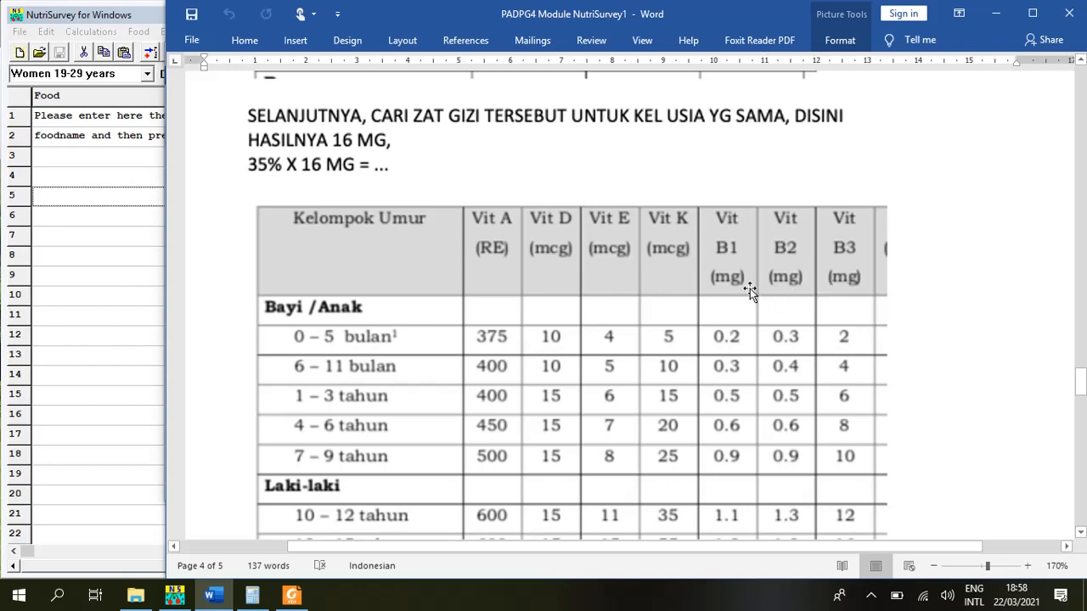
scroll(849, 255, down, 3)
scroll(841, 246, down, 5)
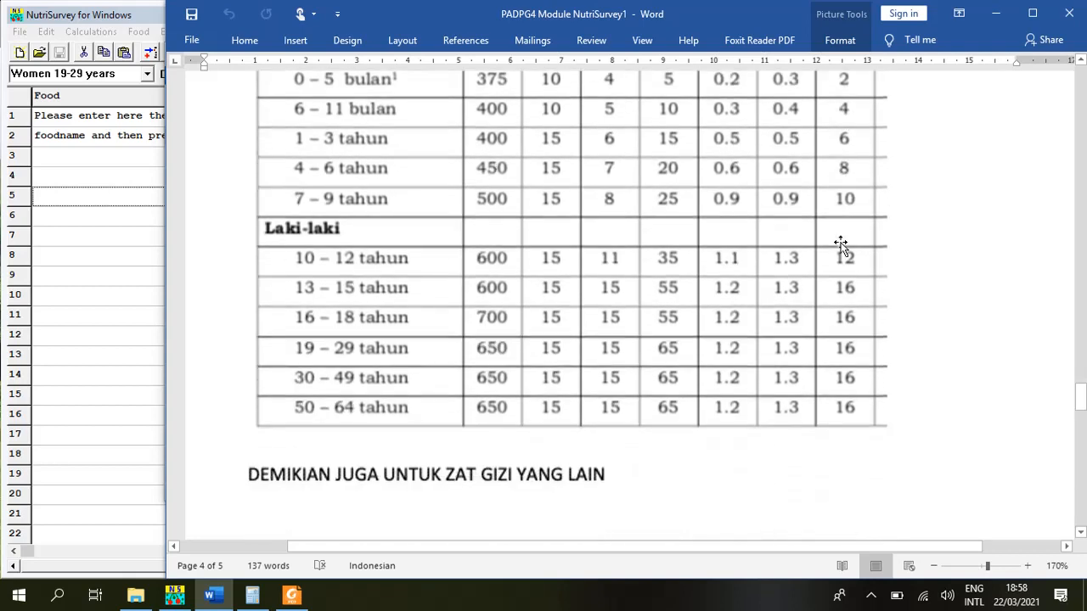
scroll(838, 242, up, 2)
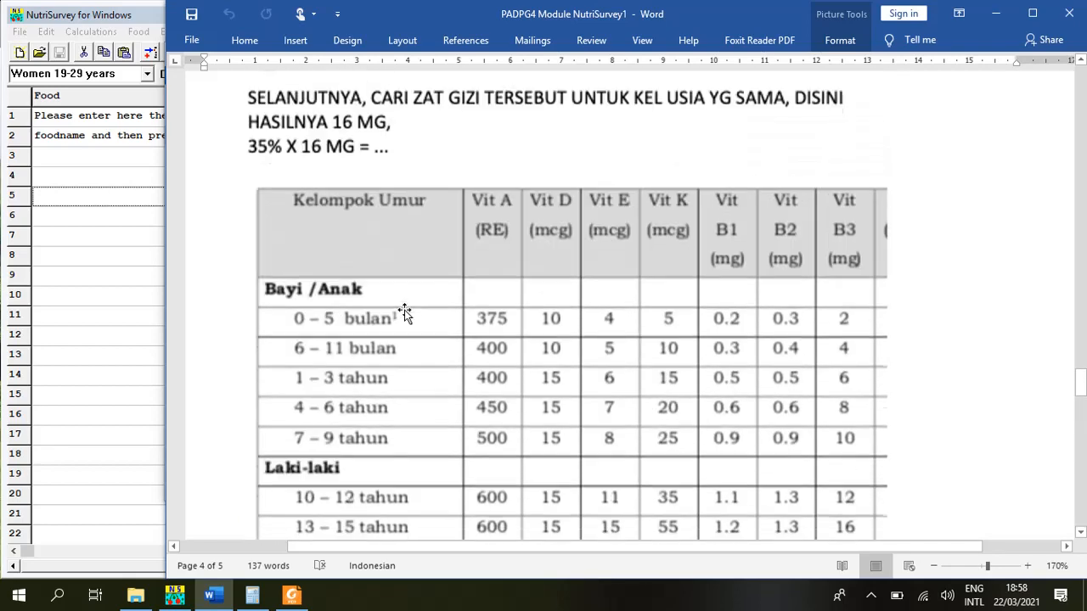
scroll(405, 310, up, 5)
Step: Read the module's instructions for adding a food to the NutriSurvey database, and return to the vitamin table
scroll(404, 310, down, 15)
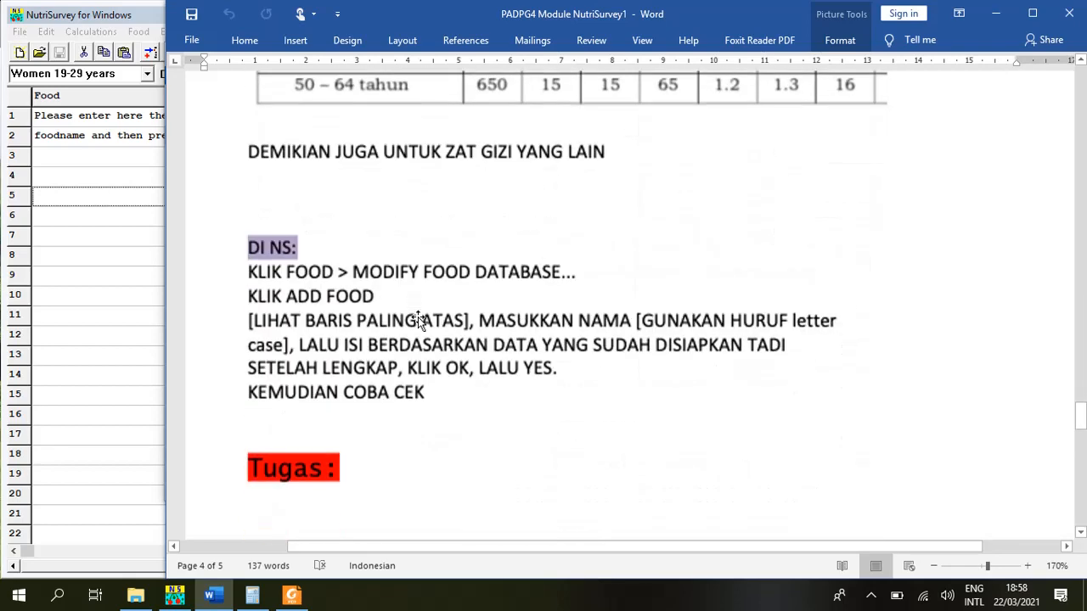
scroll(418, 318, up, 1)
scroll(420, 318, down, 3)
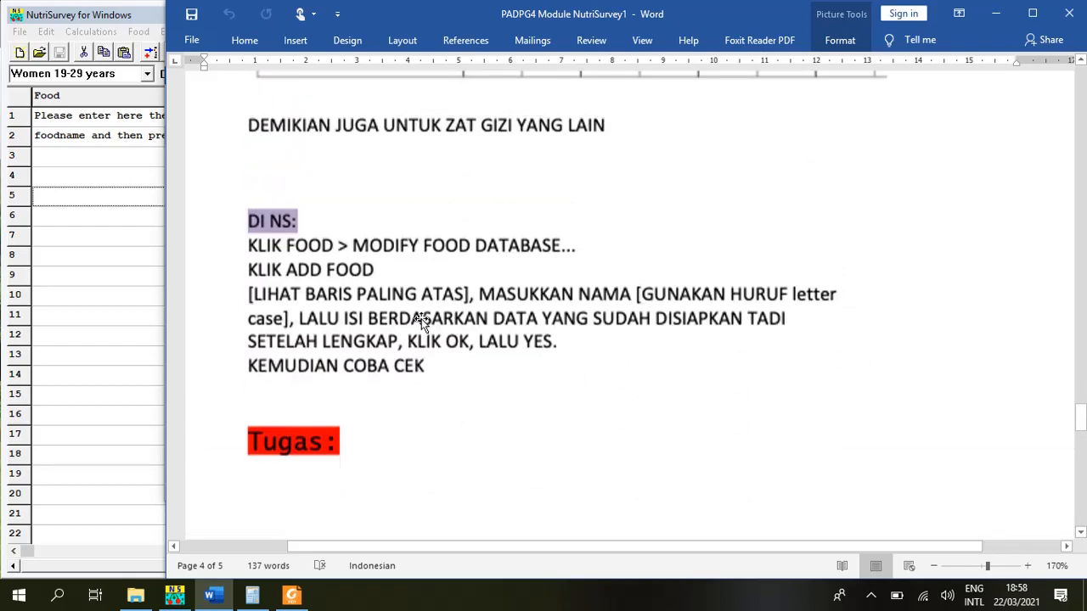
scroll(423, 321, up, 2)
scroll(421, 320, up, 10)
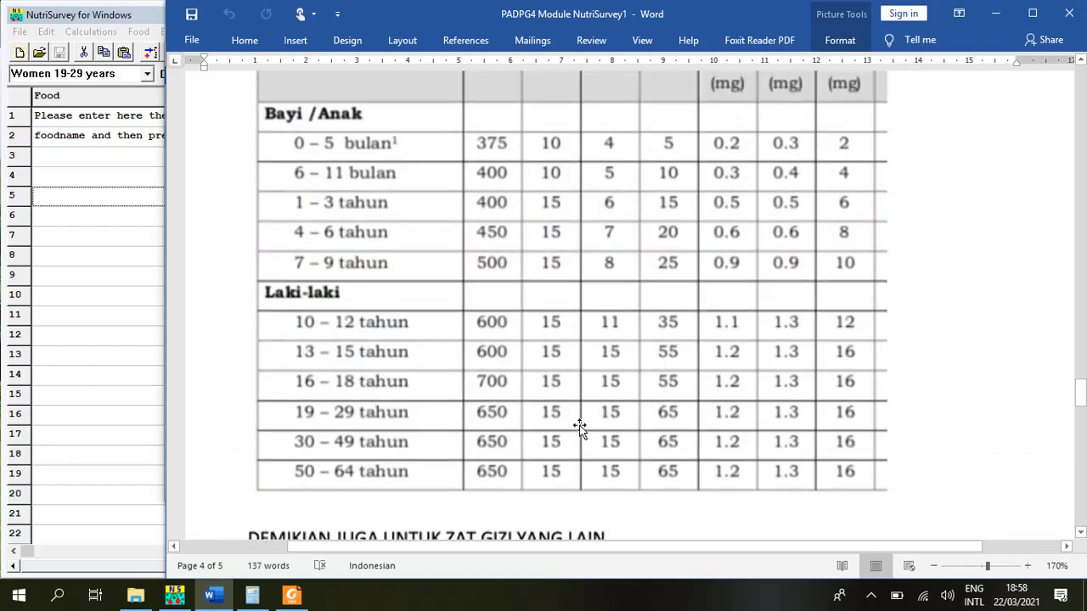
Step: Match the 50–64 age group from the men's energy table to its vitamin B3 value in the vitamin table
scroll(519, 369, up, 8)
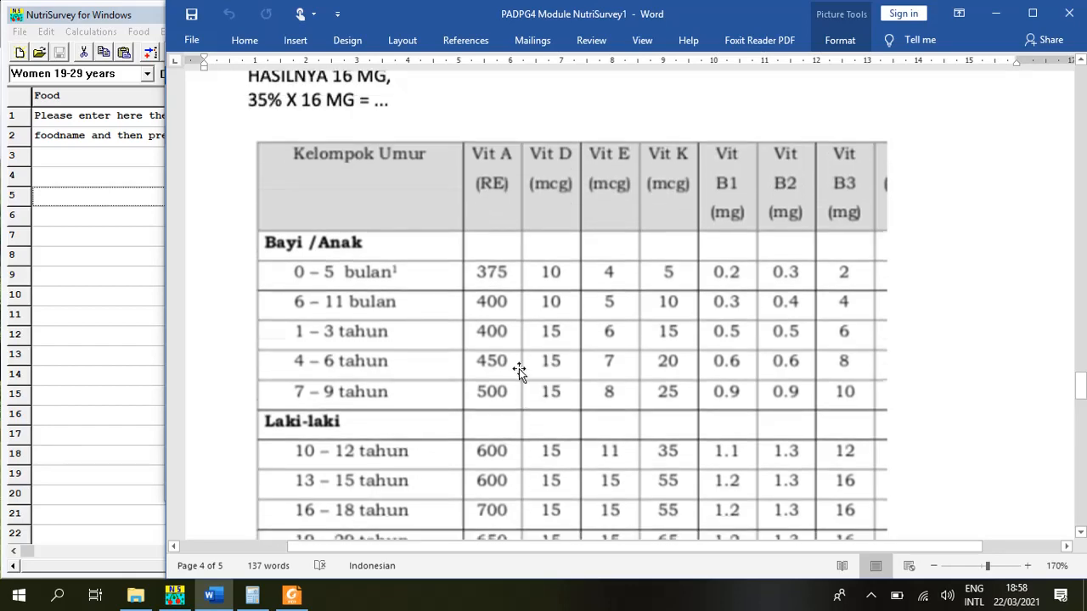
scroll(521, 372, up, 6)
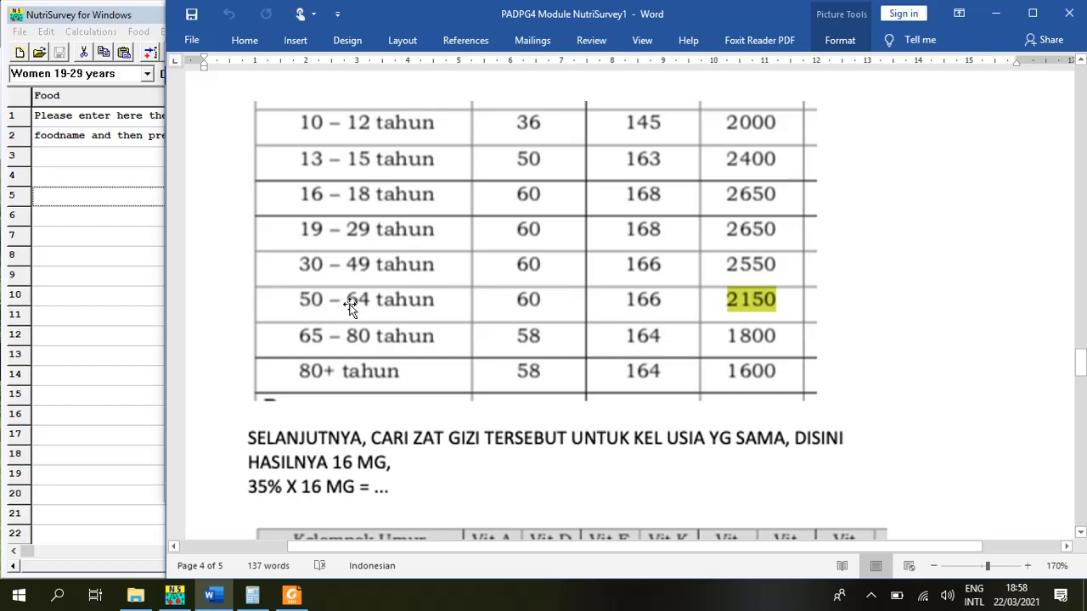
scroll(584, 343, down, 17)
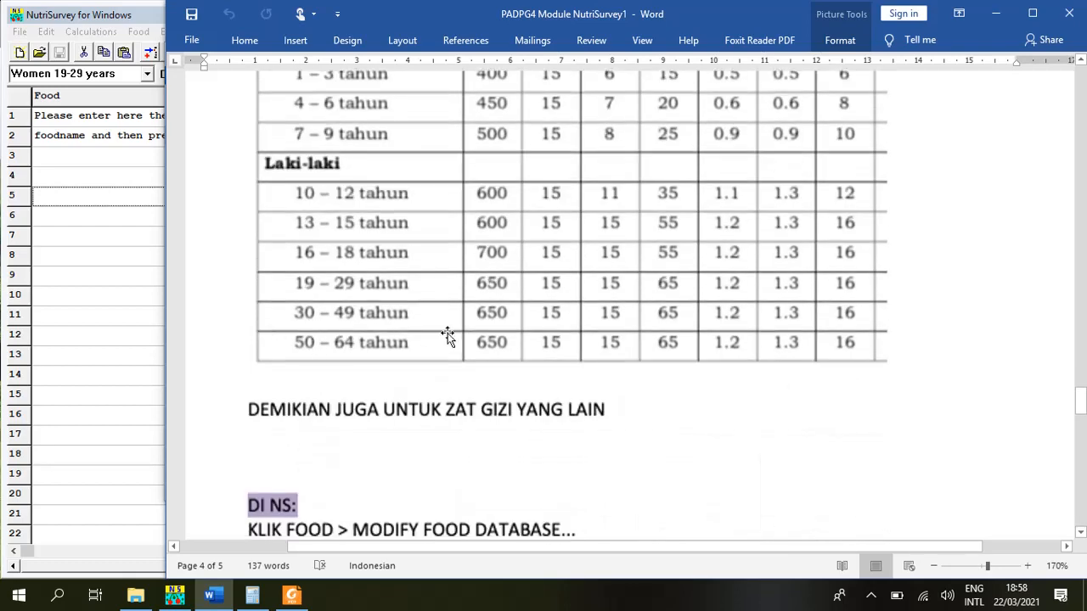
scroll(671, 282, up, 5)
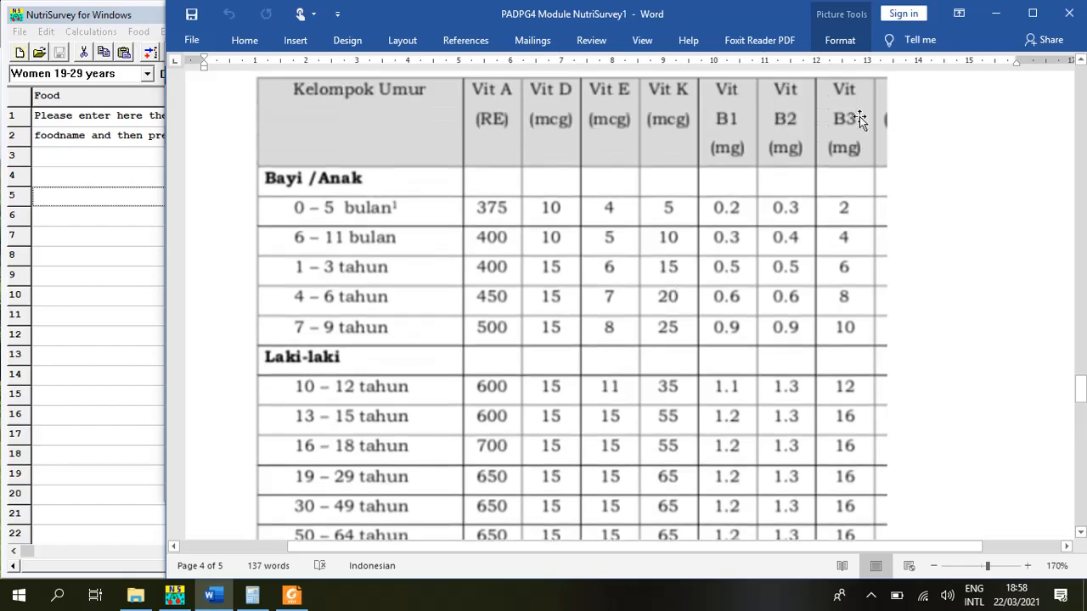
scroll(852, 386, down, 5)
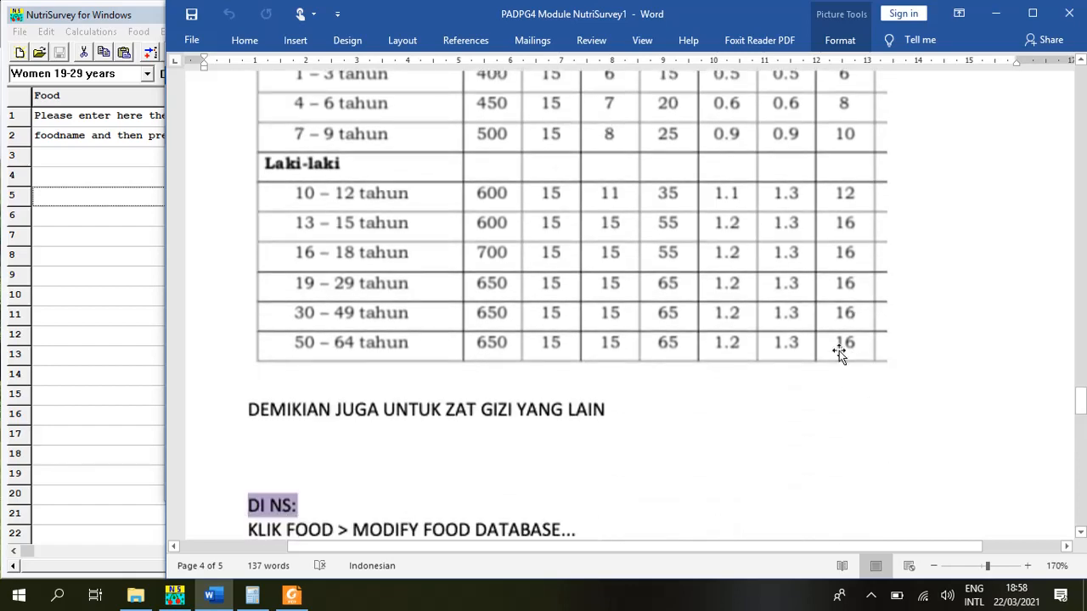
scroll(839, 309, up, 5)
scroll(839, 309, down, 6)
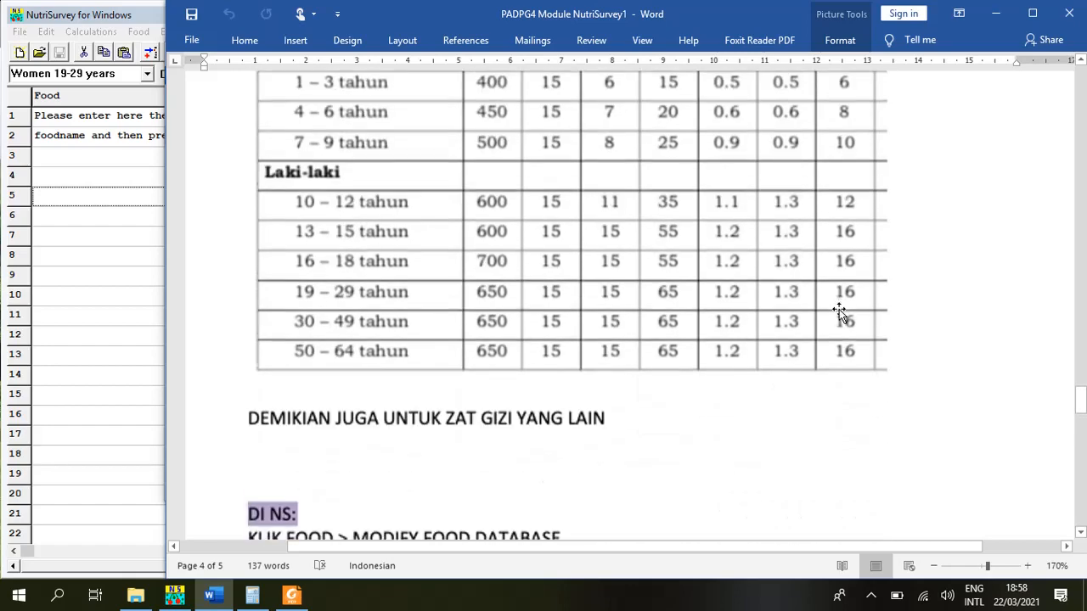
scroll(839, 309, up, 10)
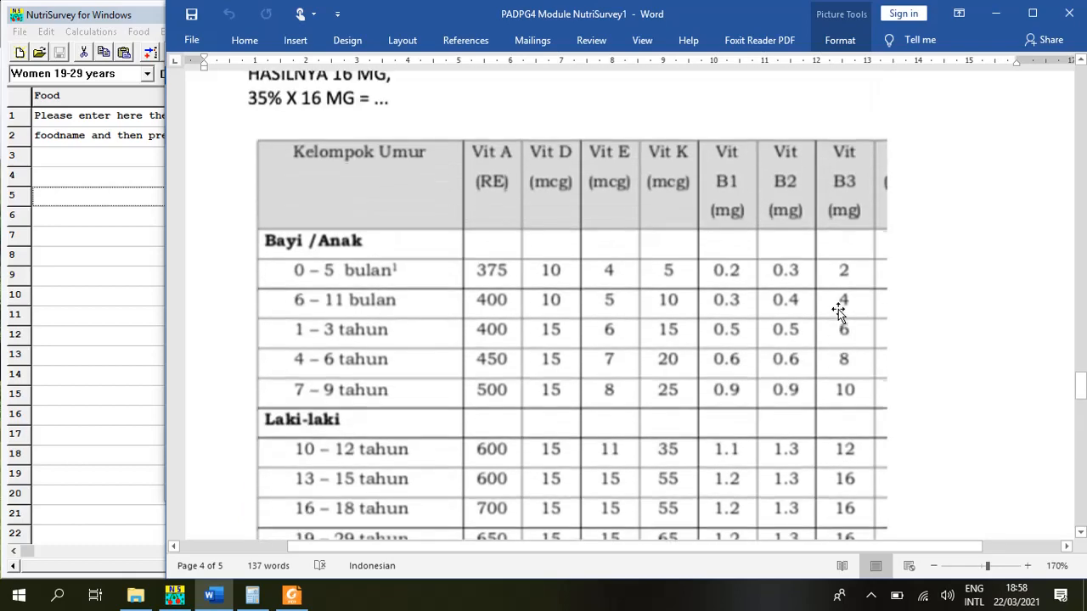
scroll(837, 310, up, 2)
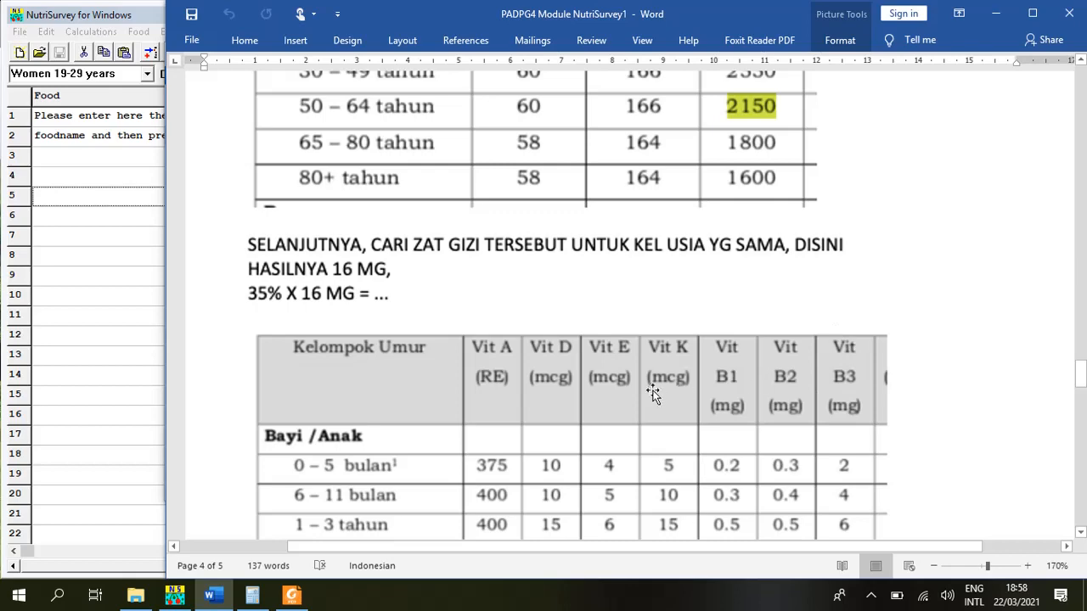
Step: Recheck the age groups named in the AKG instruction for 2150 kcal against the energy tables
scroll(546, 266, up, 12)
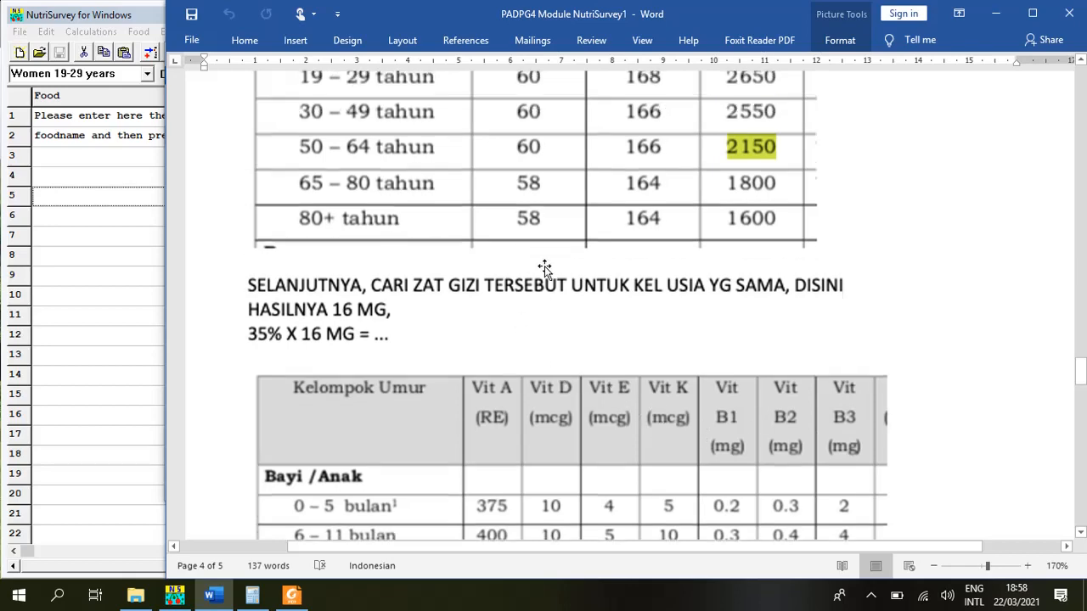
scroll(554, 258, up, 15)
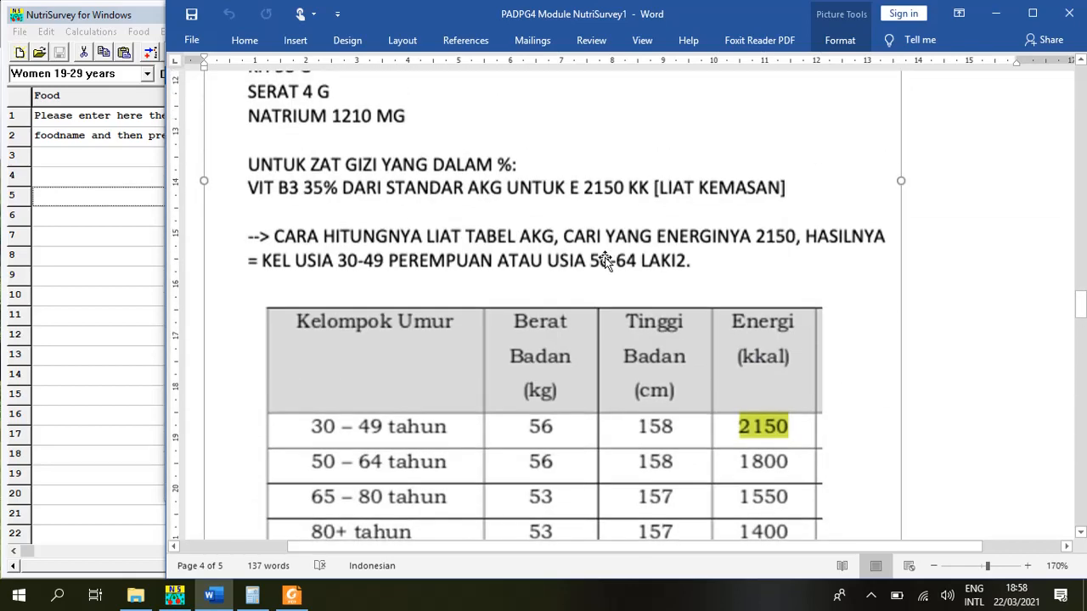
scroll(610, 252, down, 3)
scroll(610, 252, down, 15)
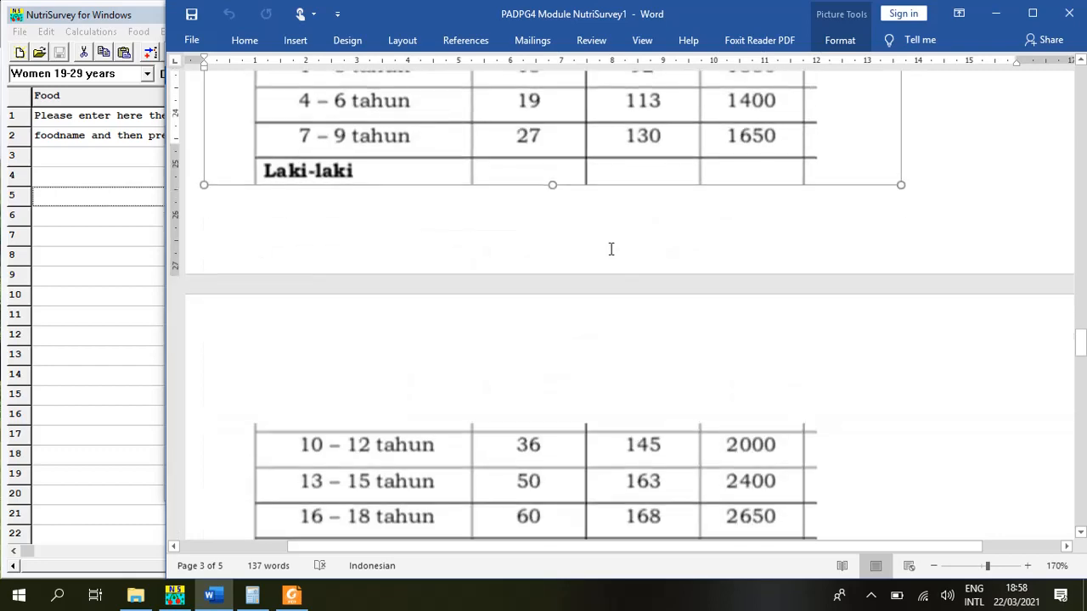
Step: Calculate the vitamin B3 amount as 0,35 × 16 in the Calculator, starting from a cleared display, and close the Calculator
scroll(611, 247, down, 3)
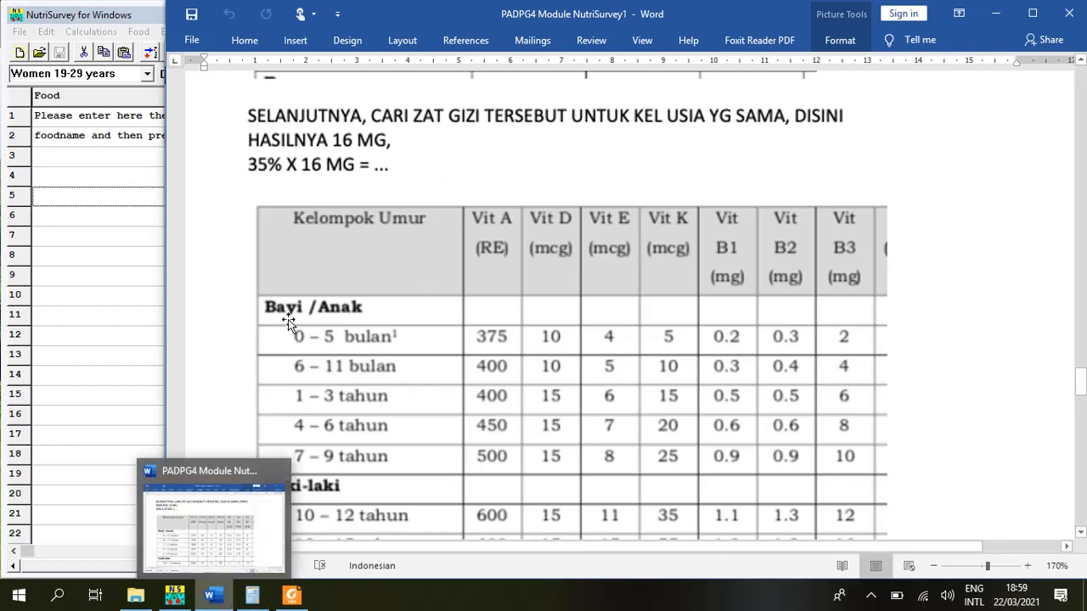
click(252, 599)
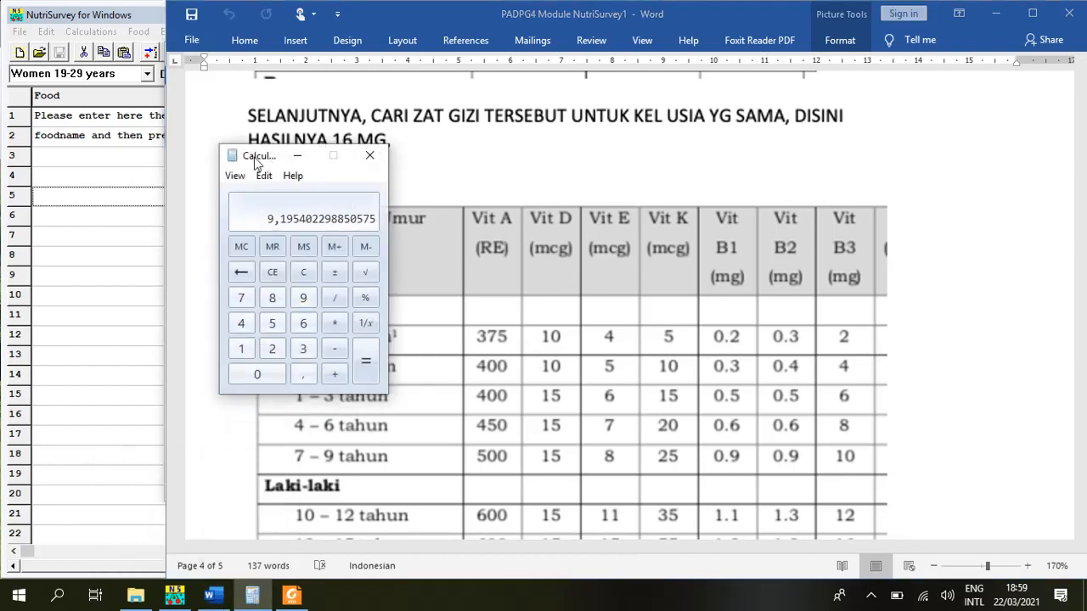
drag(255, 162, 773, 165)
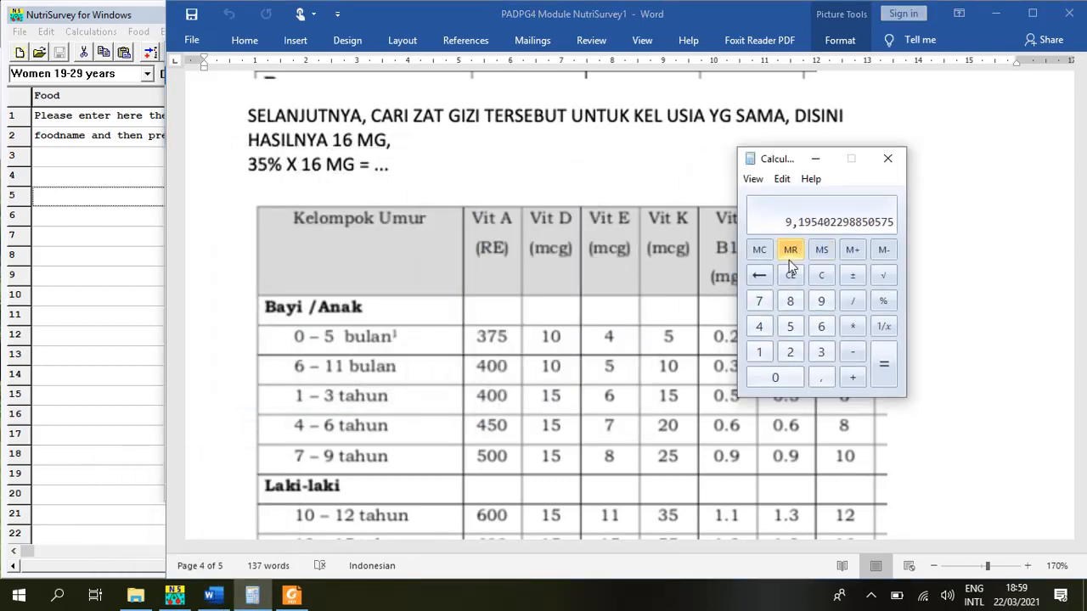
click(821, 276)
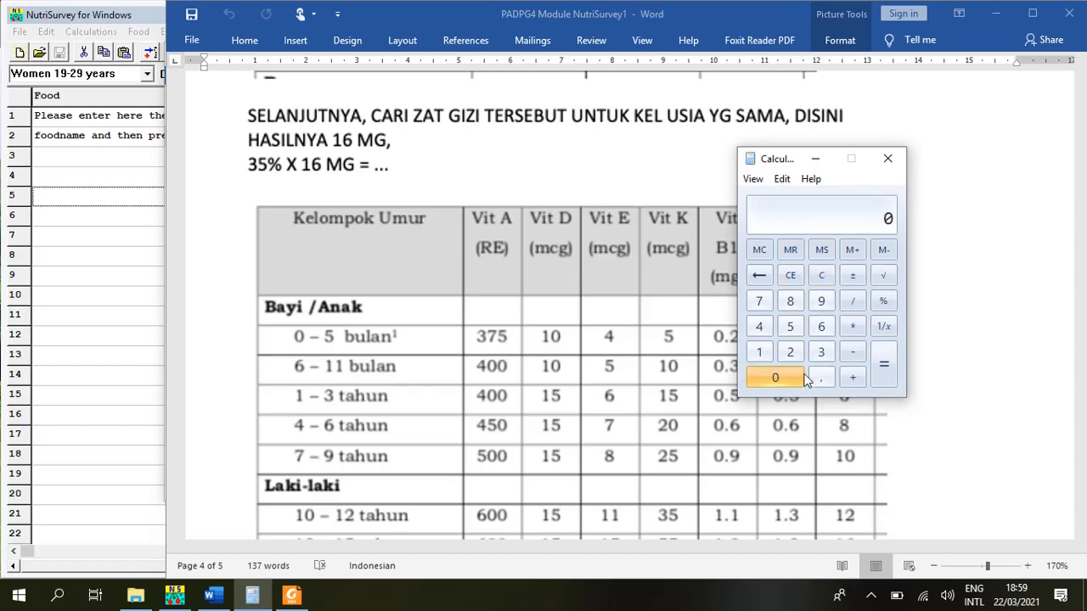
click(822, 378)
click(821, 352)
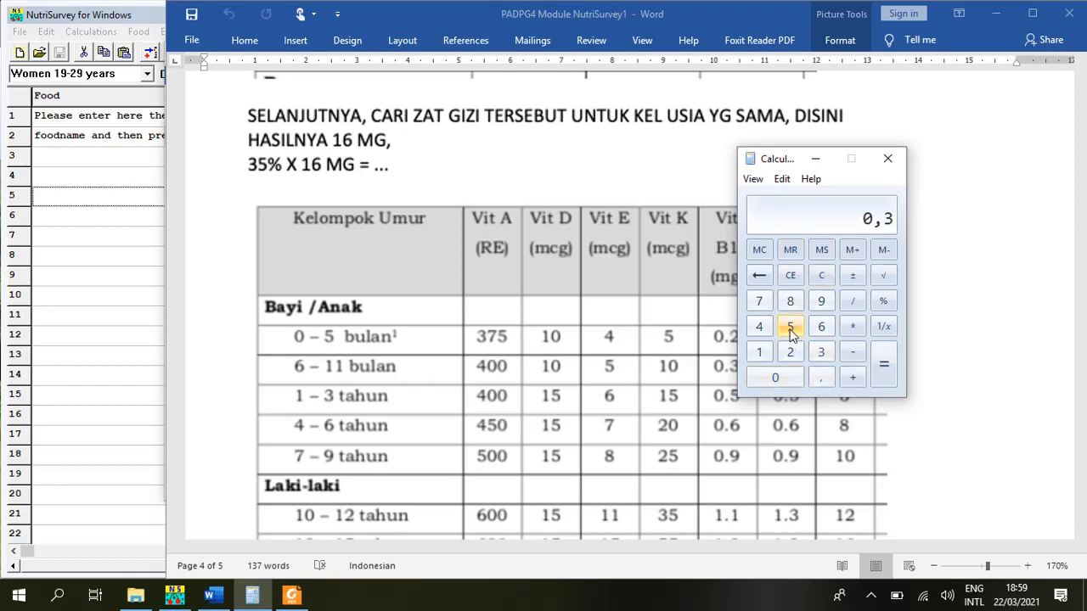
click(793, 328)
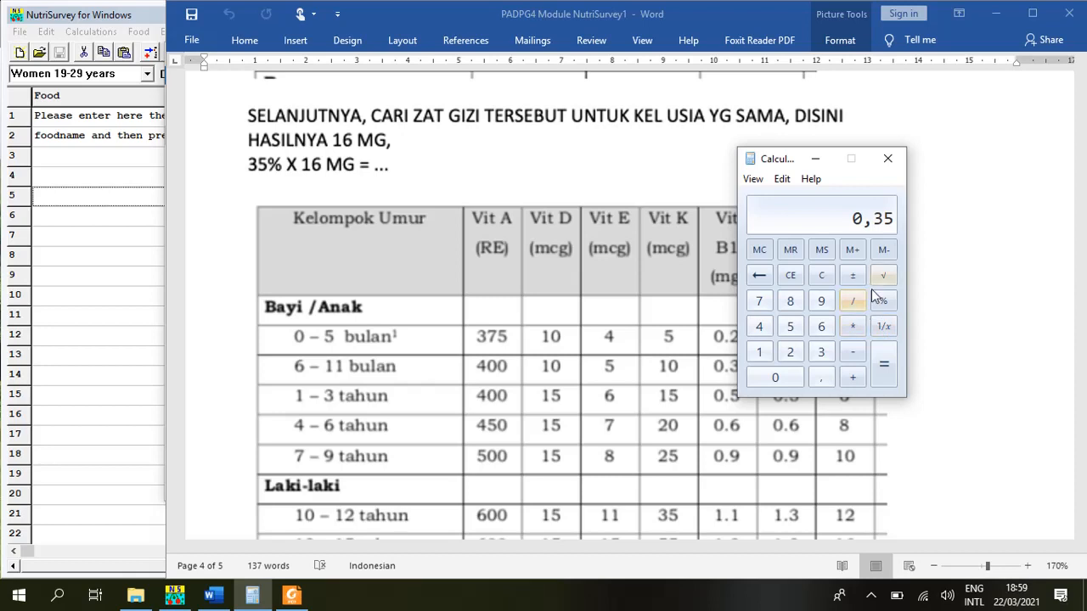
click(854, 329)
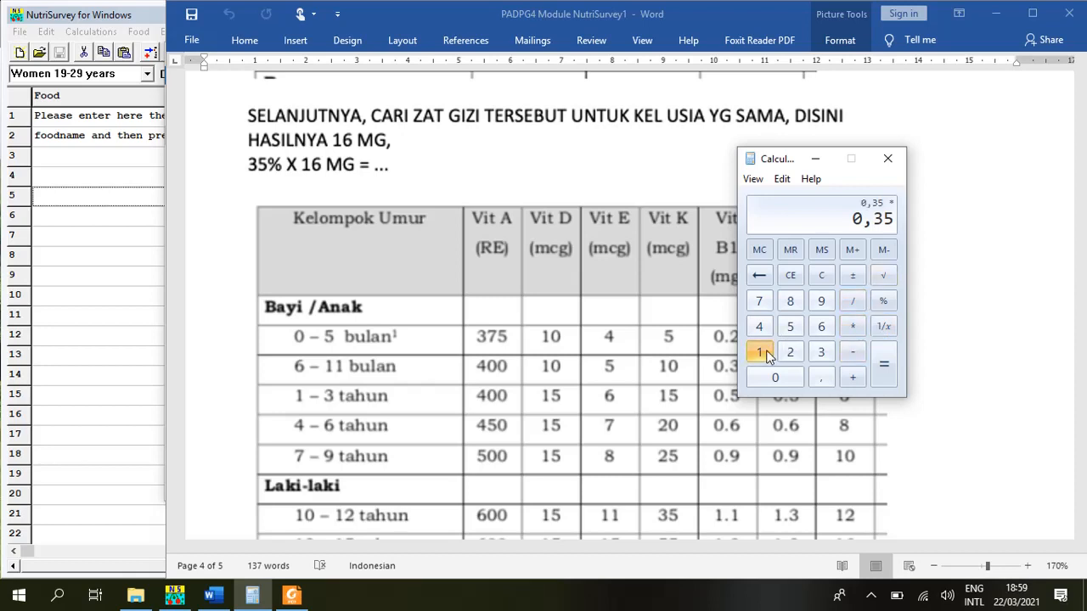
click(760, 351)
click(824, 327)
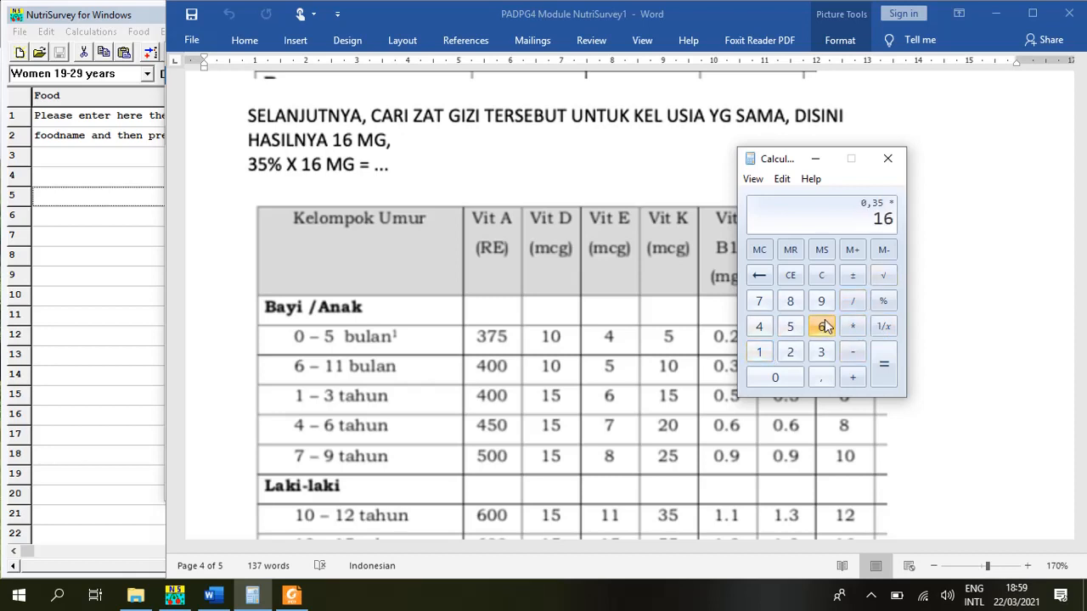
click(884, 367)
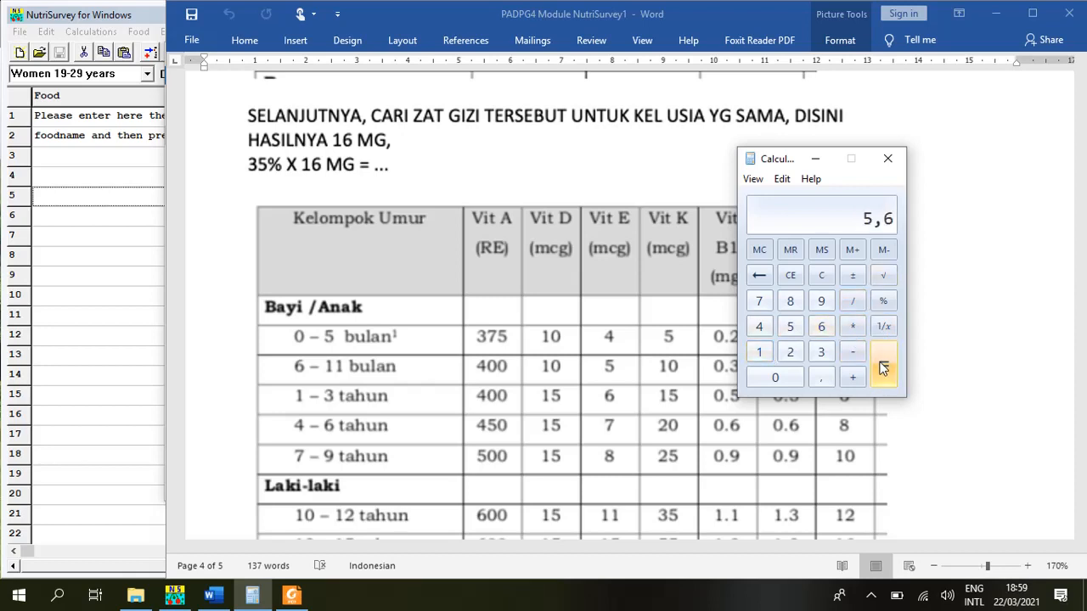
click(883, 161)
Step: Review the module from the noodle label's nutrient values through the AKG energy tables to the 35% x 16 mg instruction
scroll(520, 203, up, 1)
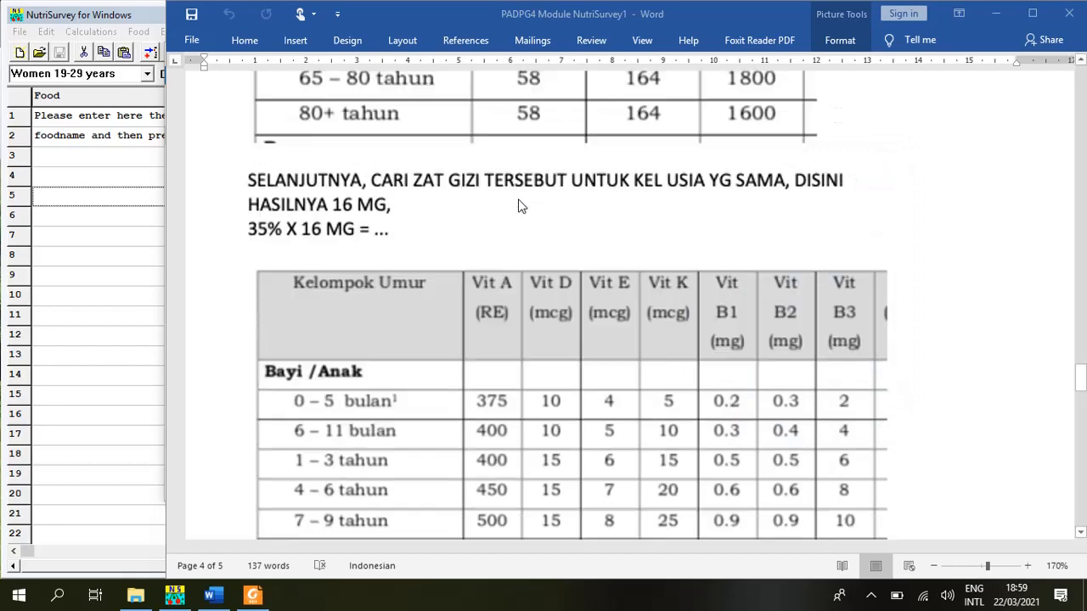
scroll(519, 206, up, 20)
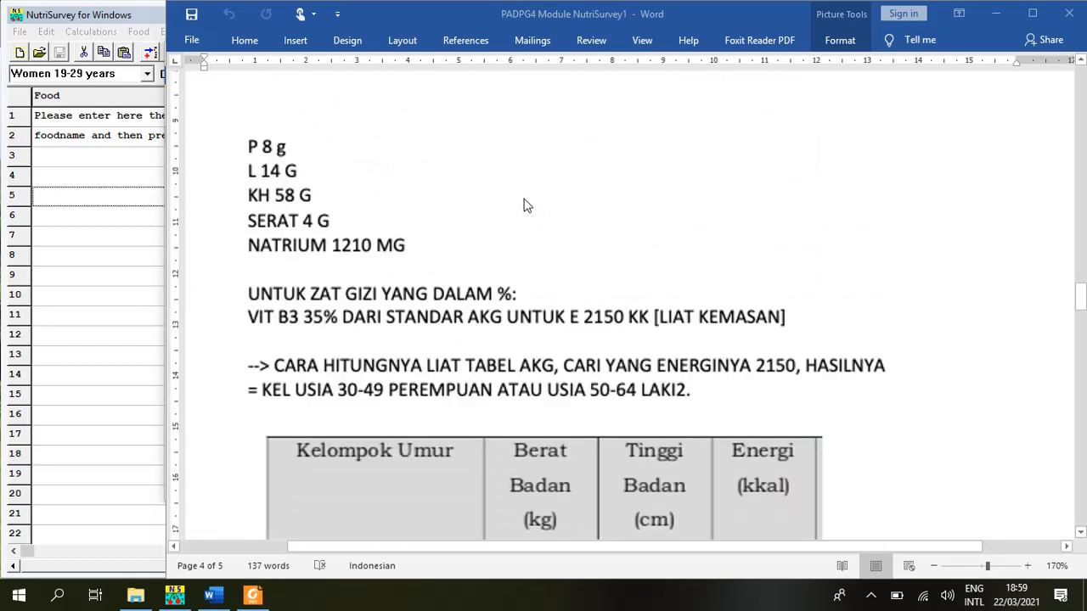
scroll(524, 205, up, 3)
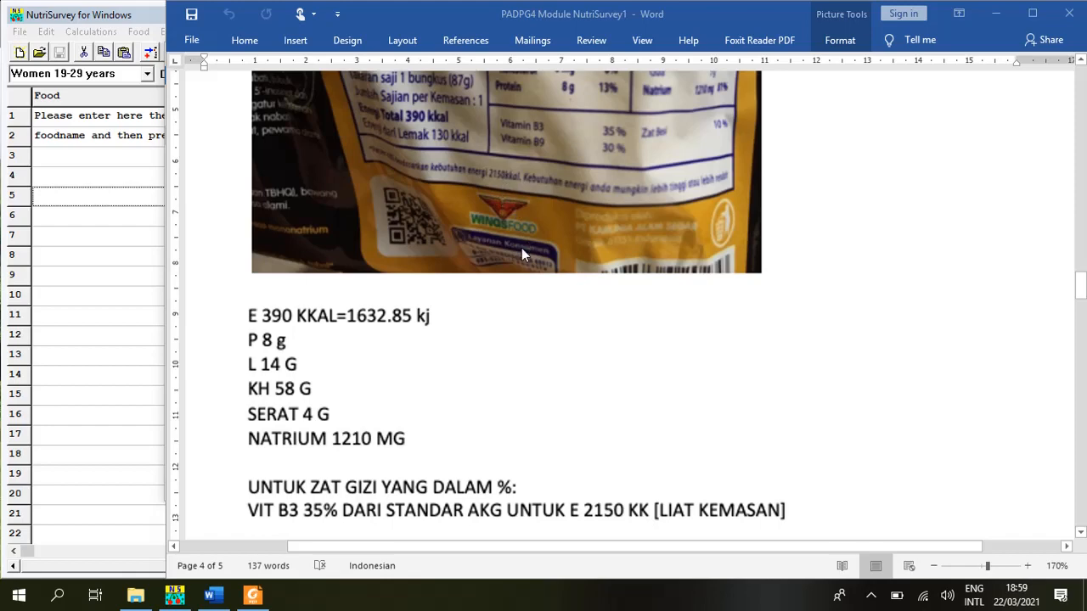
scroll(521, 247, up, 2)
scroll(519, 251, down, 5)
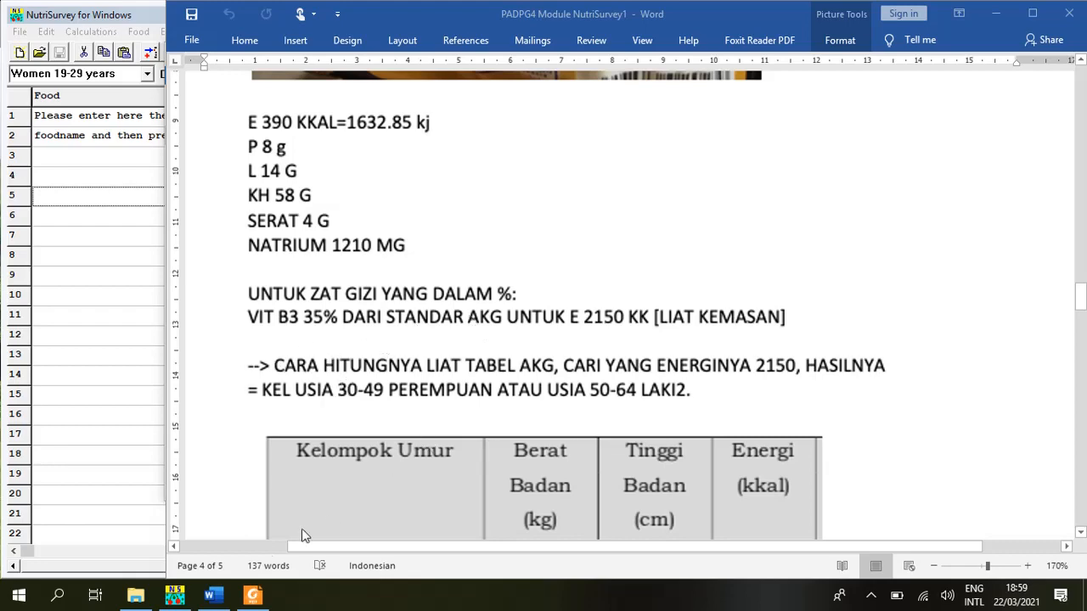
mouse_move(213, 599)
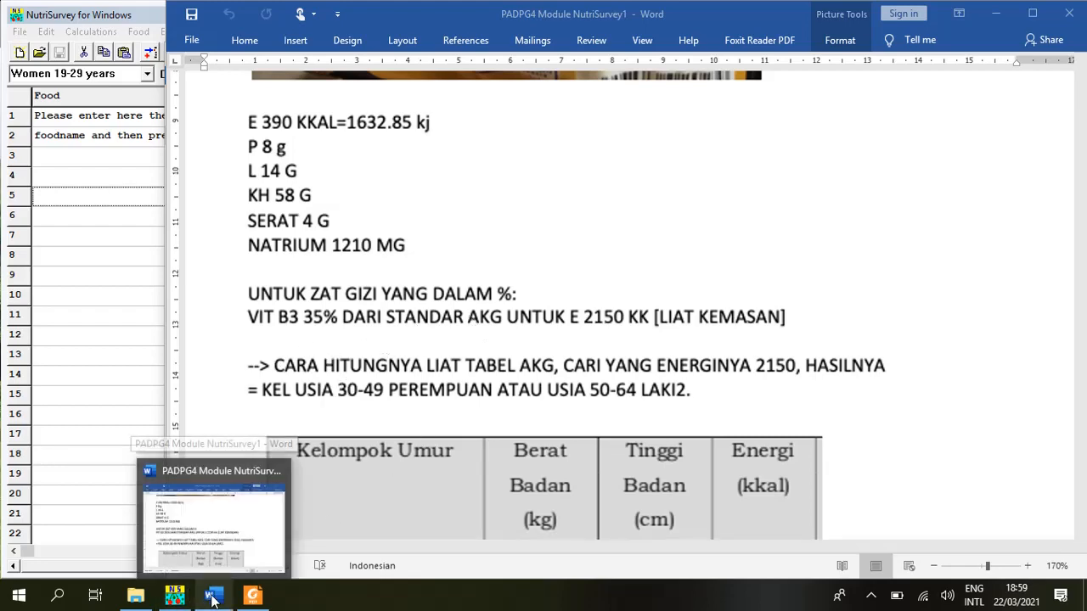
scroll(575, 285, down, 3)
scroll(571, 281, down, 10)
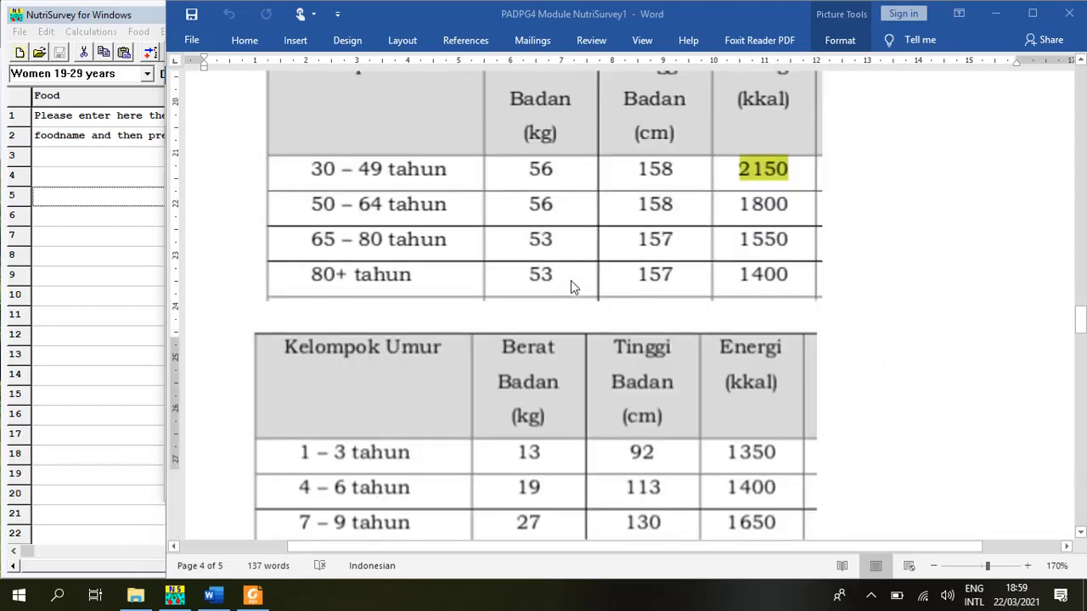
scroll(568, 272, down, 1)
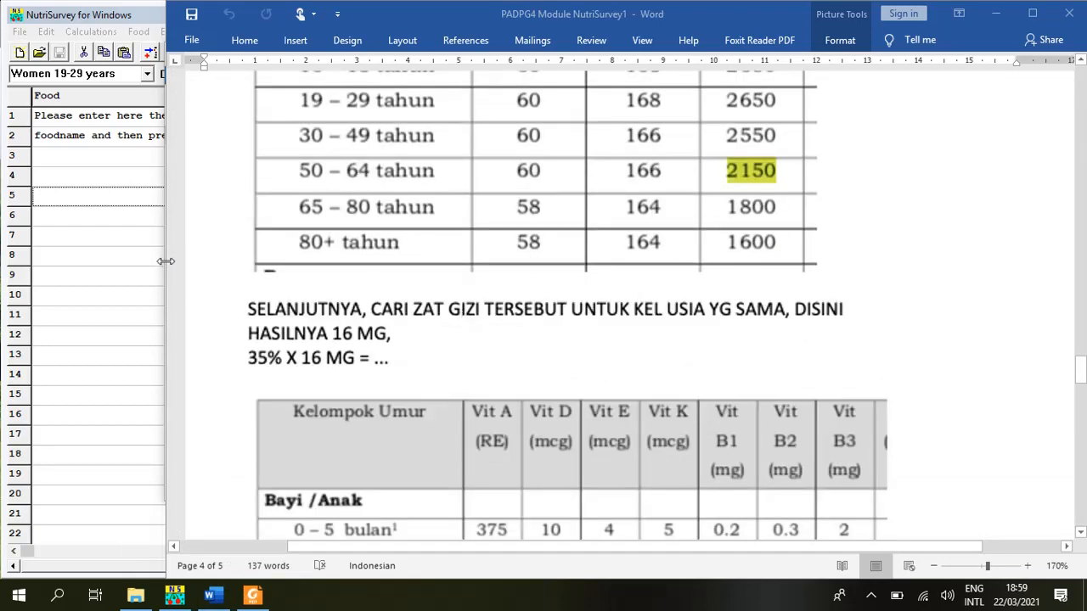
Step: Narrow the Word window so NutriSurvey shows beside it, clear File Explorer away, and show the module smaller in Web Layout
drag(166, 262, 482, 221)
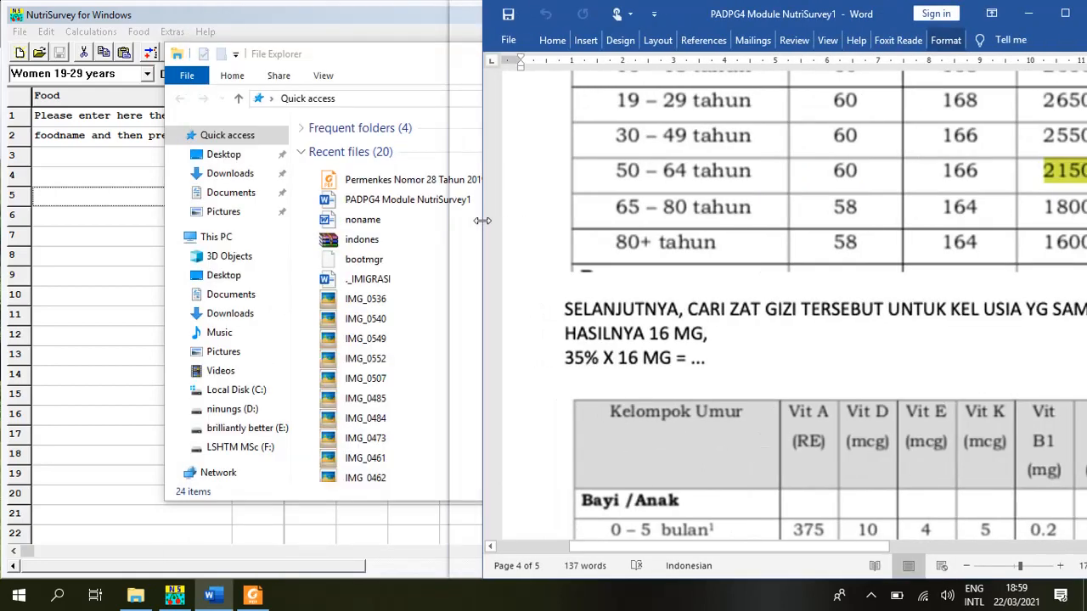
click(350, 61)
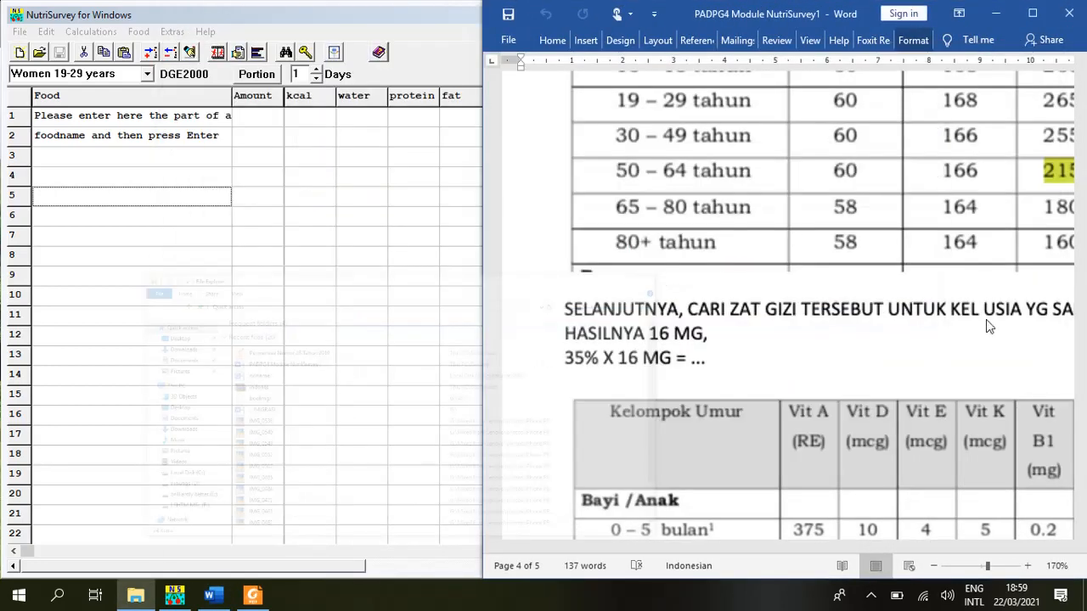
click(967, 53)
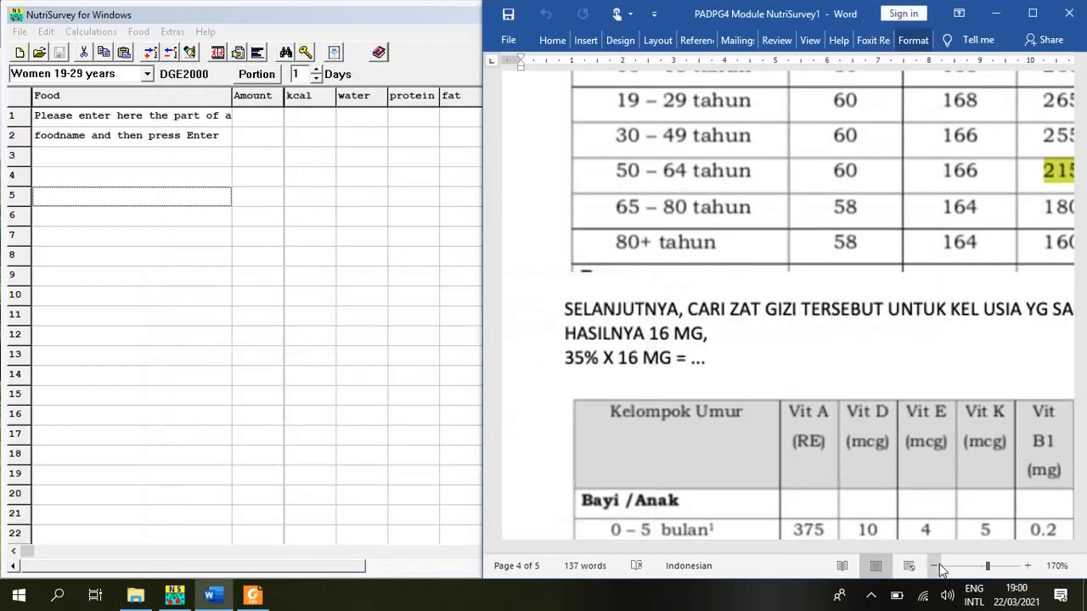
click(937, 567)
click(936, 567)
click(934, 567)
click(932, 568)
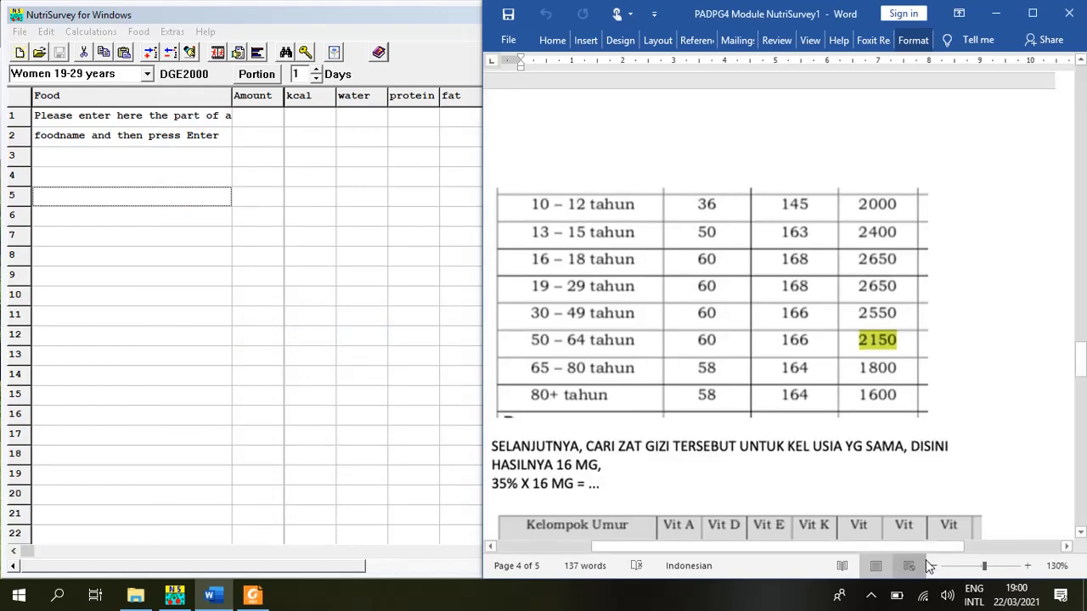
click(924, 560)
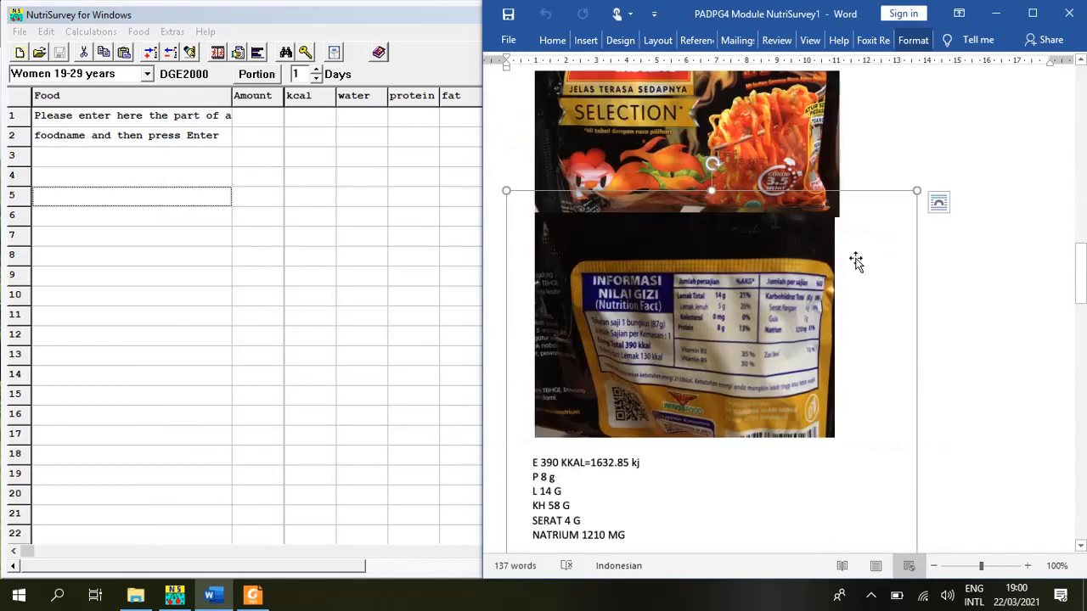
Step: Bring the module's "DI NS" instructions into view and narrow the Word window further to show more NutriSurvey columns
scroll(753, 265, up, 1)
scroll(760, 259, down, 8)
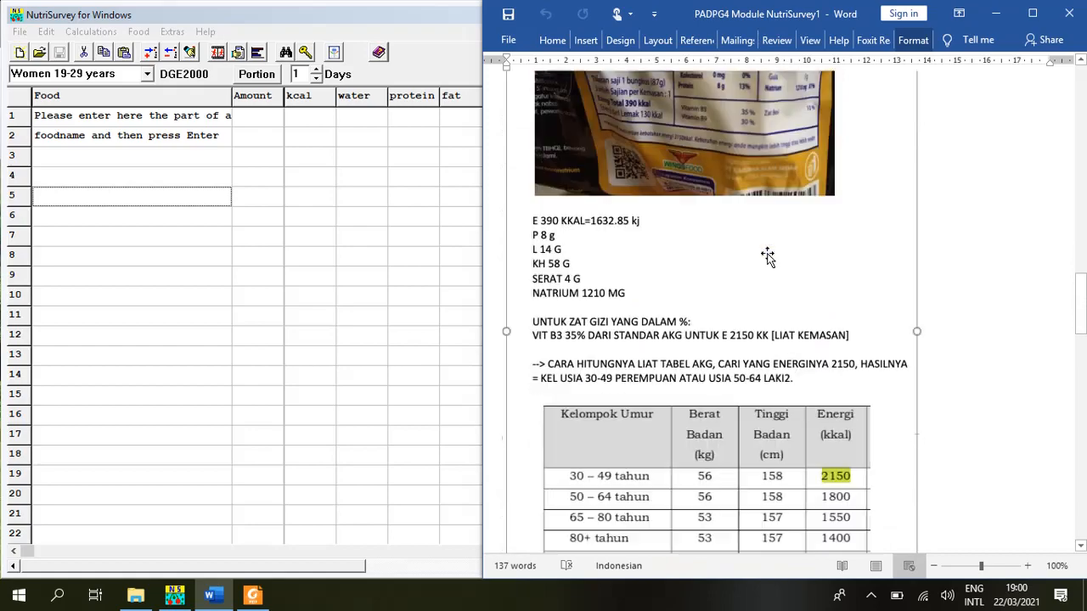
scroll(769, 246, down, 10)
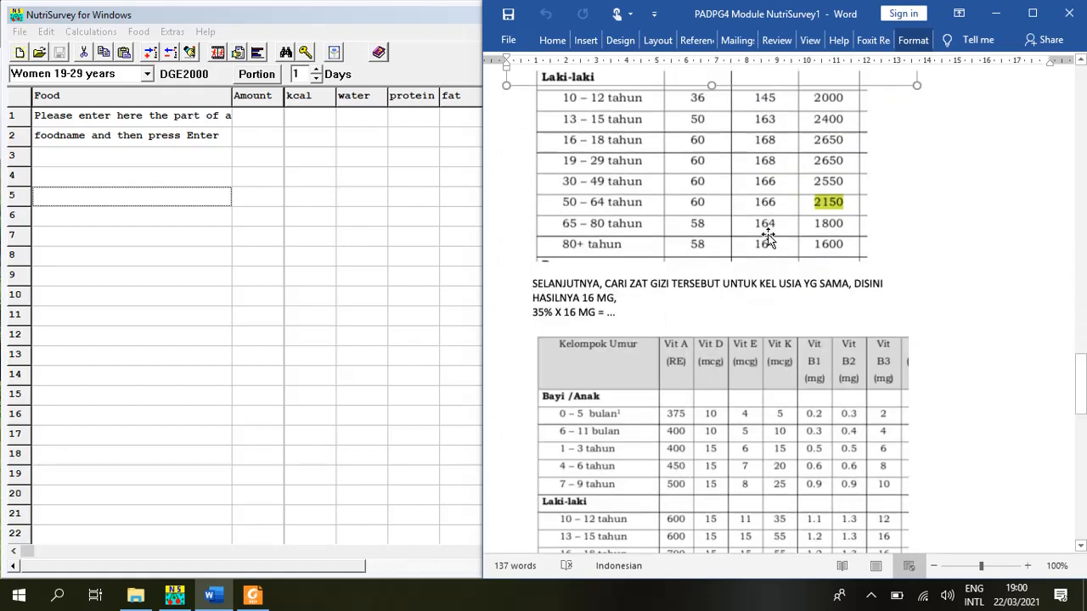
scroll(768, 234, down, 5)
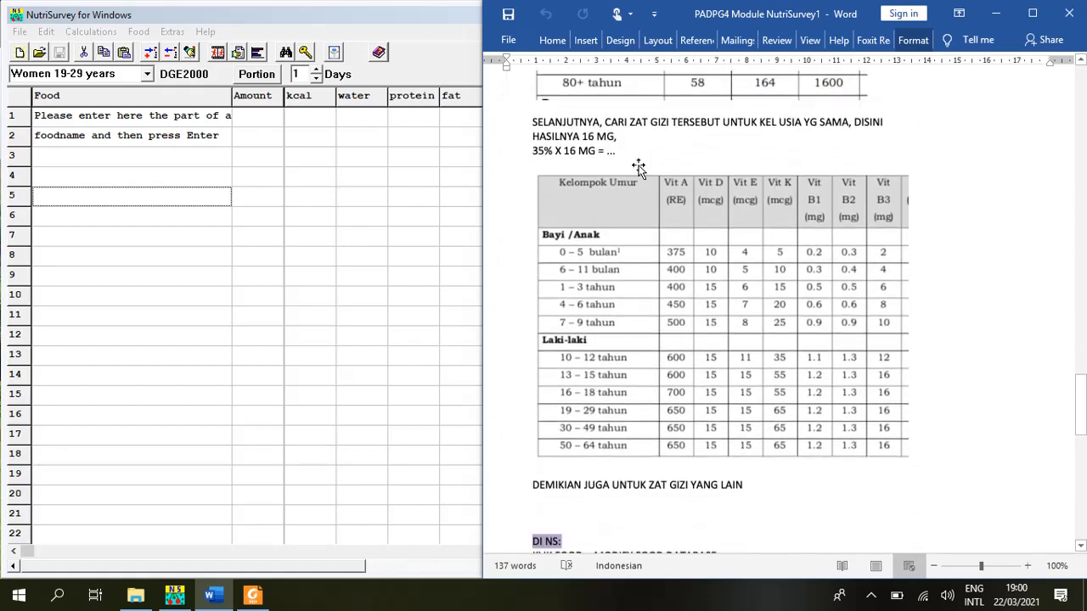
scroll(687, 281, down, 6)
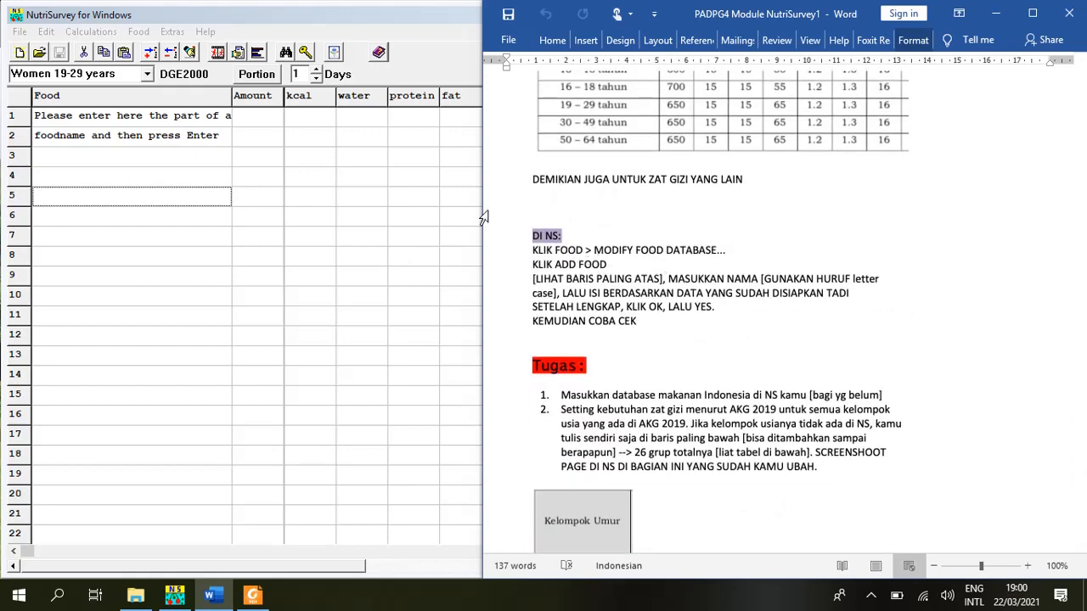
drag(482, 212, 639, 195)
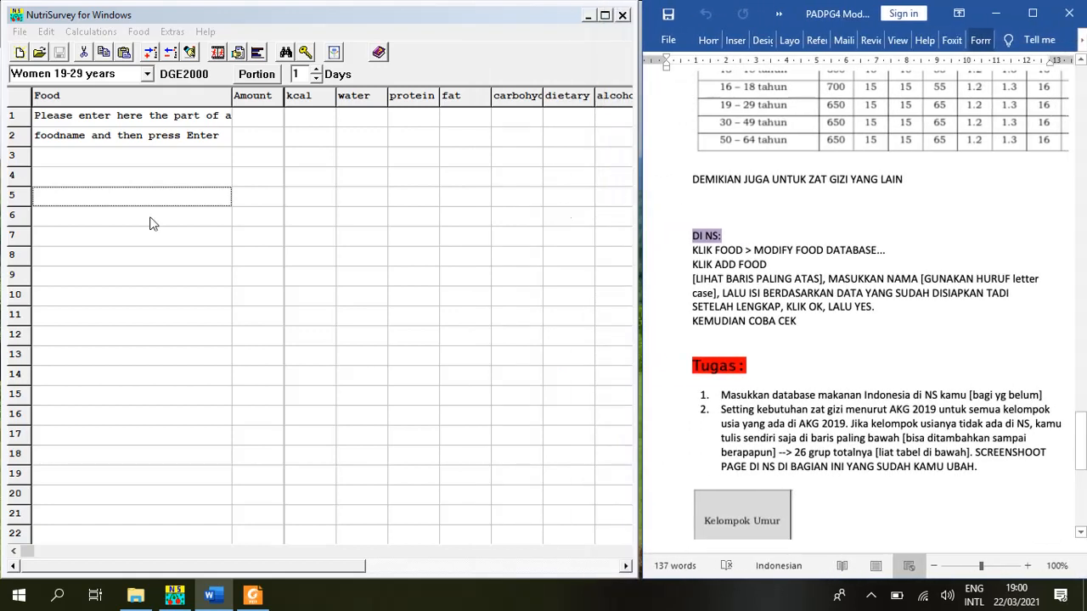
Step: Open the NutriSurvey food database for modification, recheck the module's "KLIK ADD FOOD" instruction, and add a new food entry
click(156, 190)
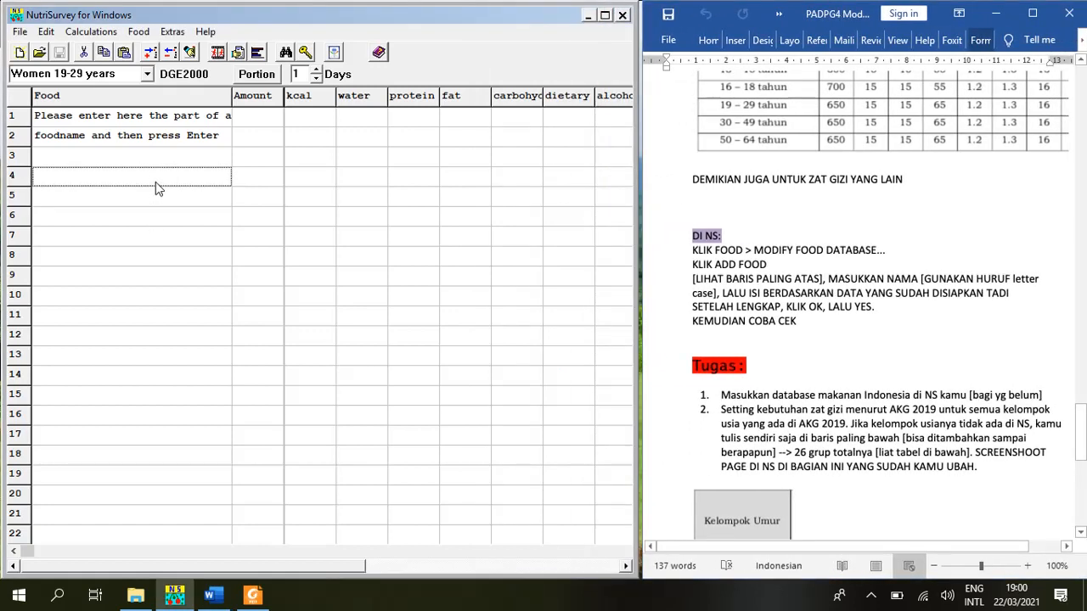
click(168, 115)
click(137, 32)
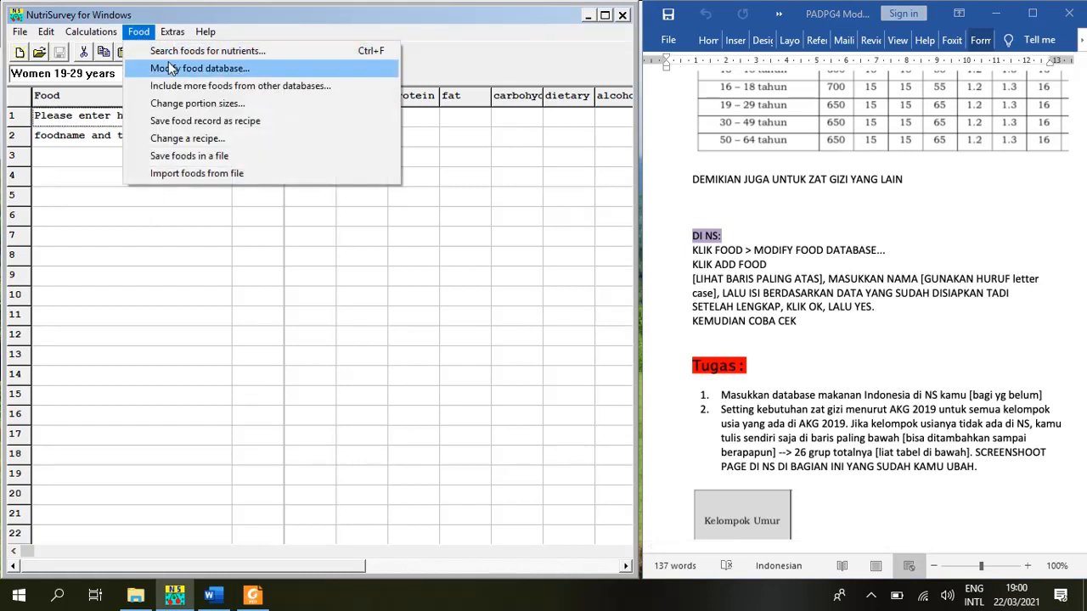
click(176, 72)
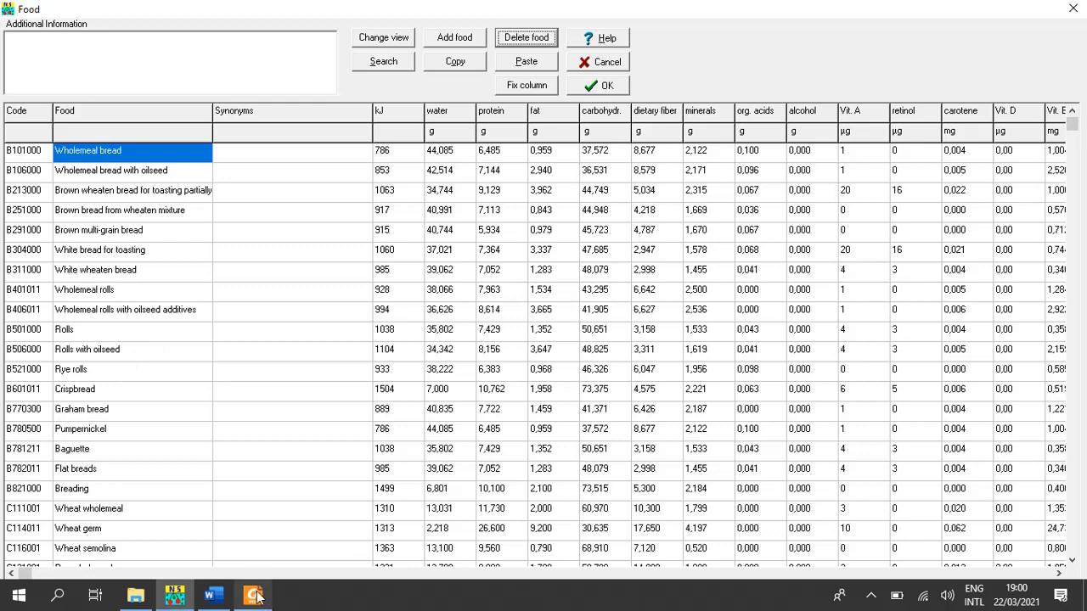
click(214, 597)
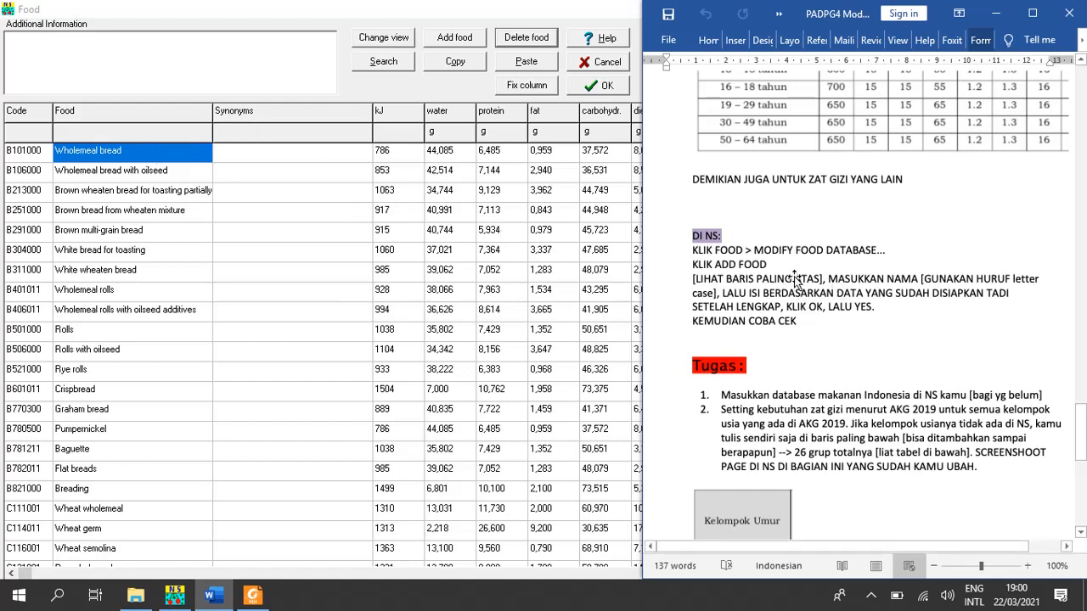
scroll(795, 283, down, 1)
scroll(789, 276, up, 1)
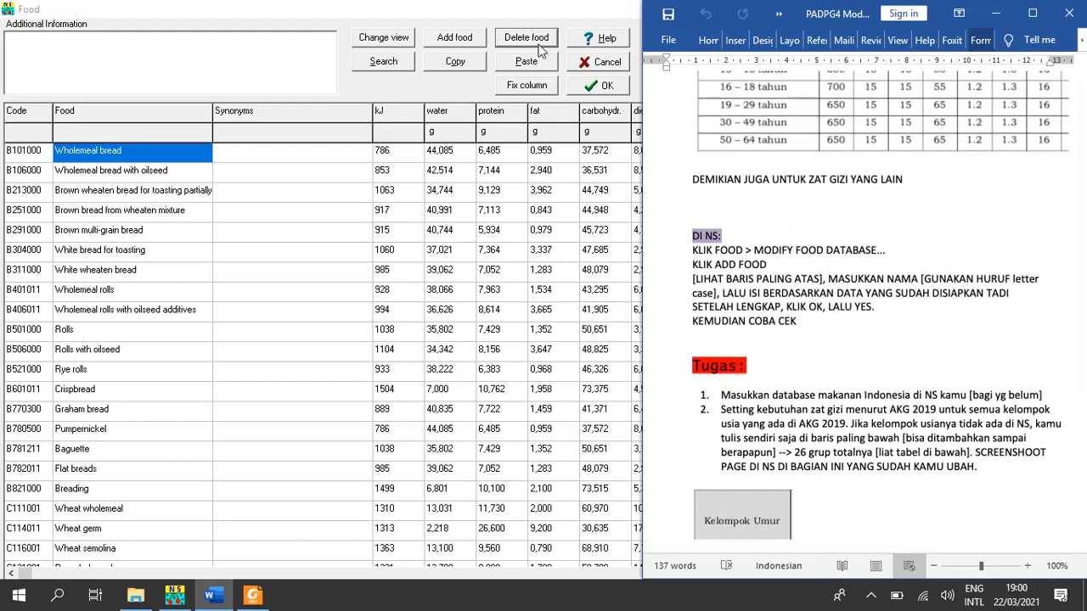
click(457, 39)
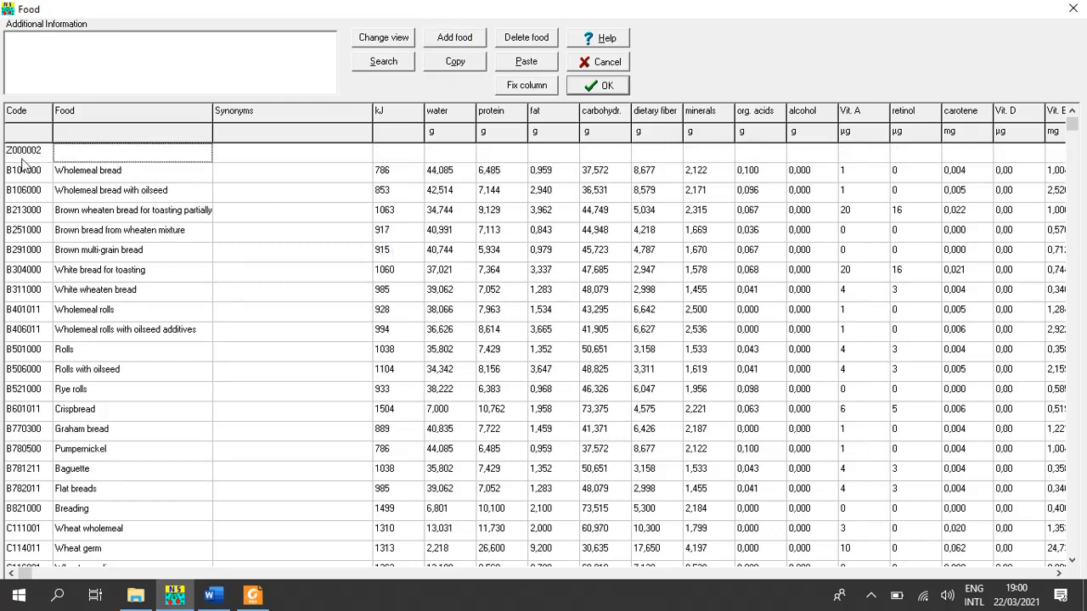
Step: Start editing the new food's name cell and place the reduced Food window beside the Word instructions
click(116, 154)
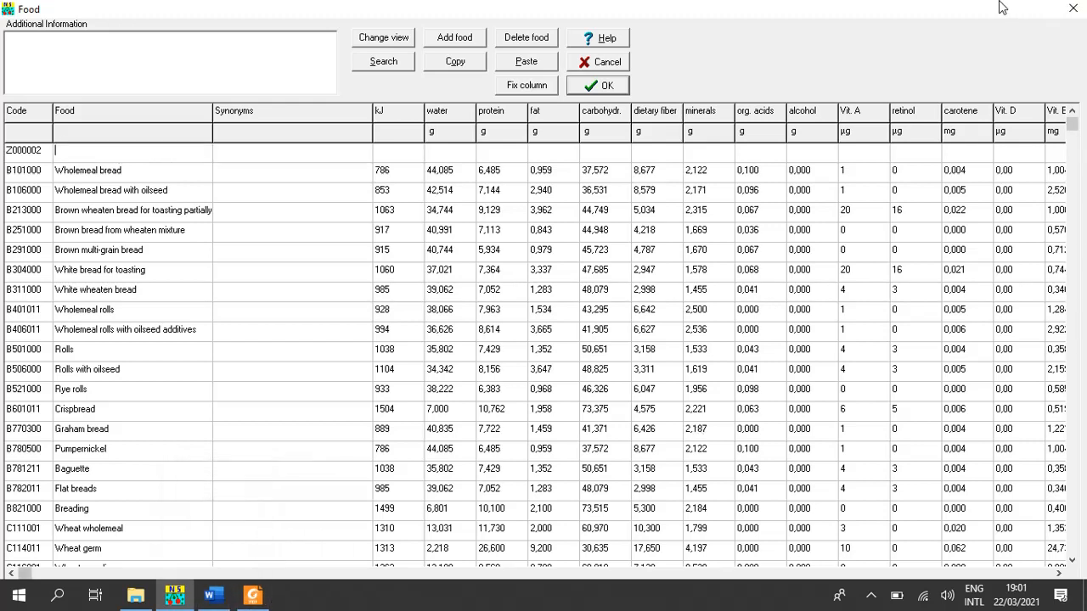
drag(1002, 7, 642, 38)
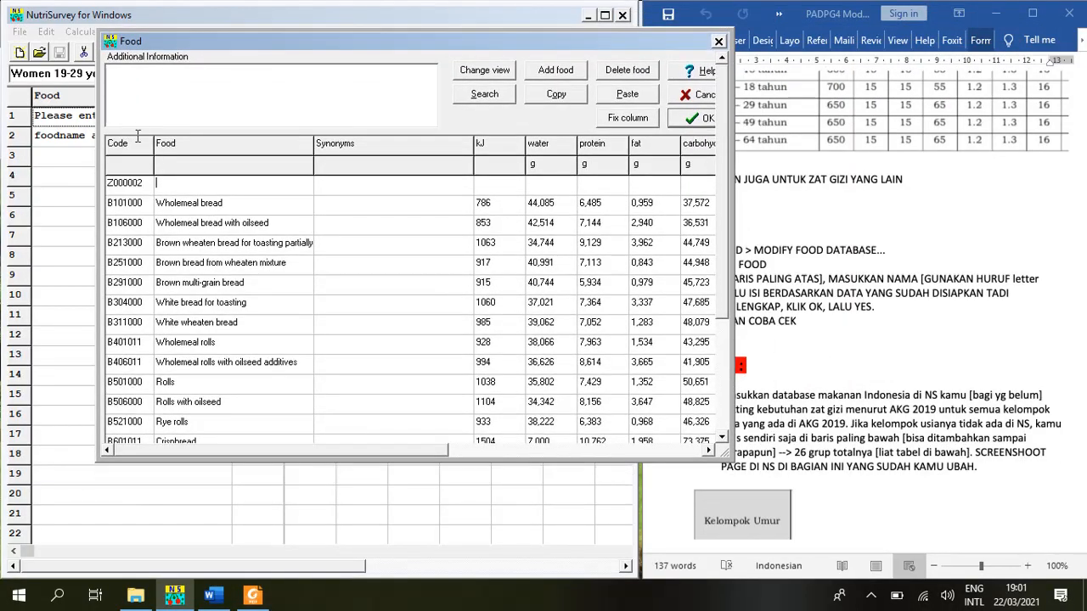
drag(622, 39, 540, 32)
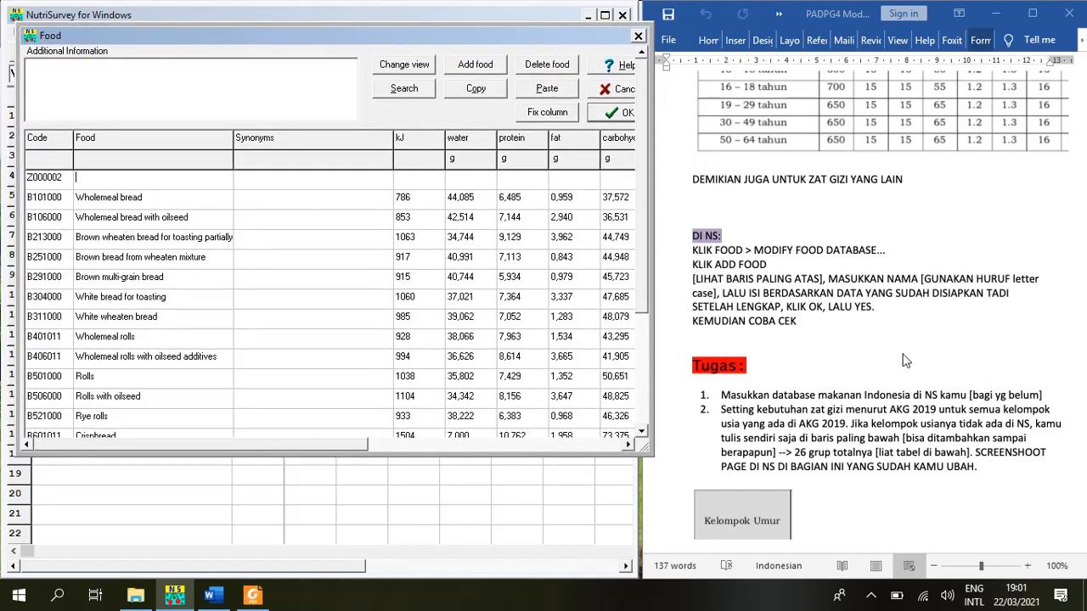
Step: Bring the module's product photo into view and name the new food "mie sedap instan korea spicy chicken"
scroll(893, 287, up, 2)
scroll(891, 287, up, 20)
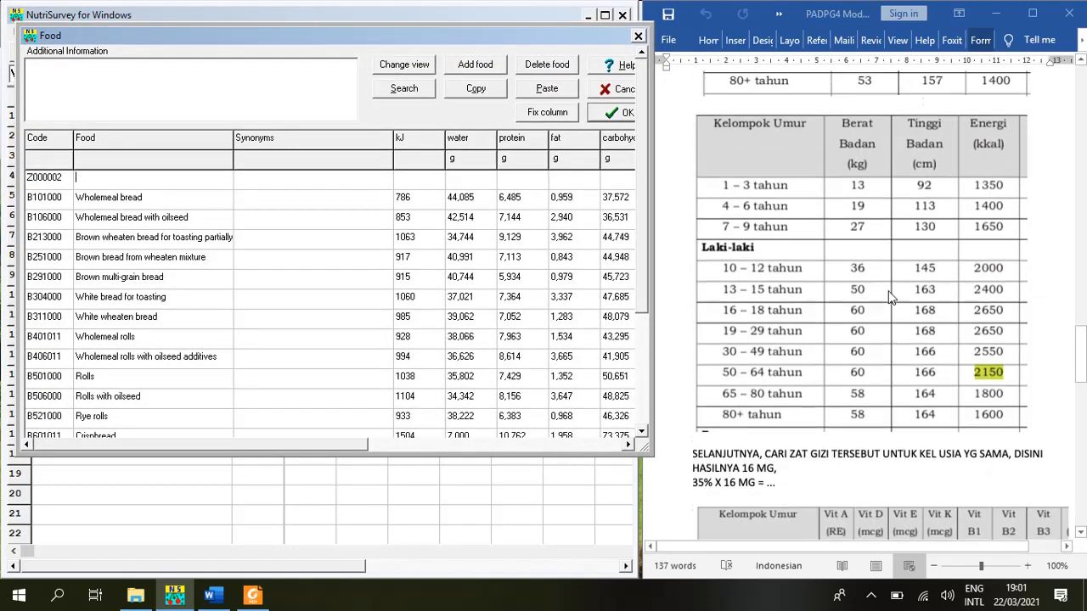
scroll(889, 290, up, 8)
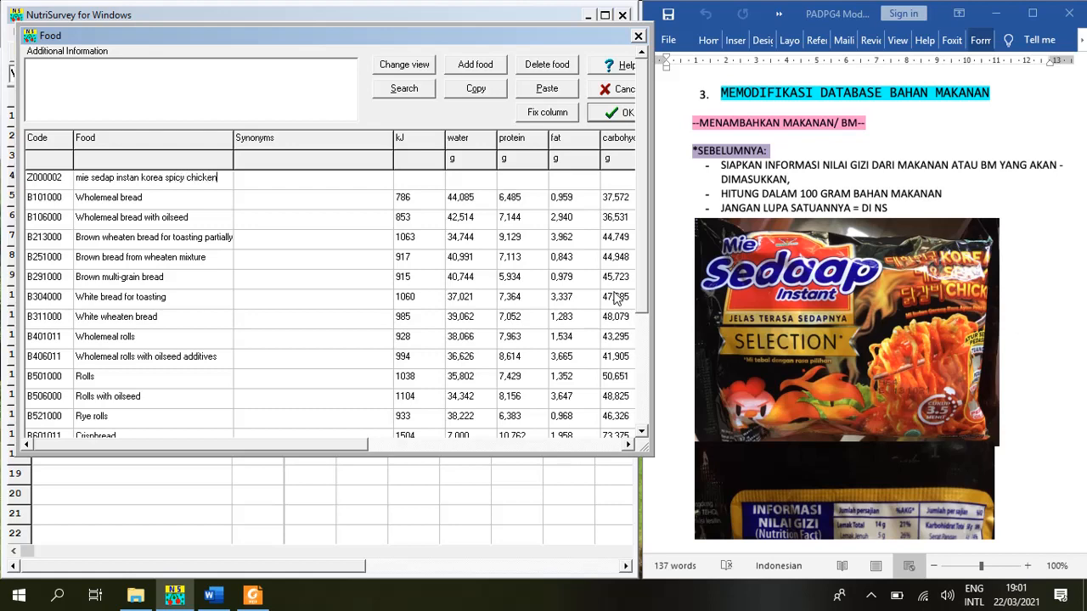
Step: Select the new food's kJ cell, show the module's listed nutrient values, and open Calculator over the food table
click(417, 182)
scroll(849, 232, down, 6)
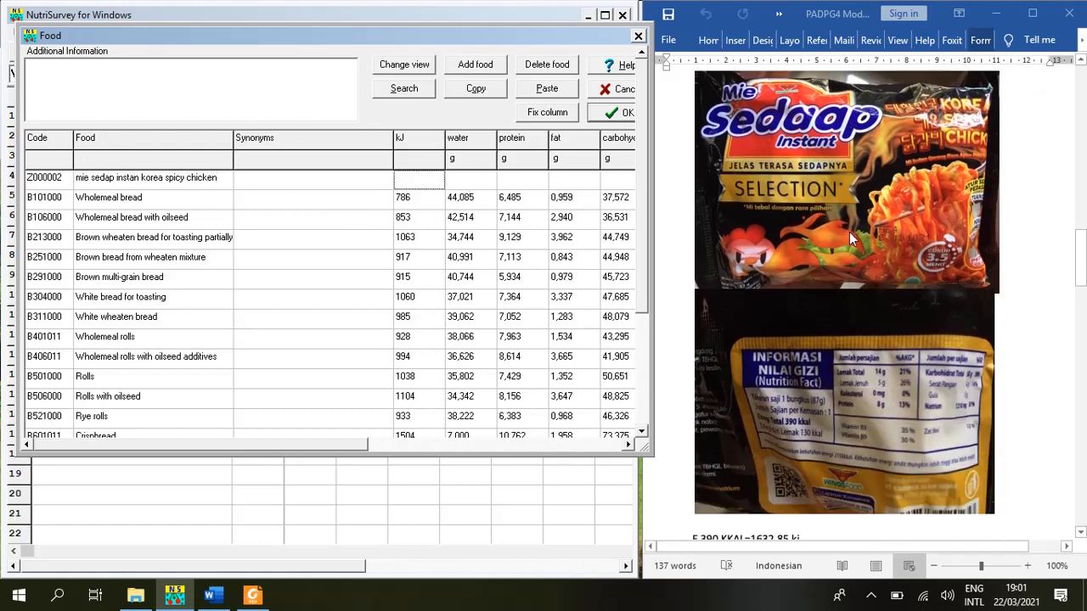
scroll(849, 232, down, 3)
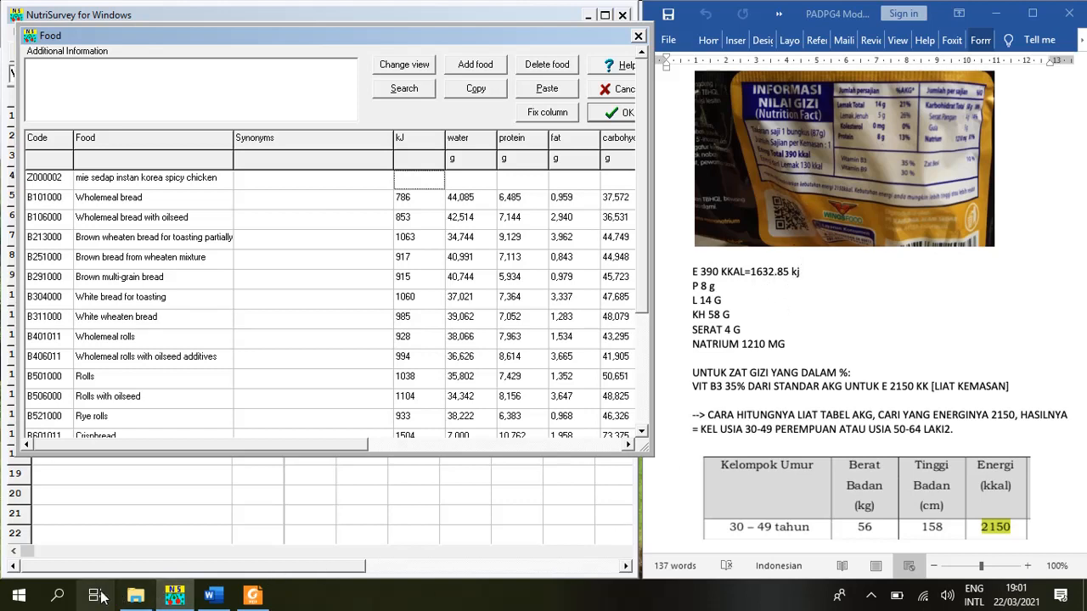
click(59, 596)
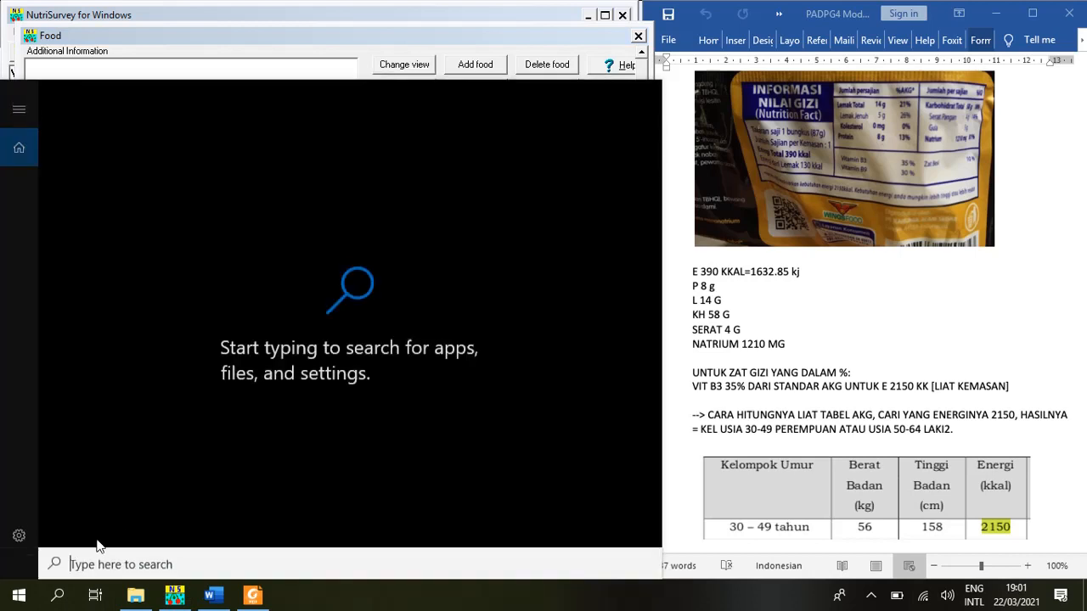
text(calc)
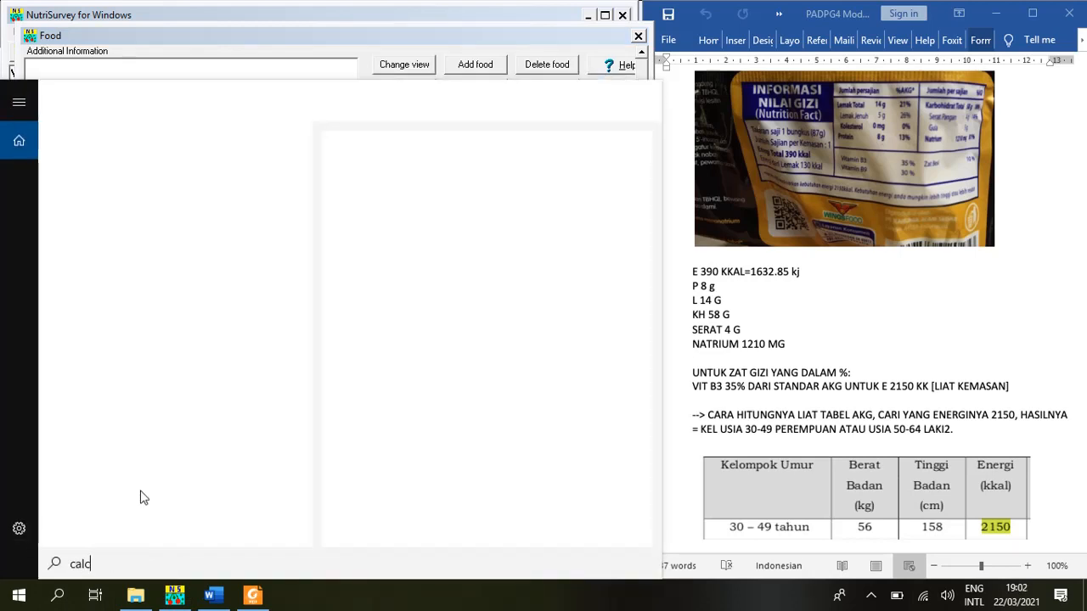
click(168, 170)
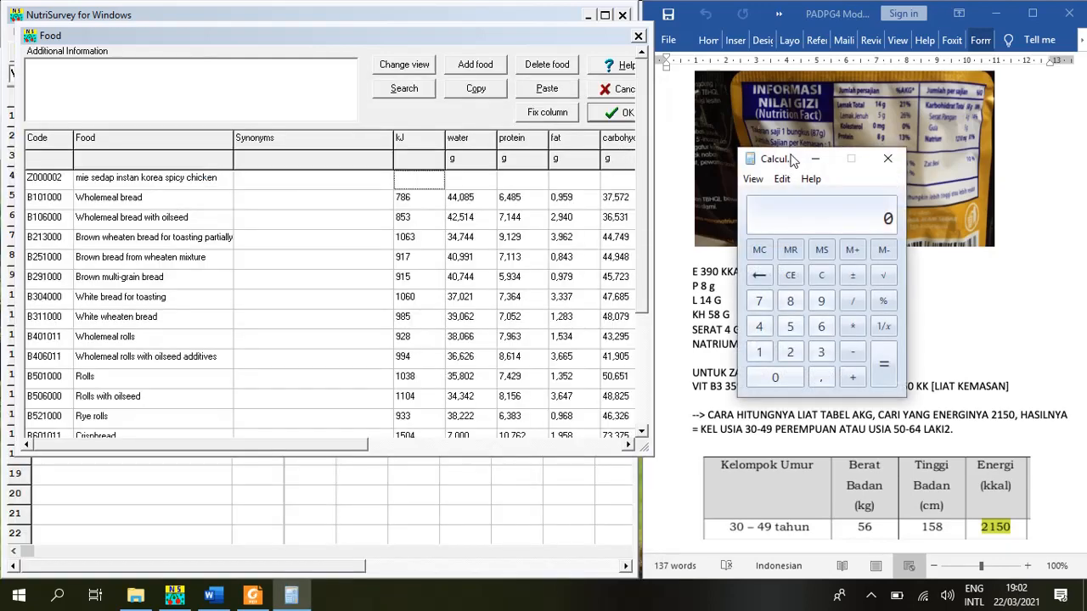
drag(791, 160, 387, 160)
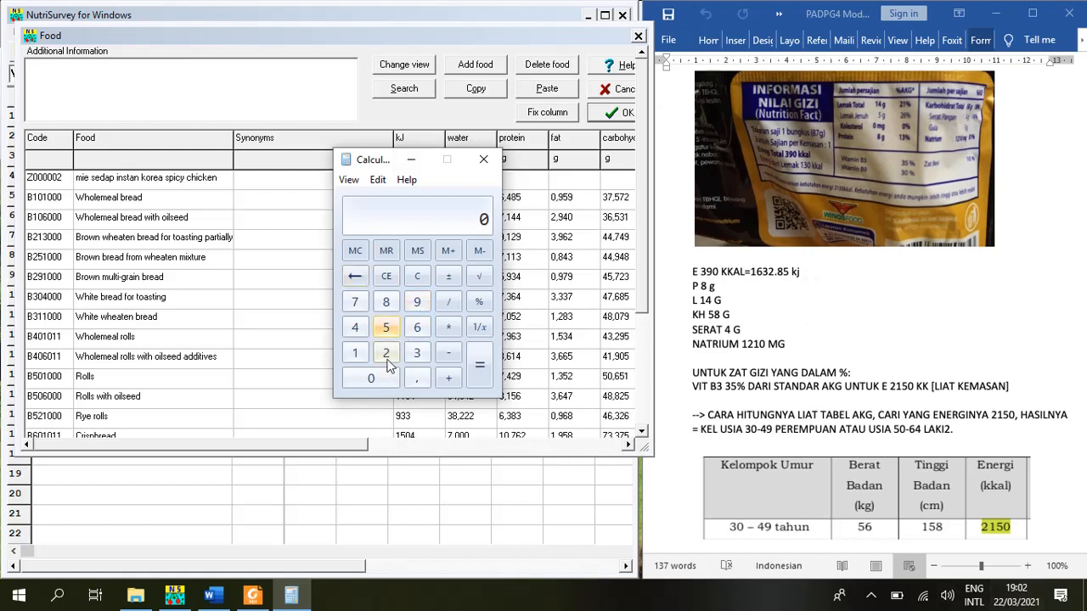
click(357, 352)
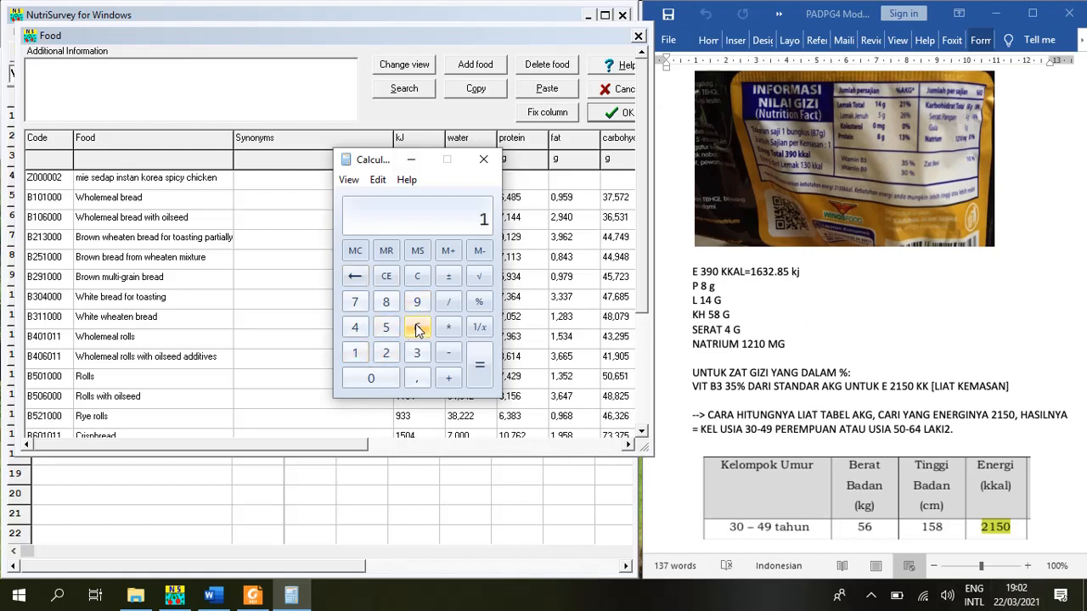
click(417, 329)
click(416, 353)
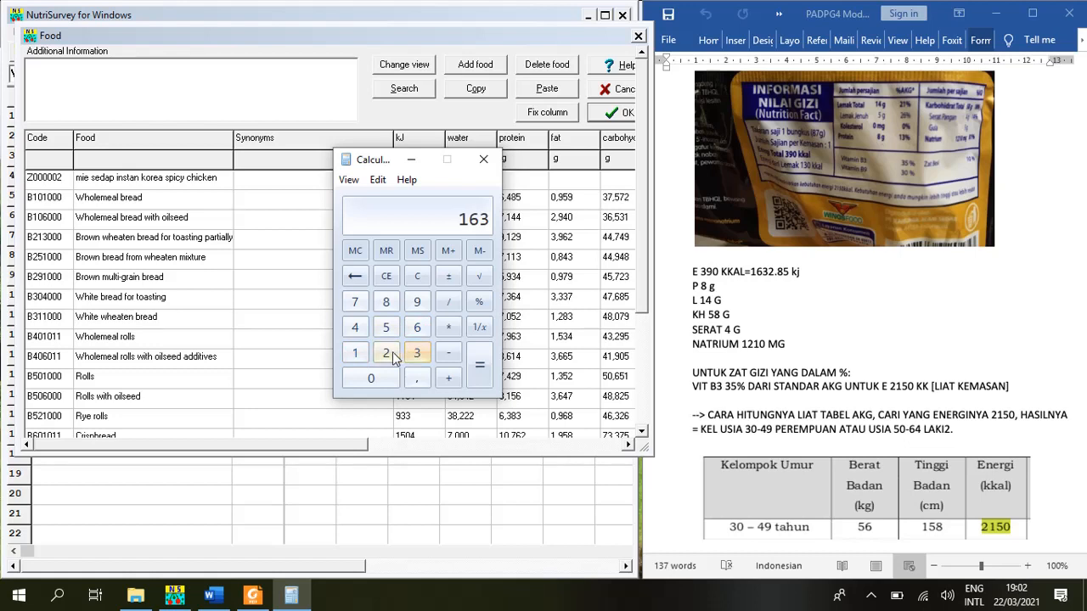
click(386, 353)
click(419, 381)
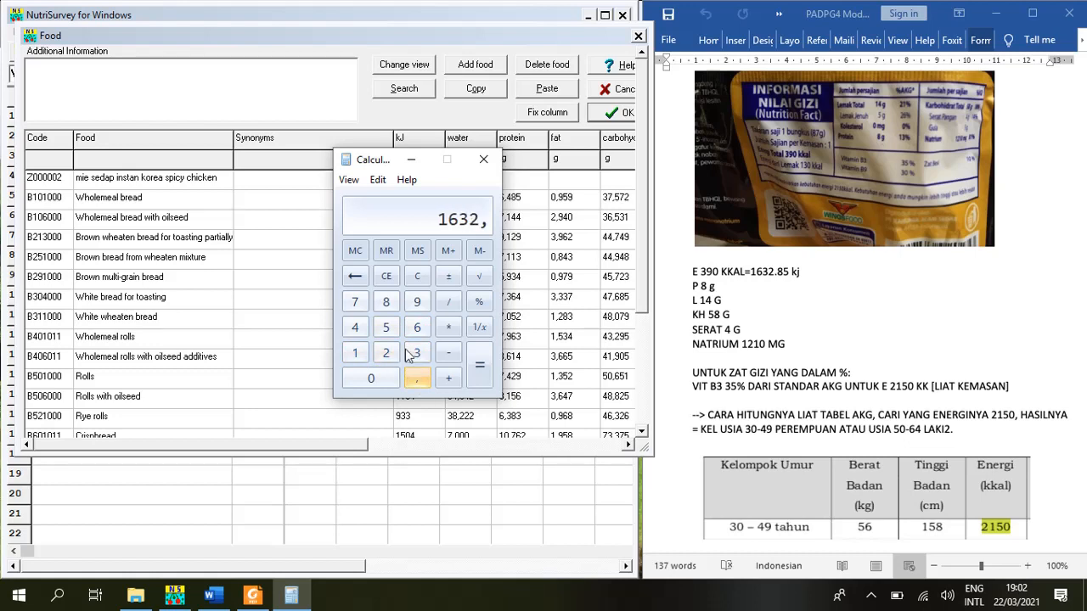
click(386, 302)
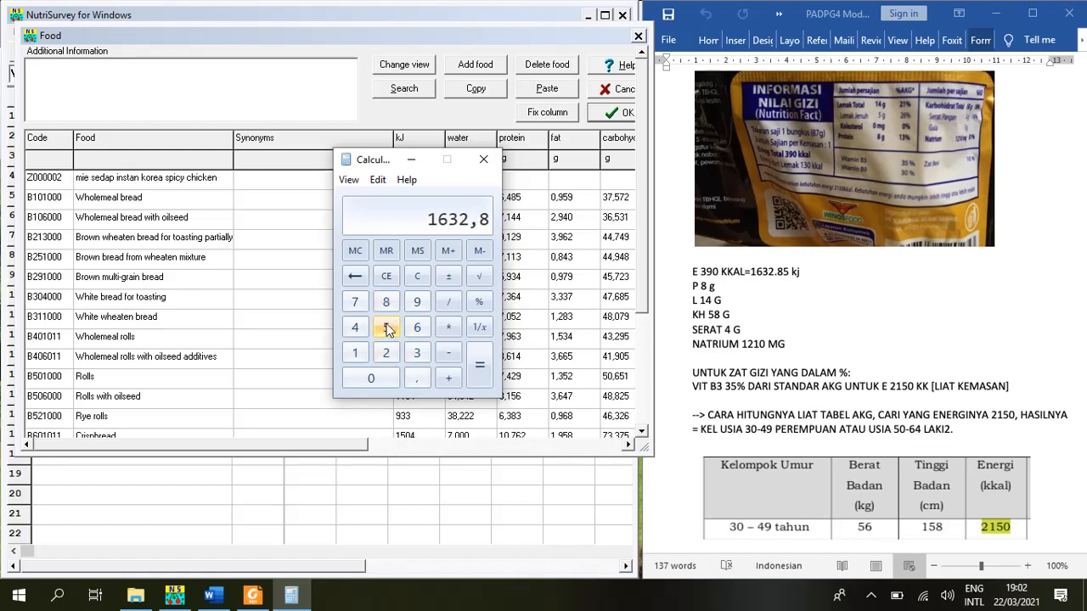
click(388, 329)
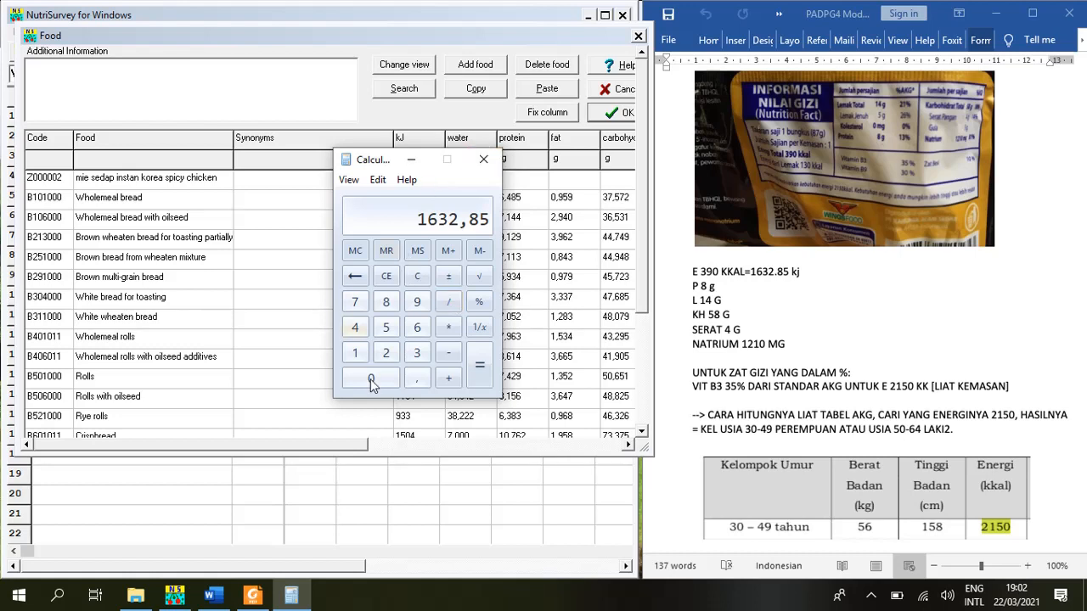
click(422, 280)
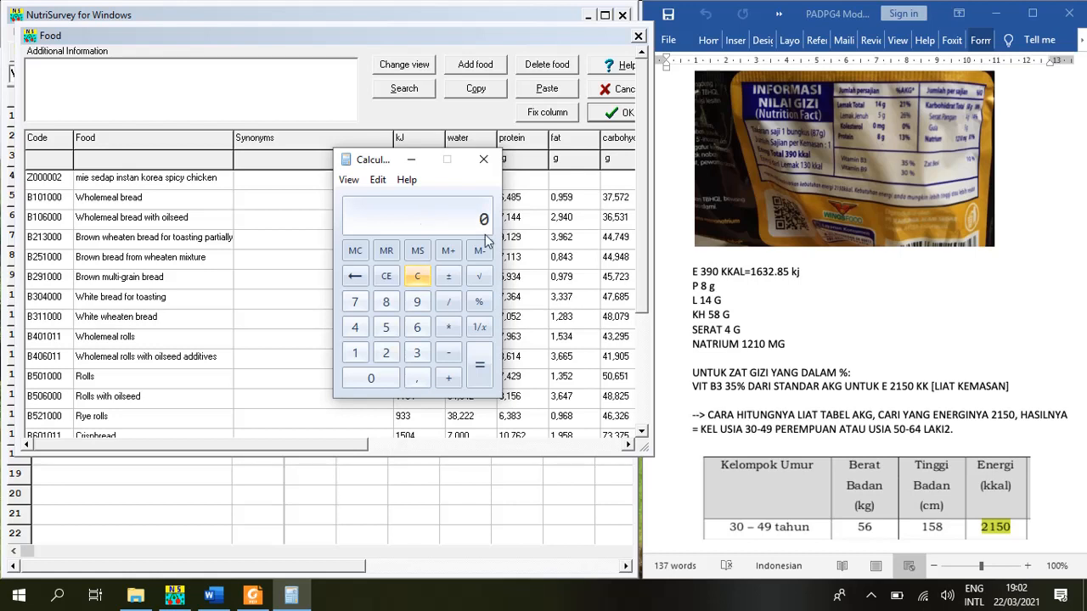
Step: Calculate the energy per 100 g from the 87 g serving as 100 / 87 * 1632,85
click(355, 351)
click(371, 377)
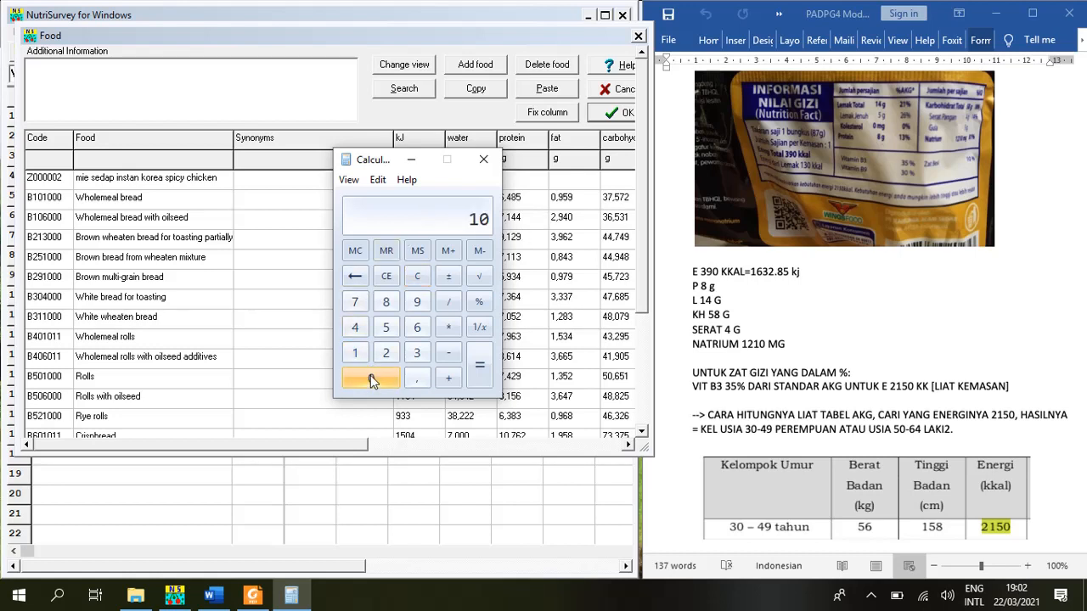
click(371, 376)
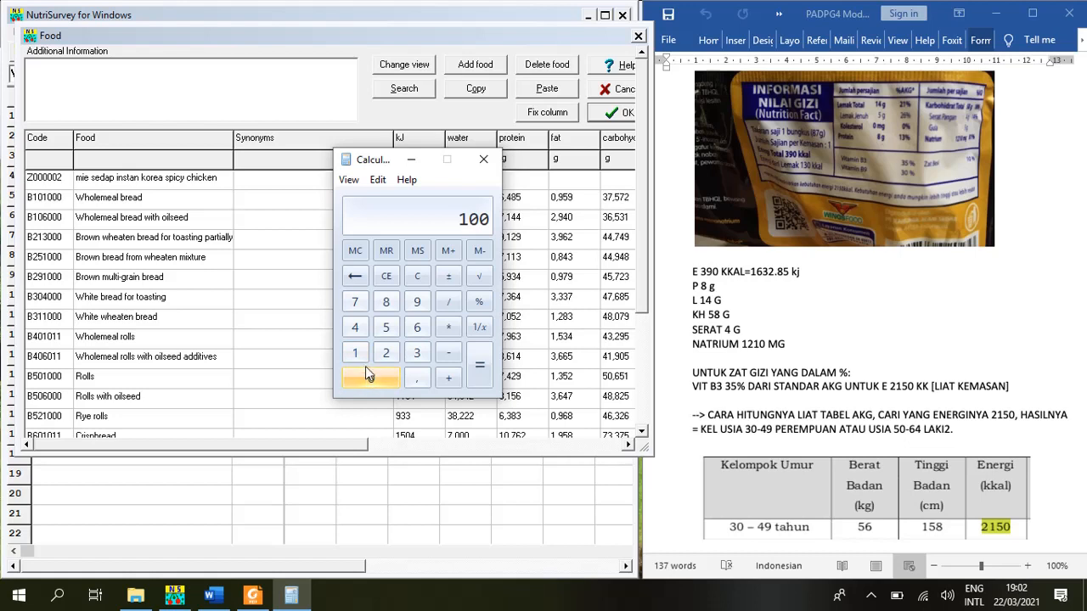
click(450, 304)
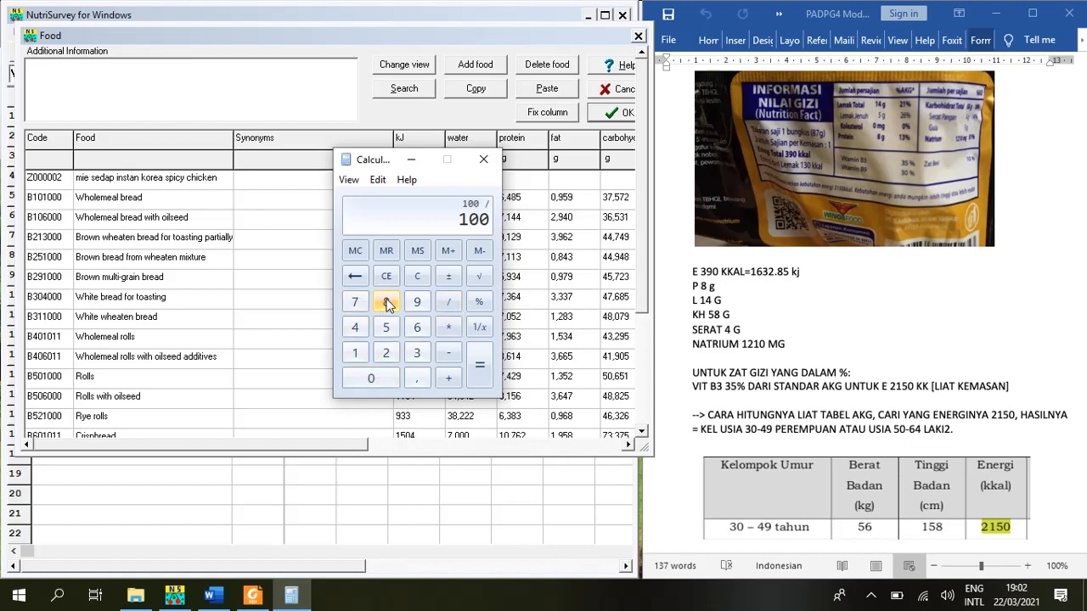
click(387, 304)
click(355, 302)
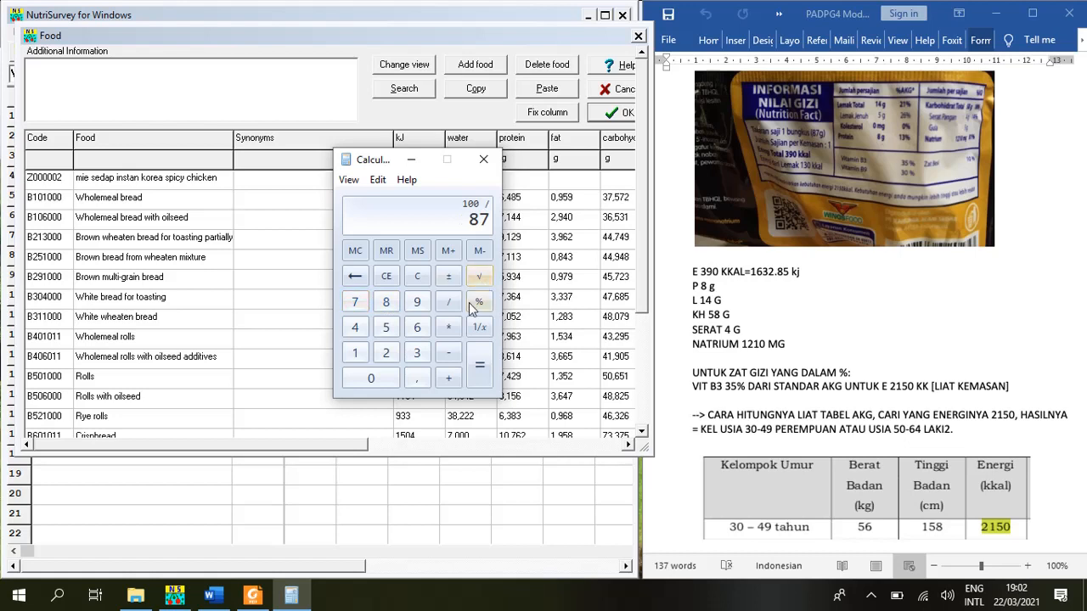
click(449, 327)
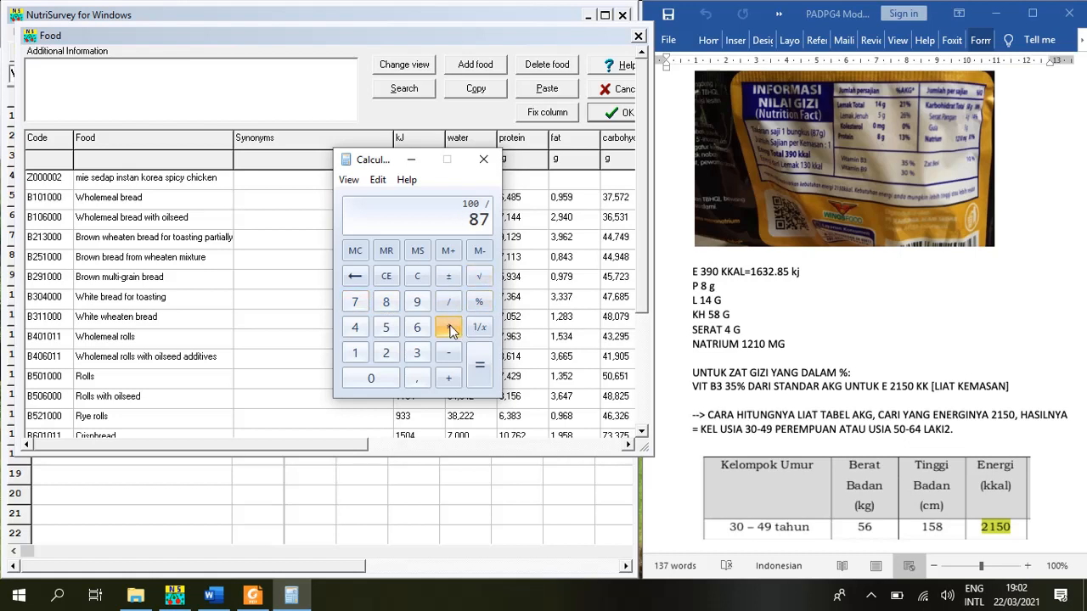
click(357, 353)
click(416, 331)
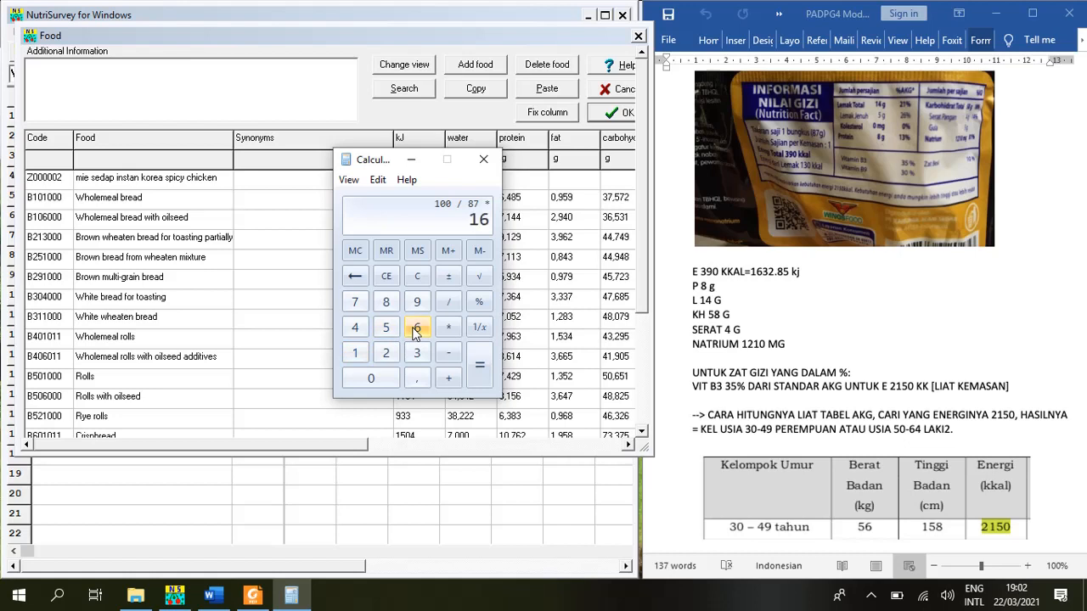
click(417, 353)
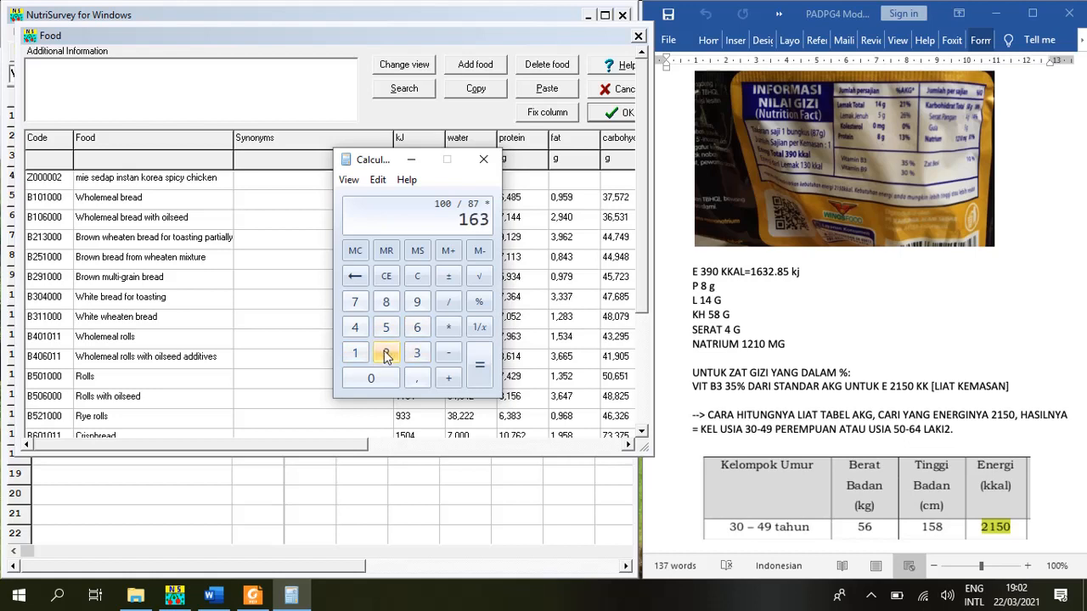
click(386, 354)
click(417, 379)
click(386, 302)
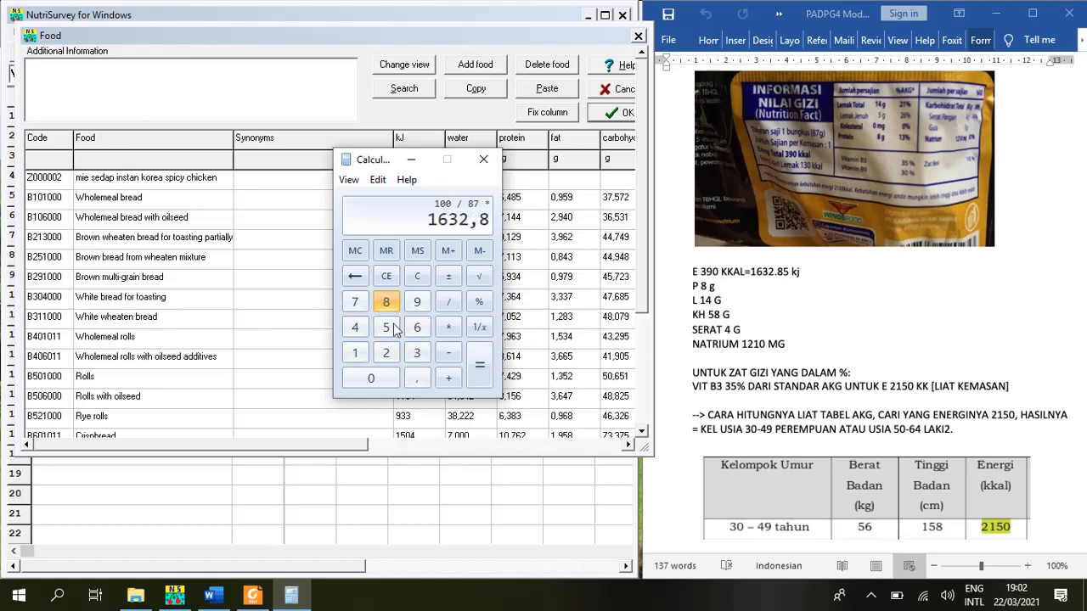
click(388, 329)
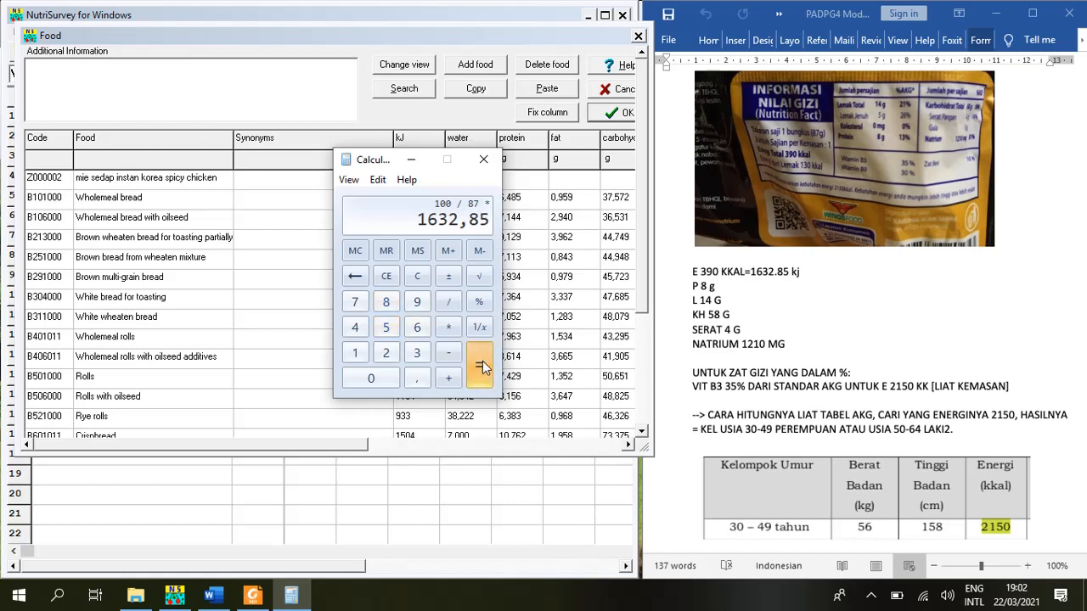
click(481, 365)
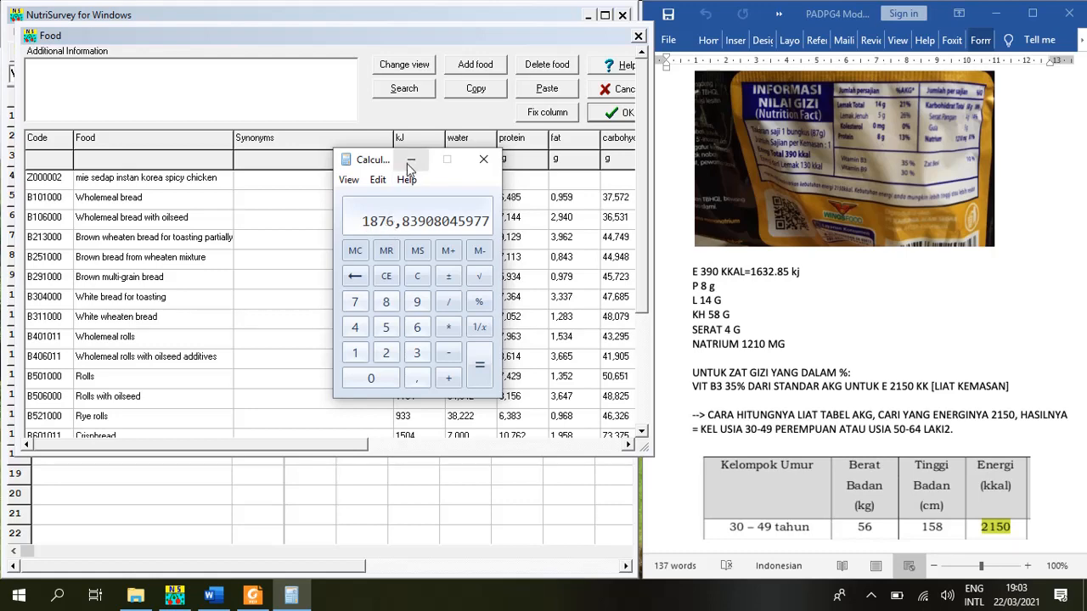
Step: Move Calculator off the food table and enter 1876,84 as the new food's kJ value
drag(398, 156, 790, 121)
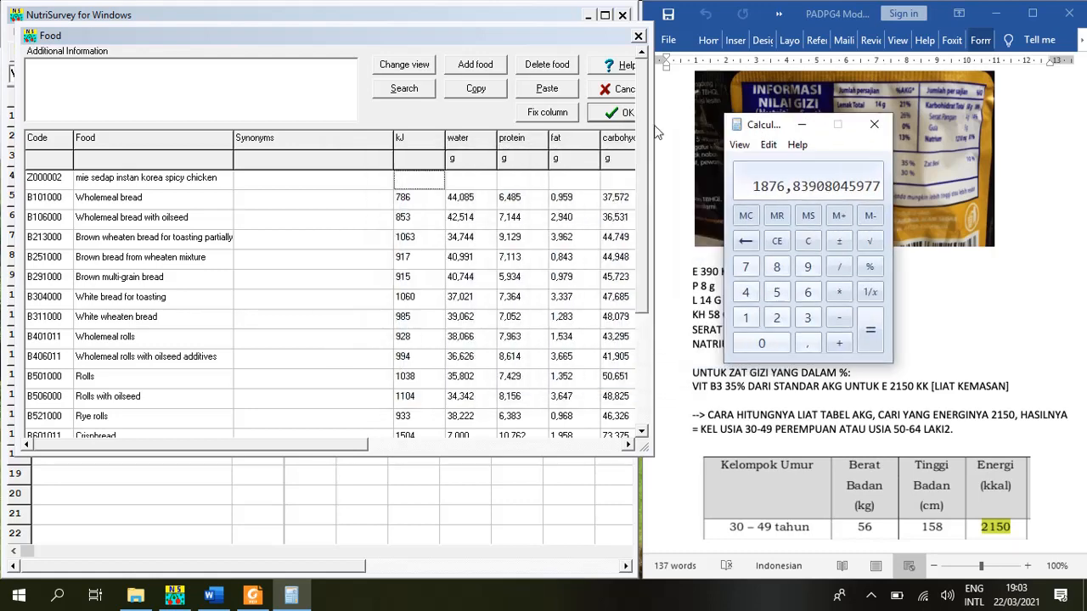
click(424, 183)
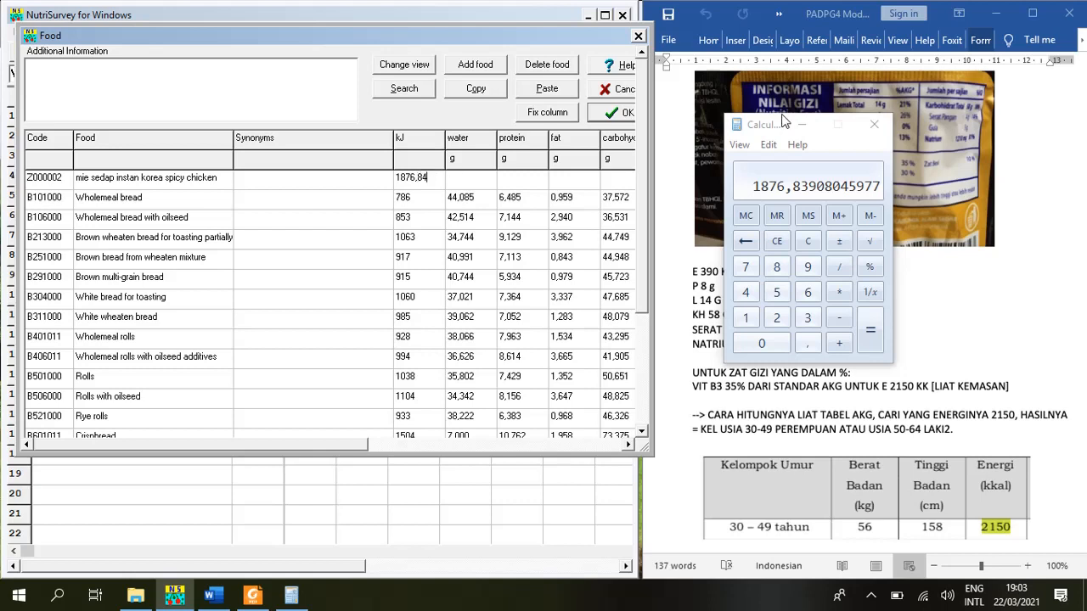
drag(760, 132, 872, 170)
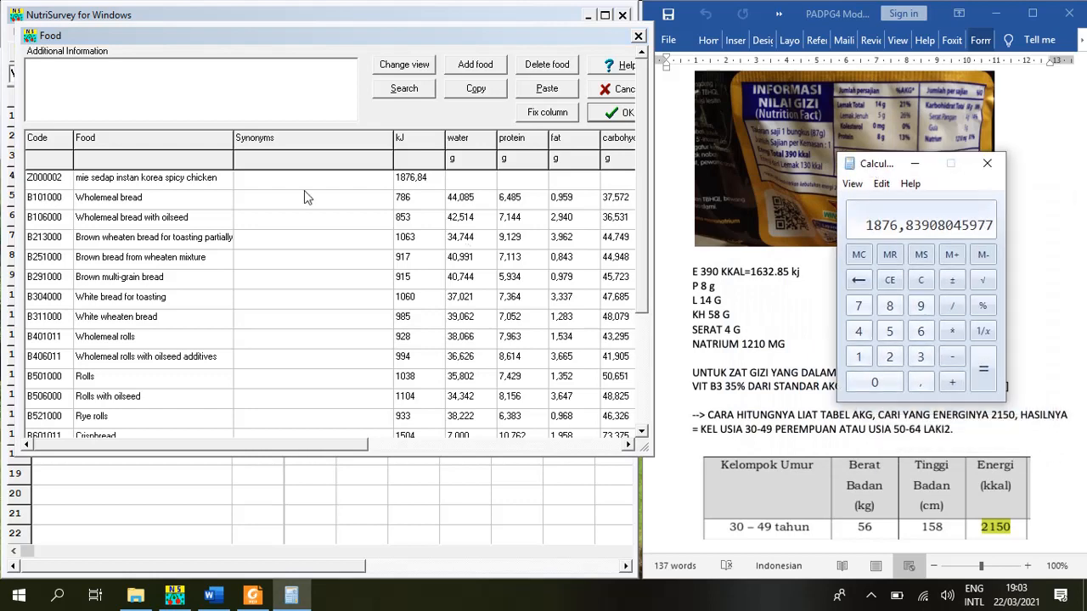
click(462, 181)
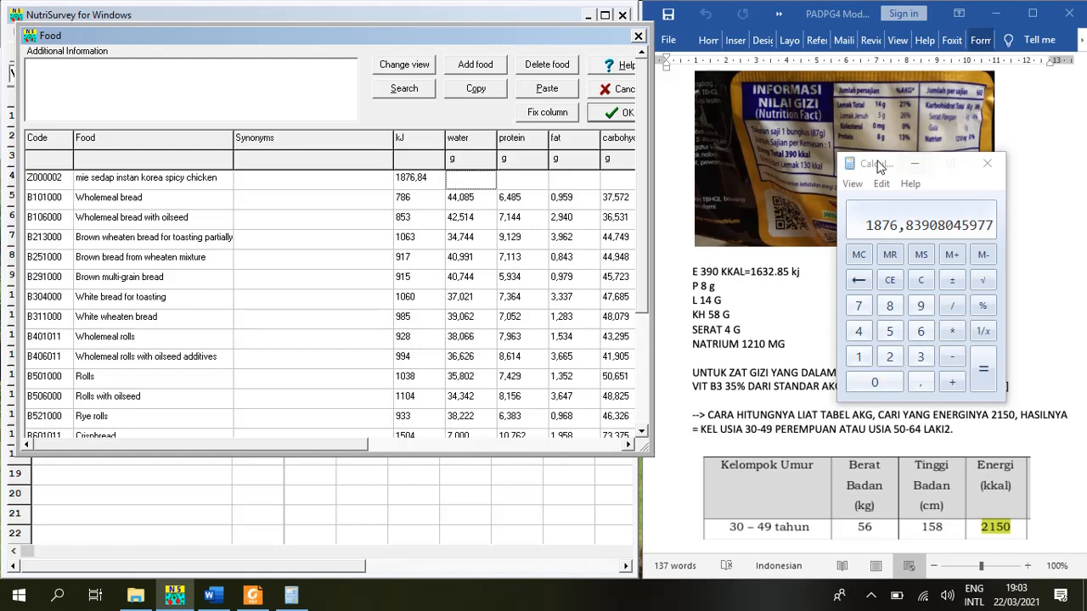
Step: Place Calculator below the new food's row and calculate the protein per 100 g as 100 / 87 * 8
drag(878, 161, 446, 306)
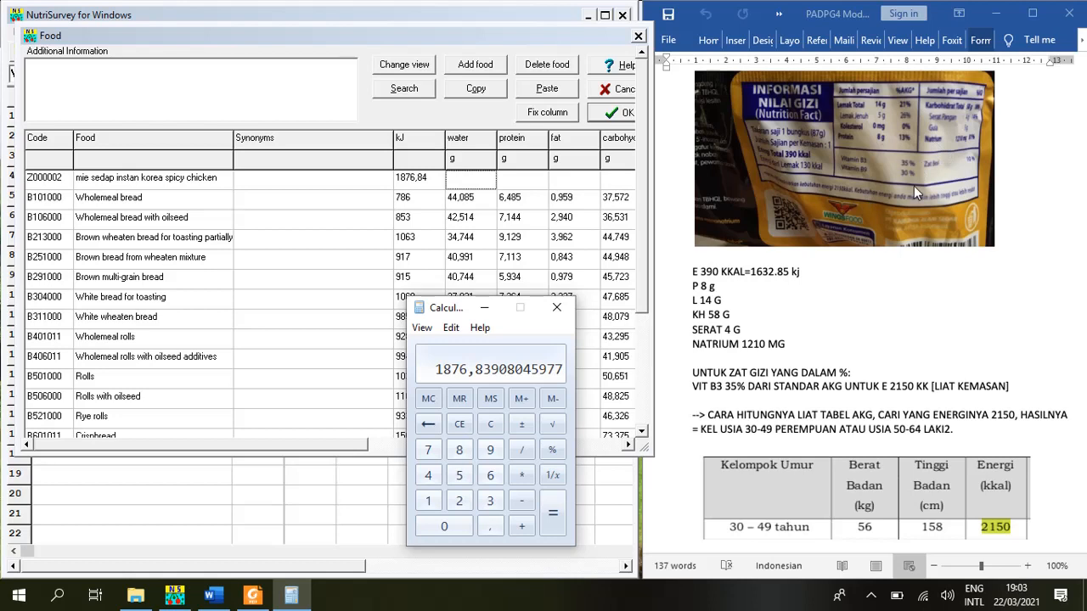
scroll(914, 186, up, 1)
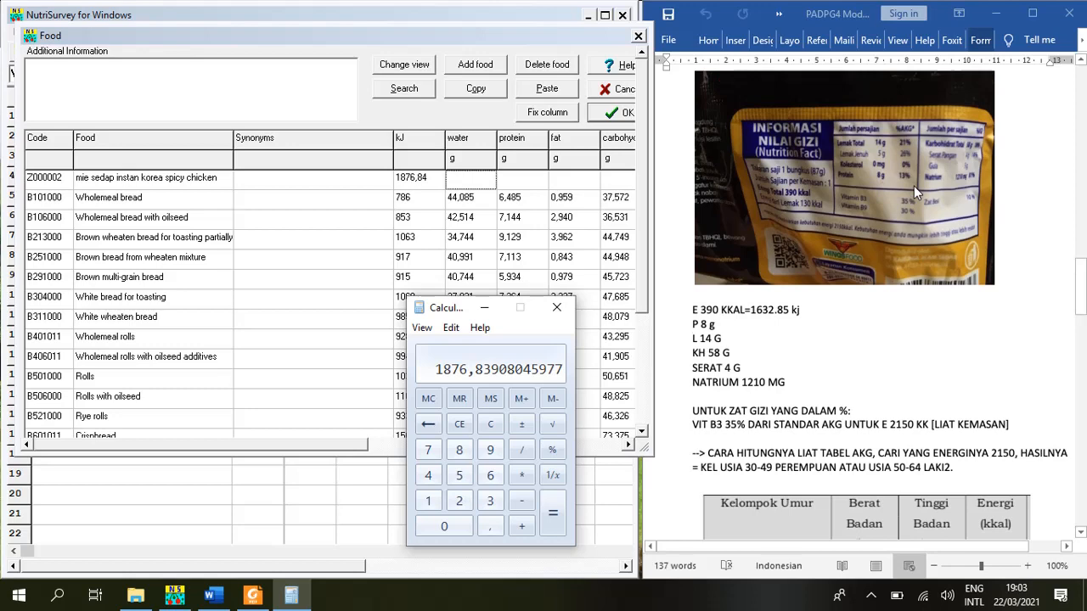
scroll(914, 186, down, 1)
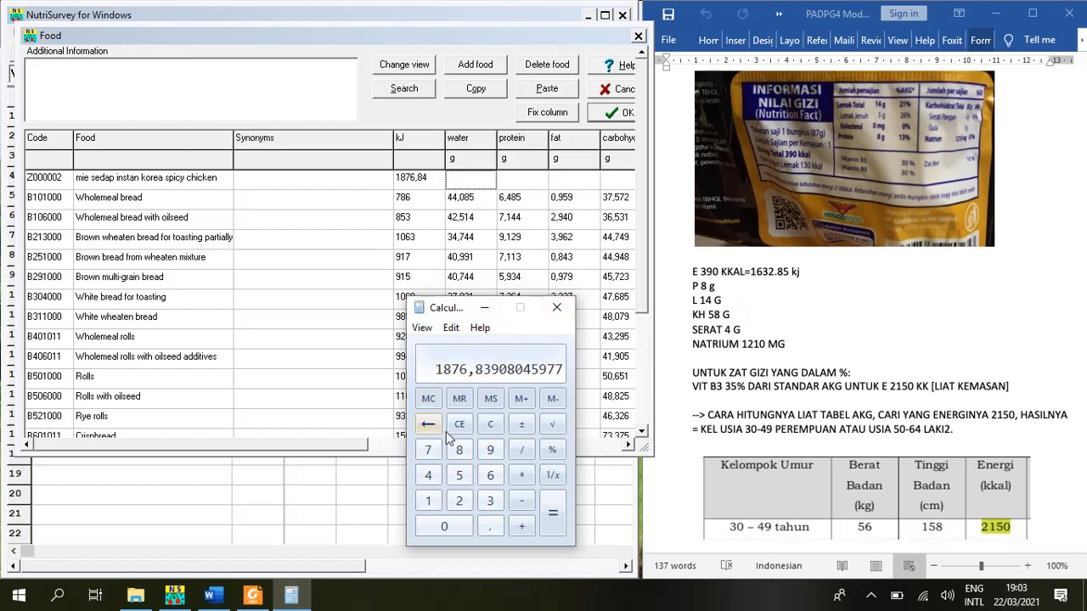
click(491, 424)
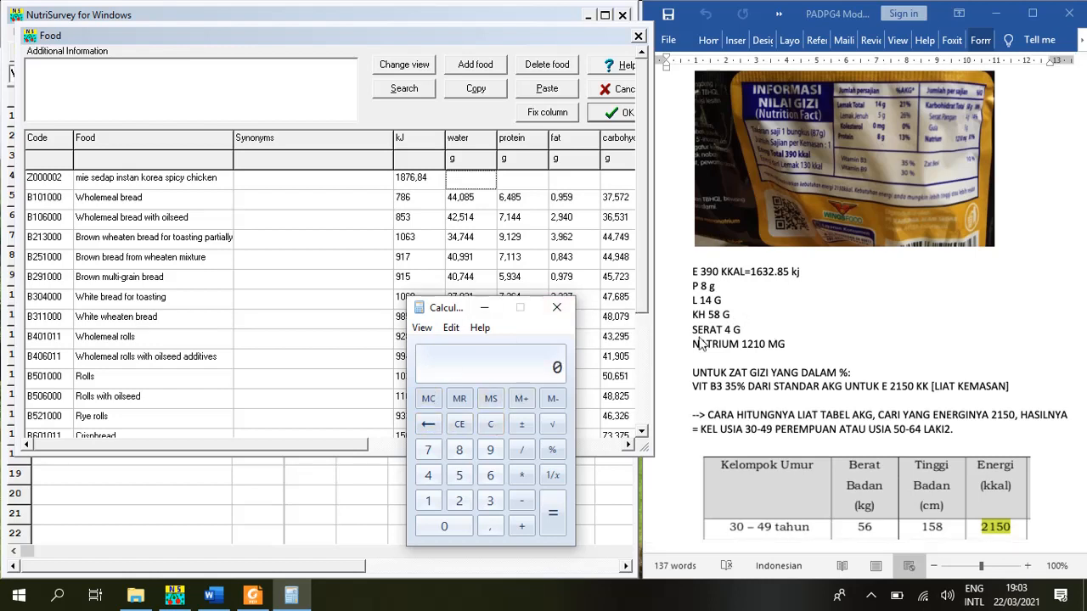
click(428, 503)
click(442, 521)
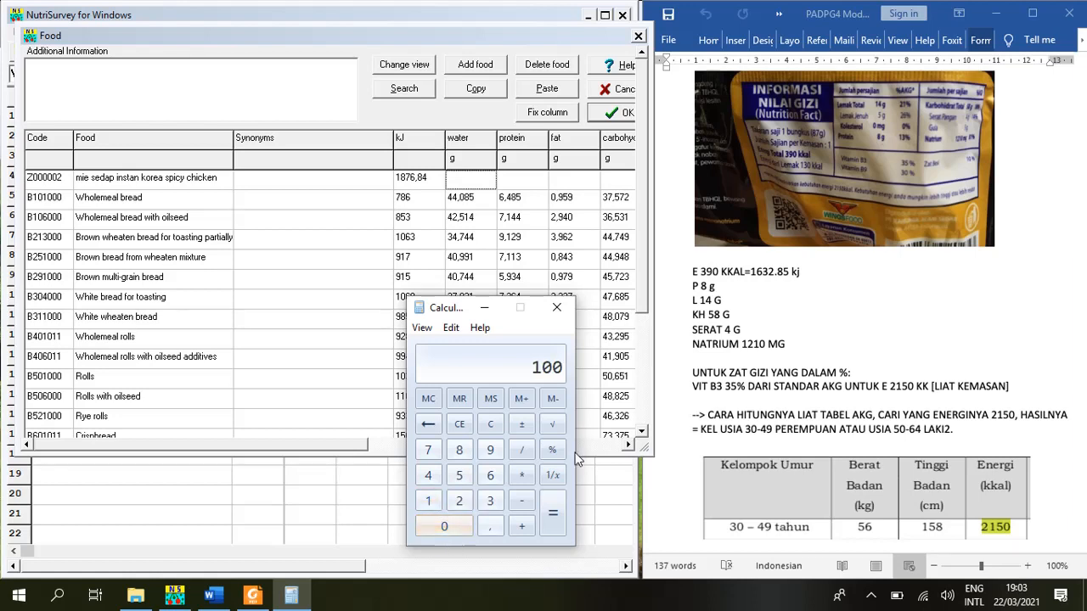
click(521, 449)
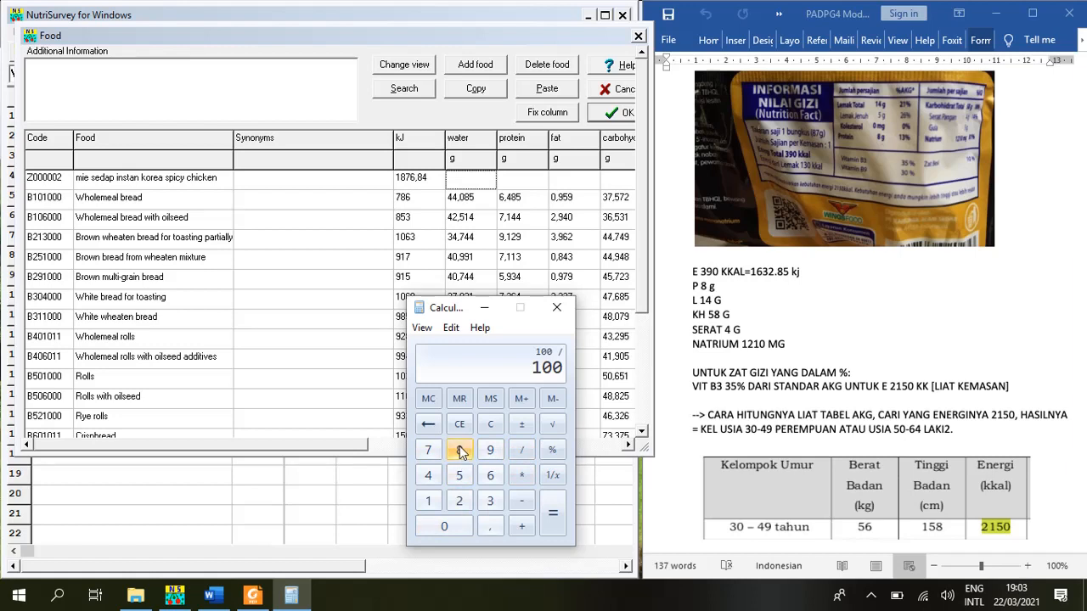
click(459, 450)
click(426, 451)
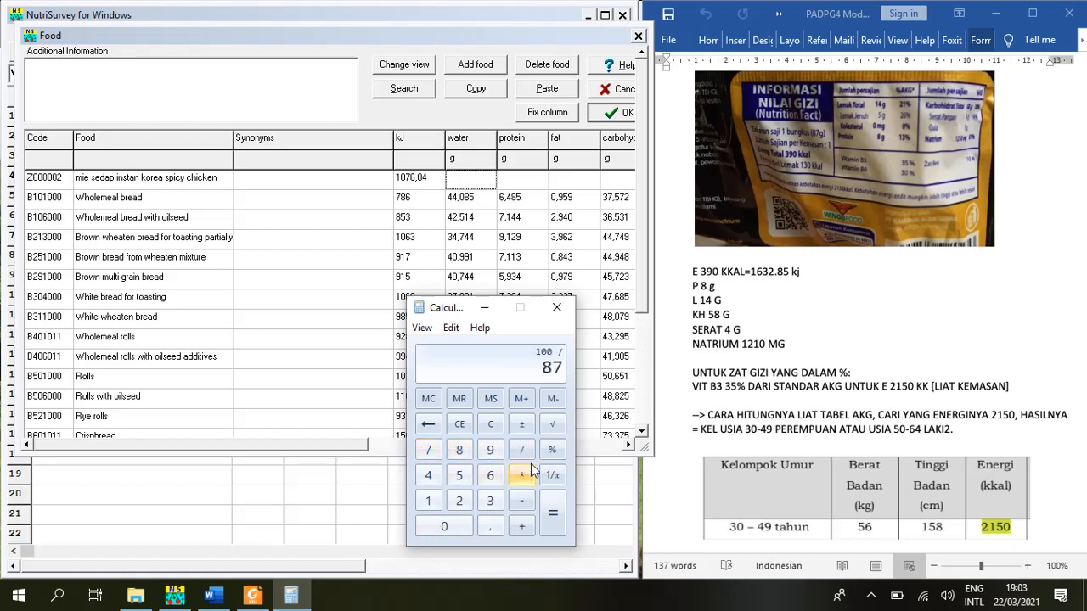
click(523, 476)
click(458, 450)
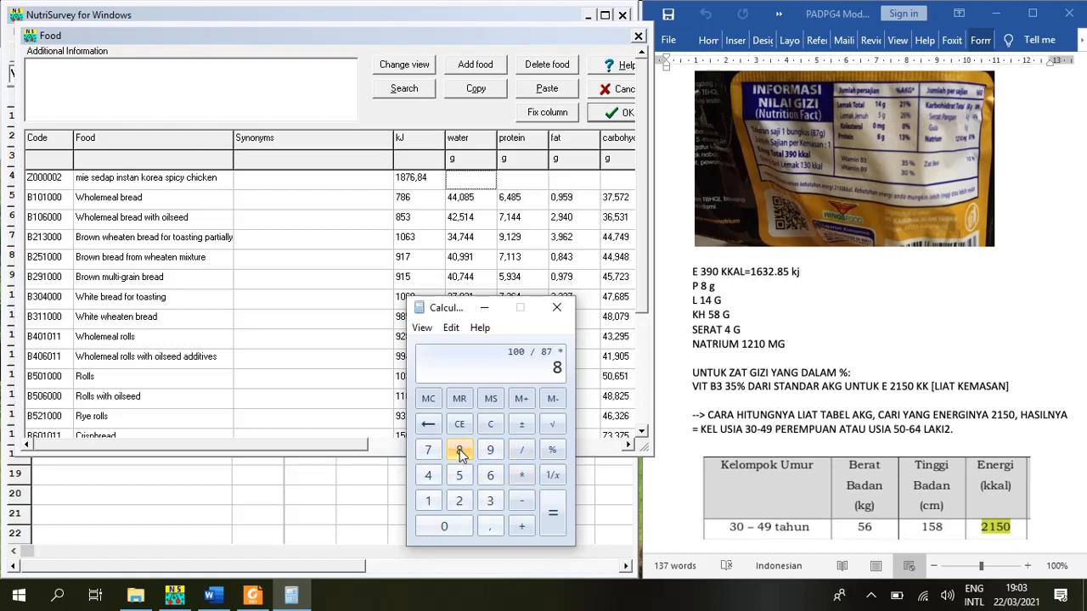
click(553, 516)
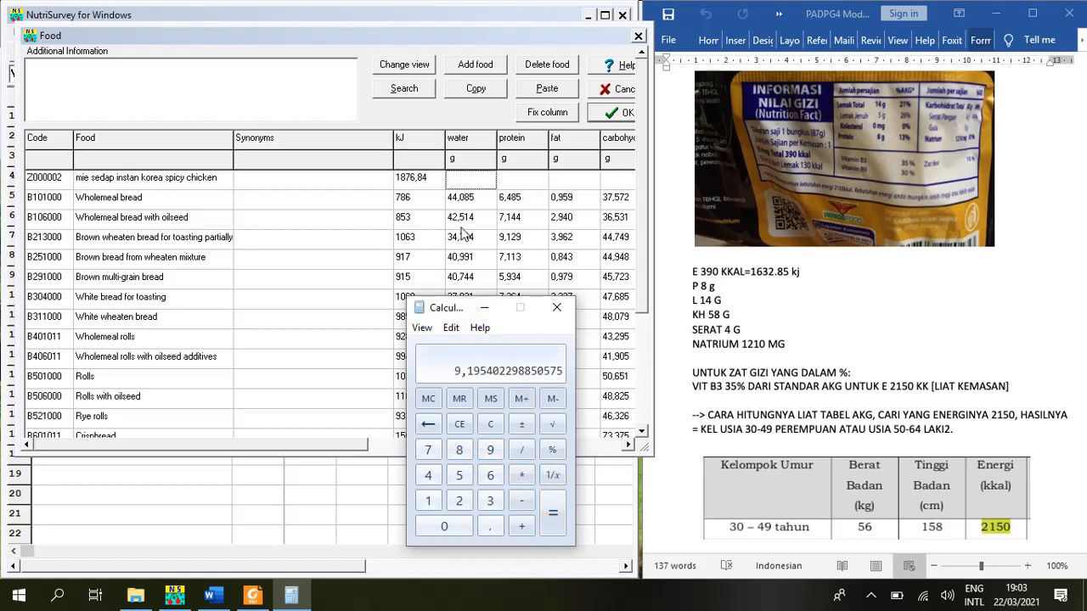
Step: Enter 9,2 as the new food's protein value and select its fat cell
click(513, 184)
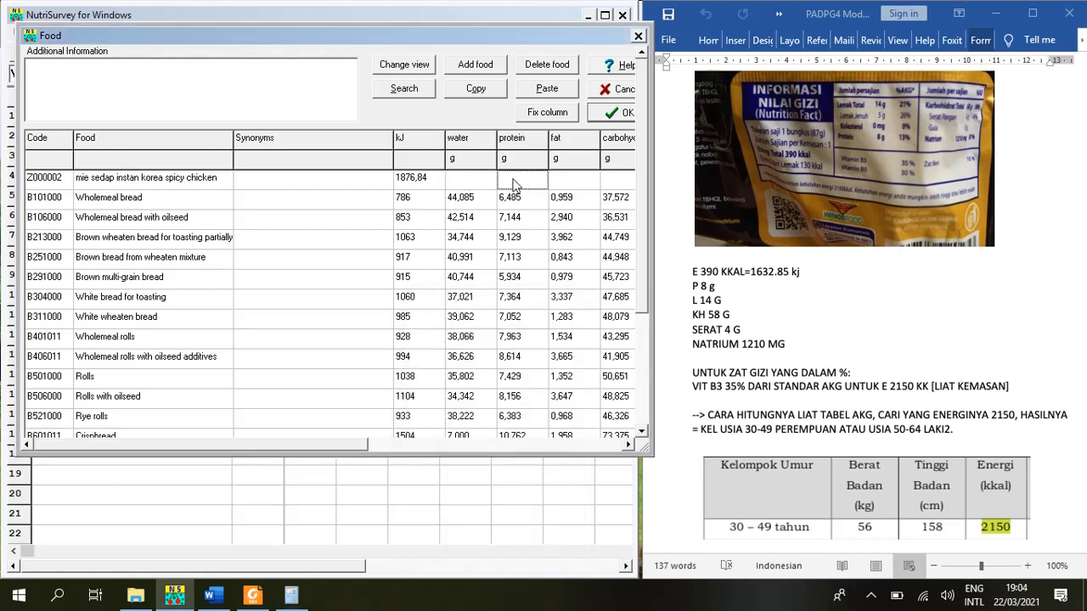
text(9,2)
click(580, 184)
drag(367, 444, 609, 460)
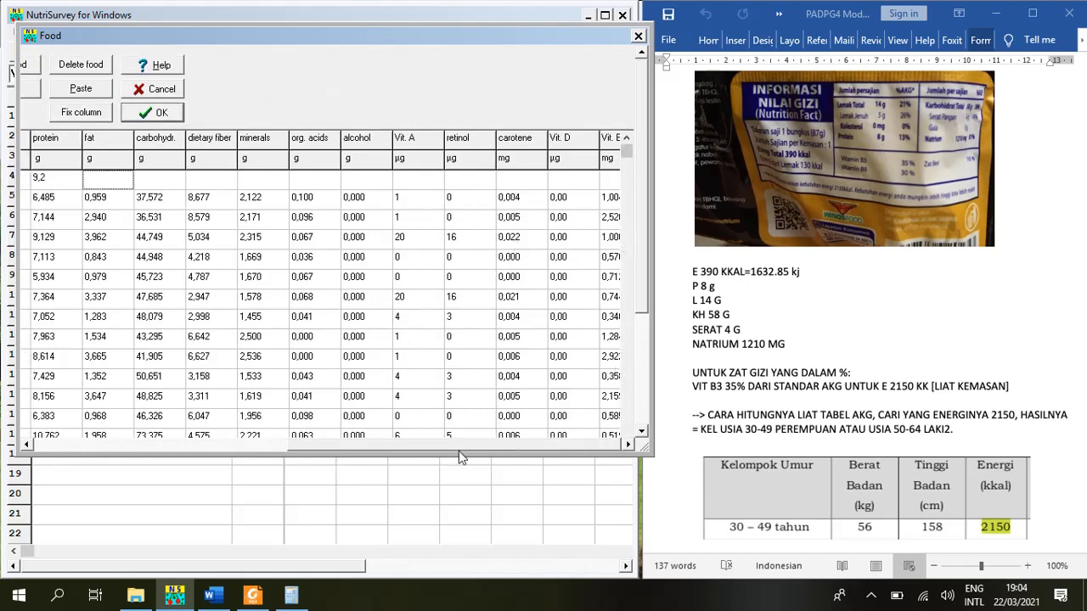
click(491, 218)
drag(475, 450, 60, 348)
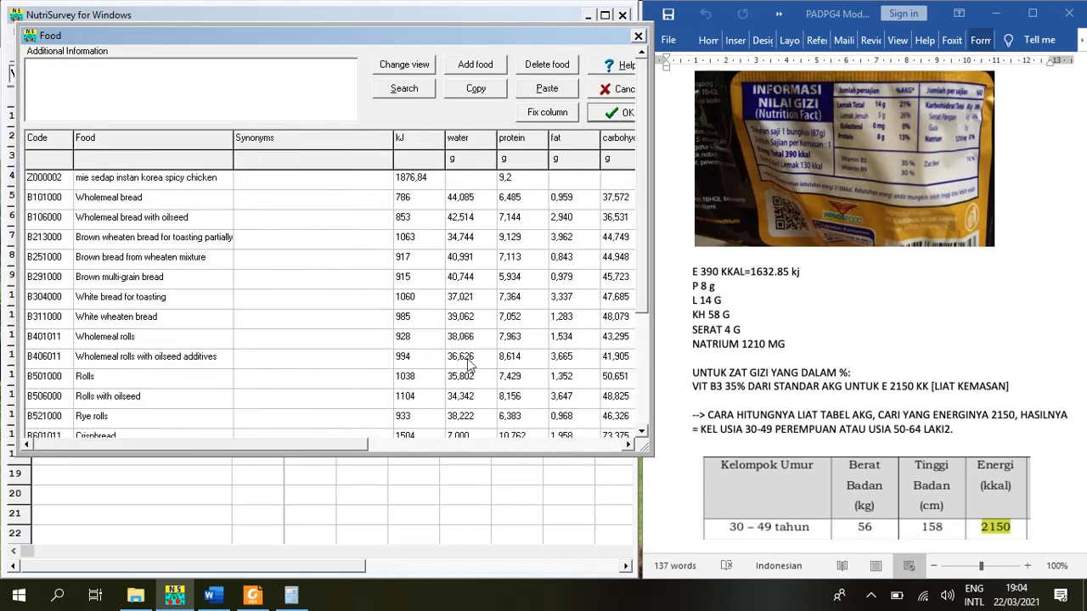
drag(403, 451, 482, 459)
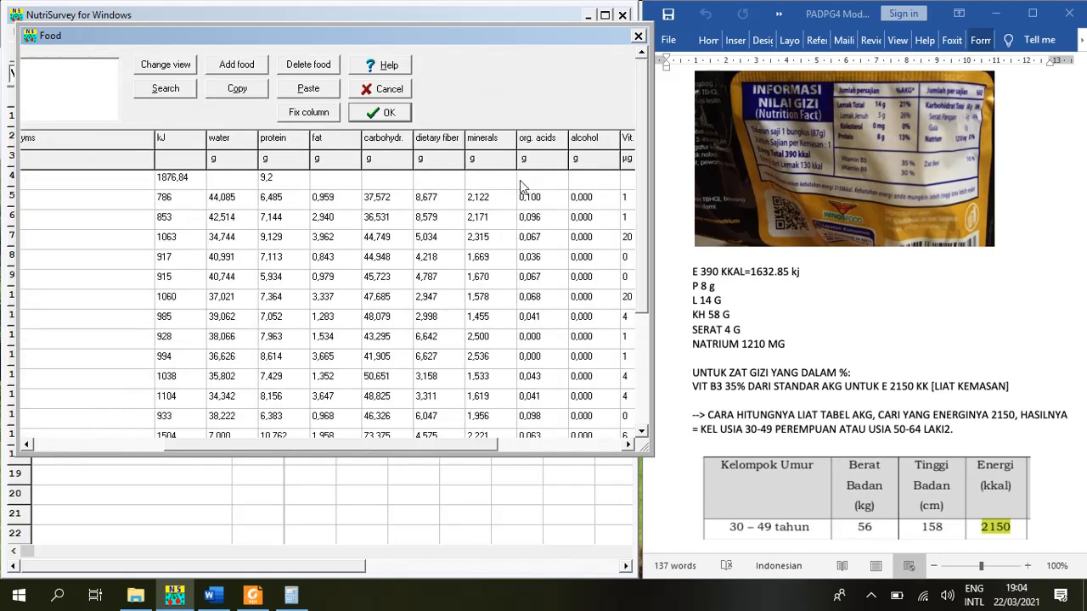
click(325, 184)
Step: Calculate the fat per 100 g from the 87 g serving as 100 / 87 * 14 in Calculator
click(291, 597)
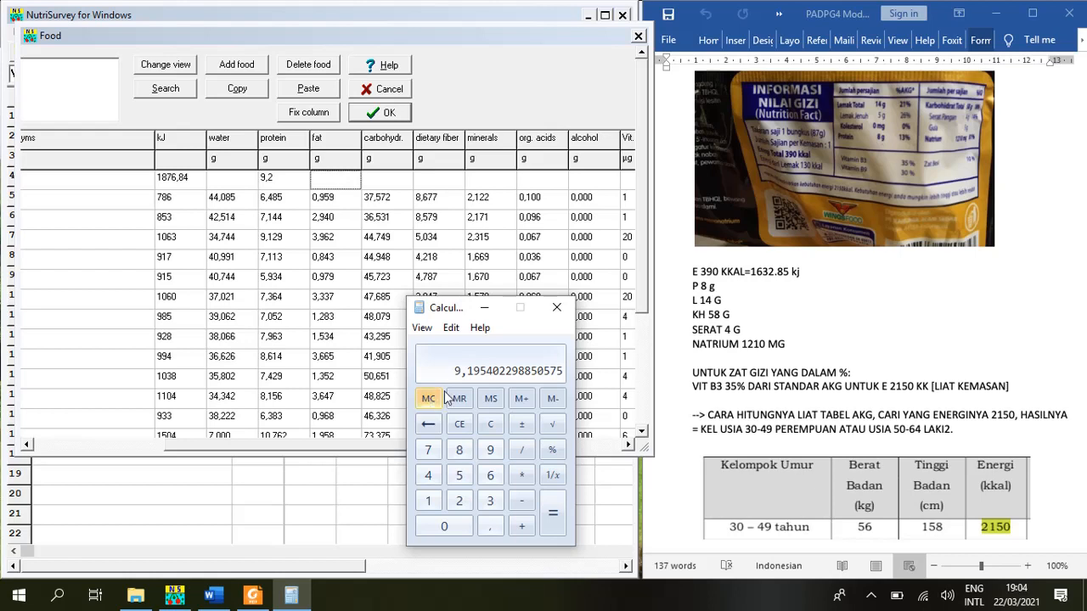
click(488, 424)
click(459, 449)
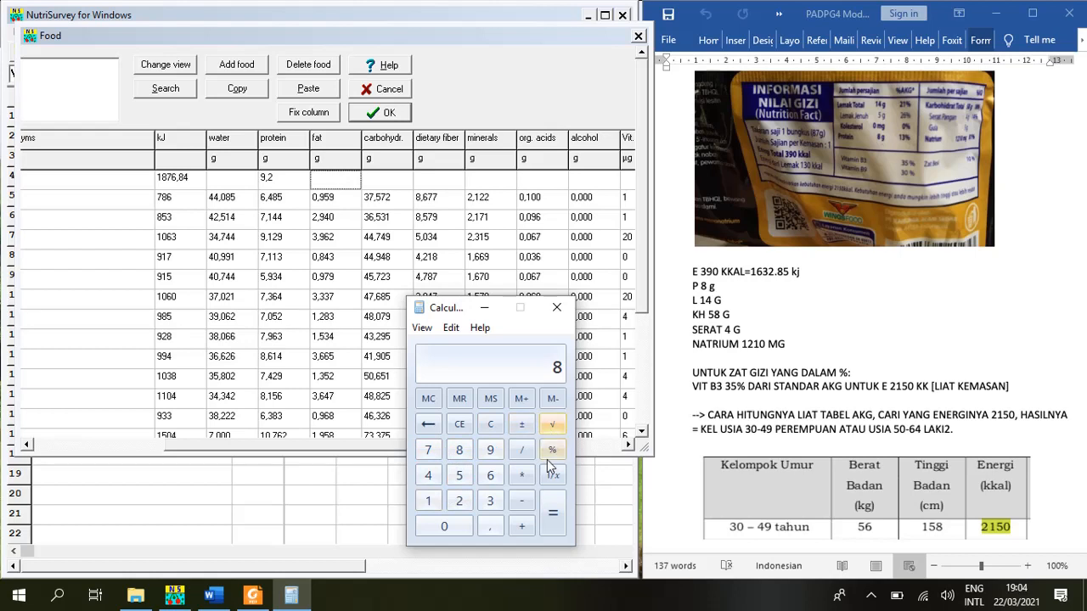
click(490, 424)
click(428, 501)
click(446, 525)
click(445, 525)
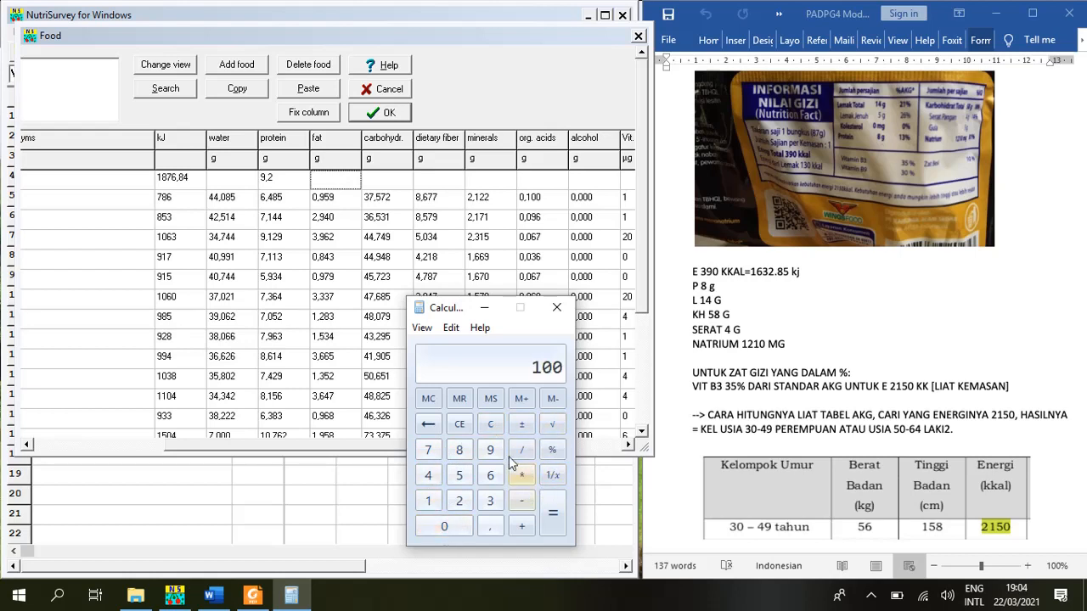
click(528, 452)
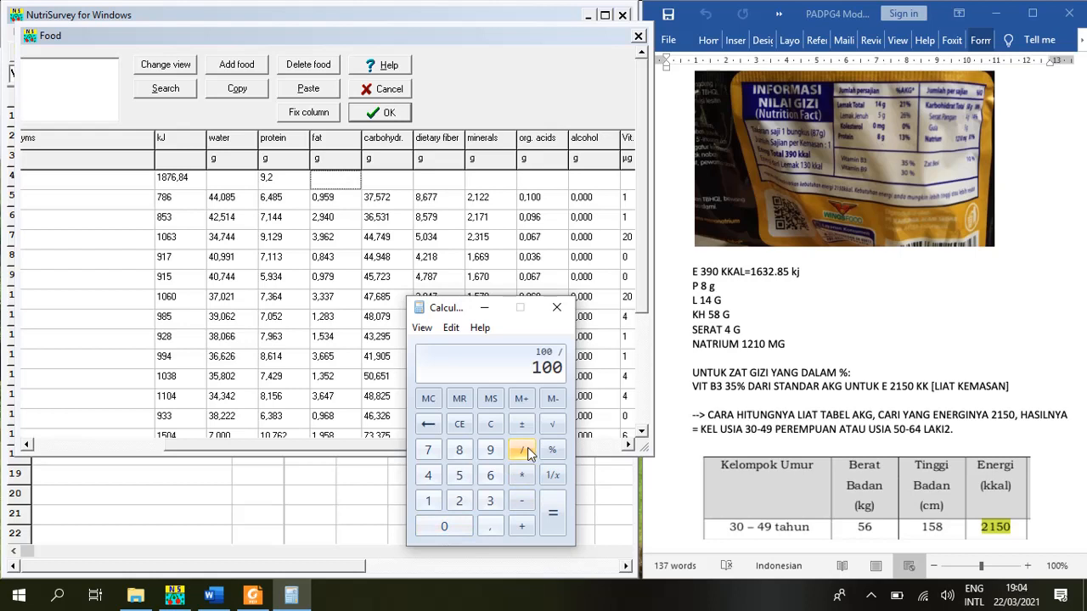
click(447, 451)
click(428, 450)
click(520, 476)
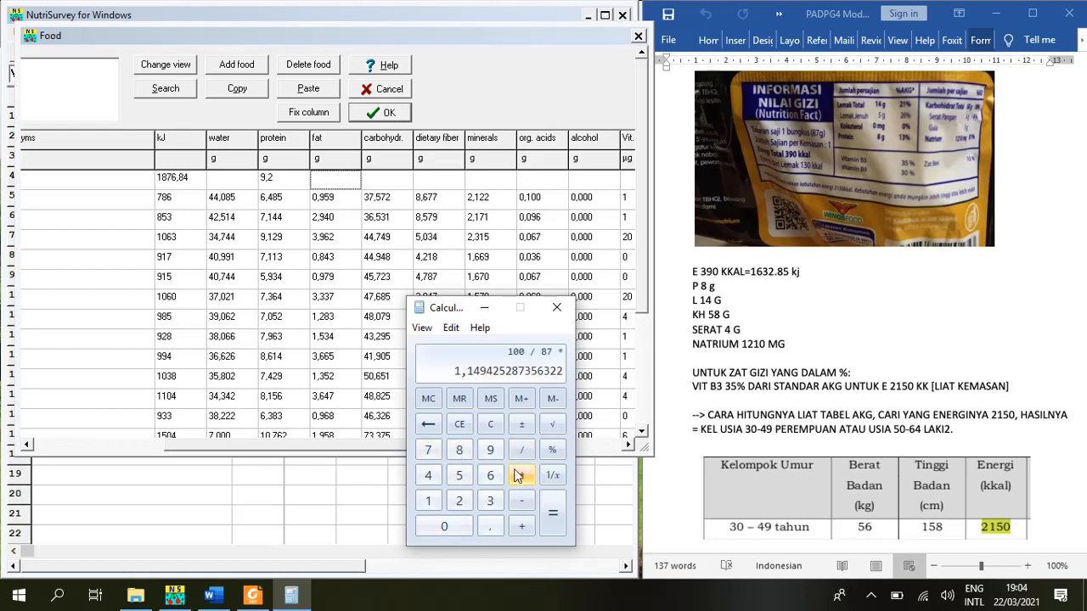
click(429, 501)
click(432, 476)
click(554, 512)
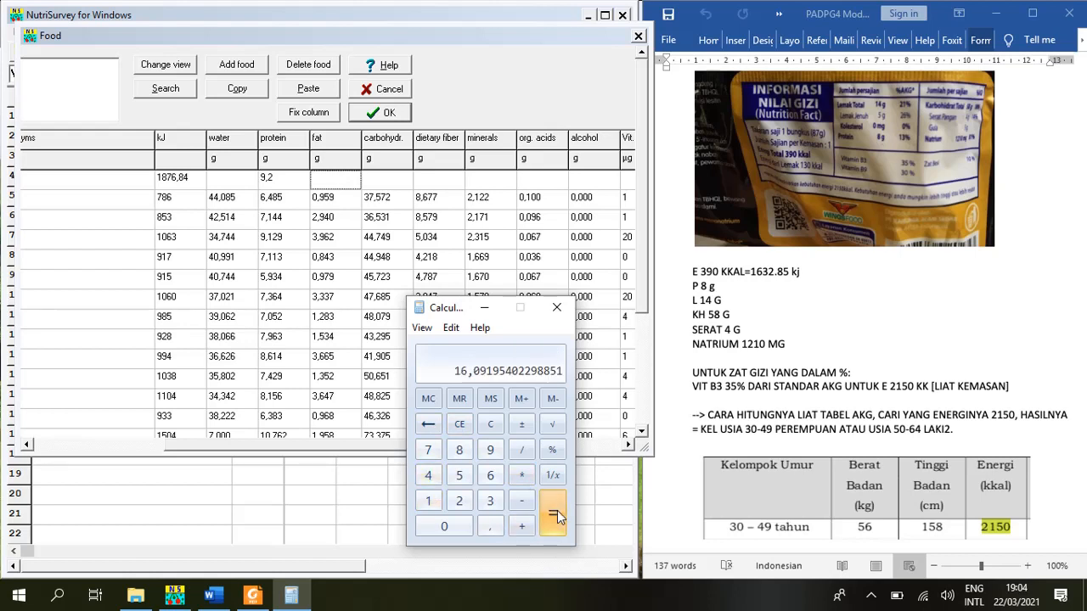
Step: Enter 16,1 as the new food's fat value and bring Calculator back over the food table
click(344, 181)
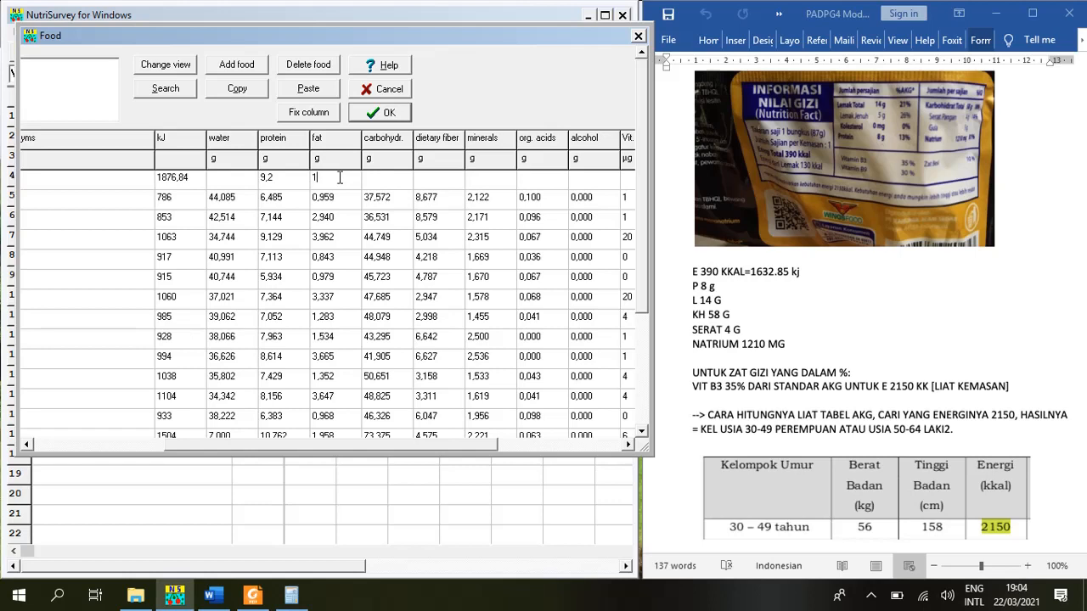
text(1)
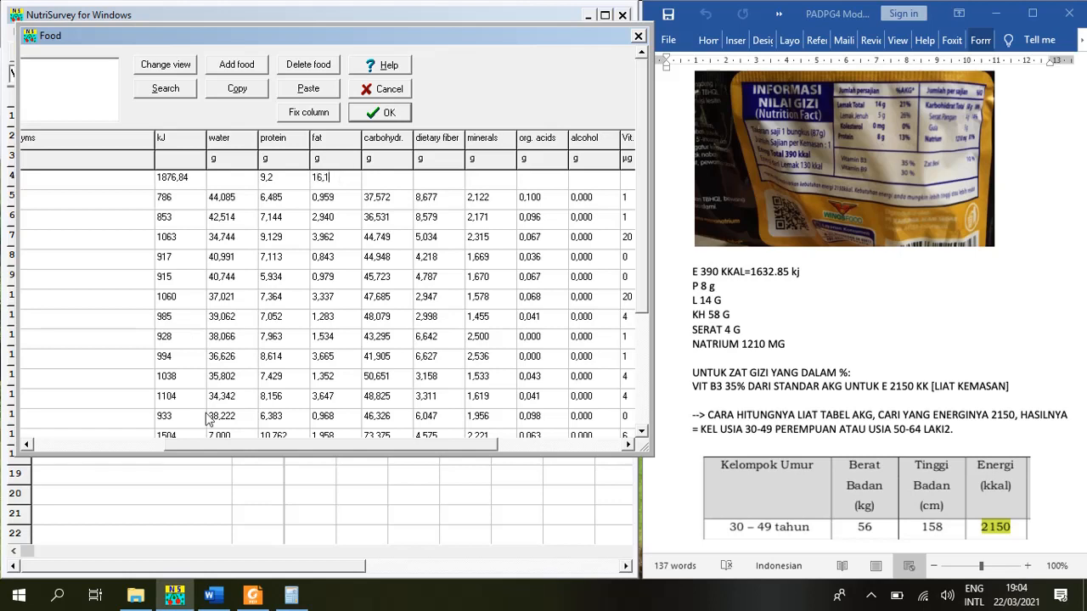
click(292, 597)
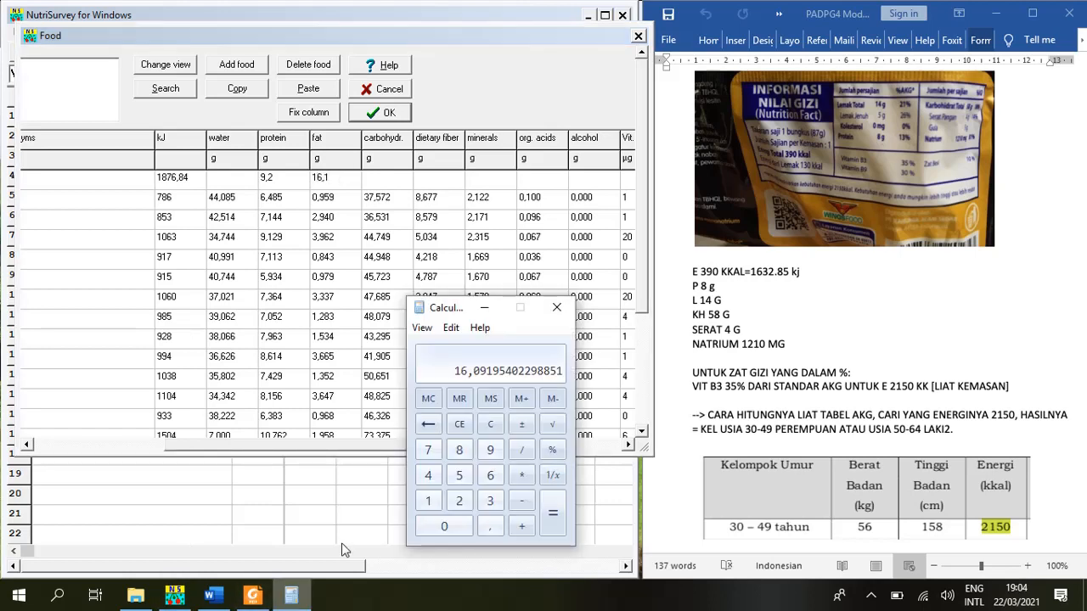
Step: Clear the previous result and calculate the carbohydrate per 100 g as 100 / 87 * 58
click(492, 425)
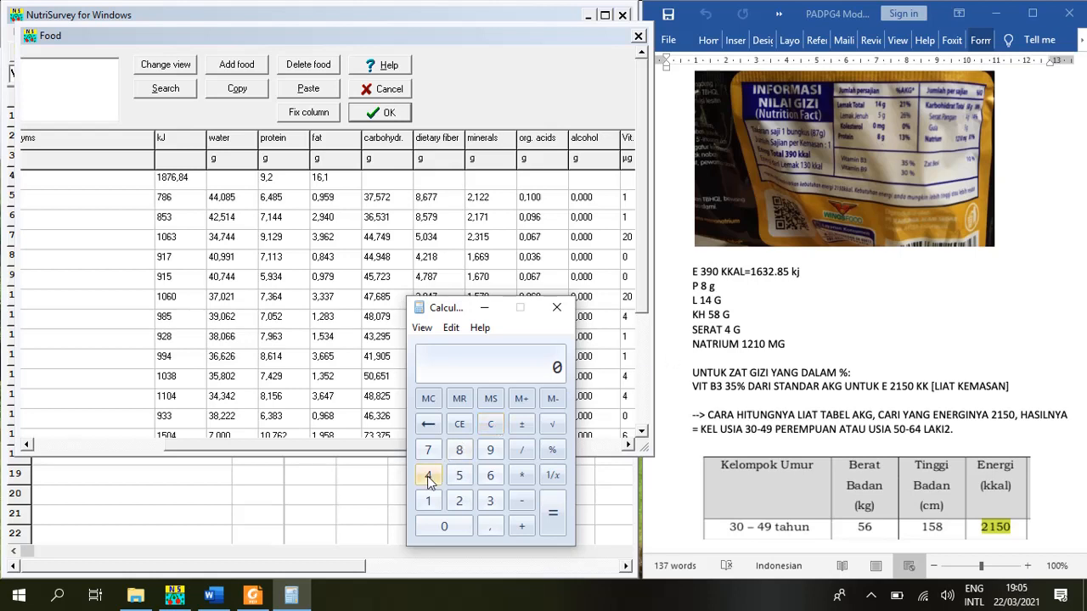
click(429, 503)
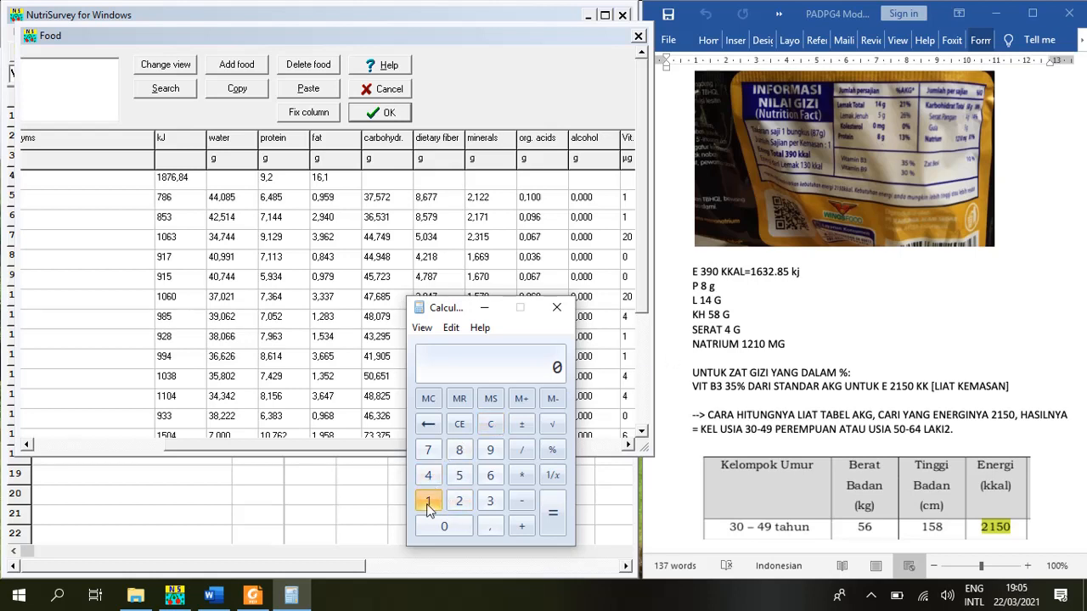
click(490, 427)
click(428, 503)
click(447, 526)
click(447, 527)
click(521, 449)
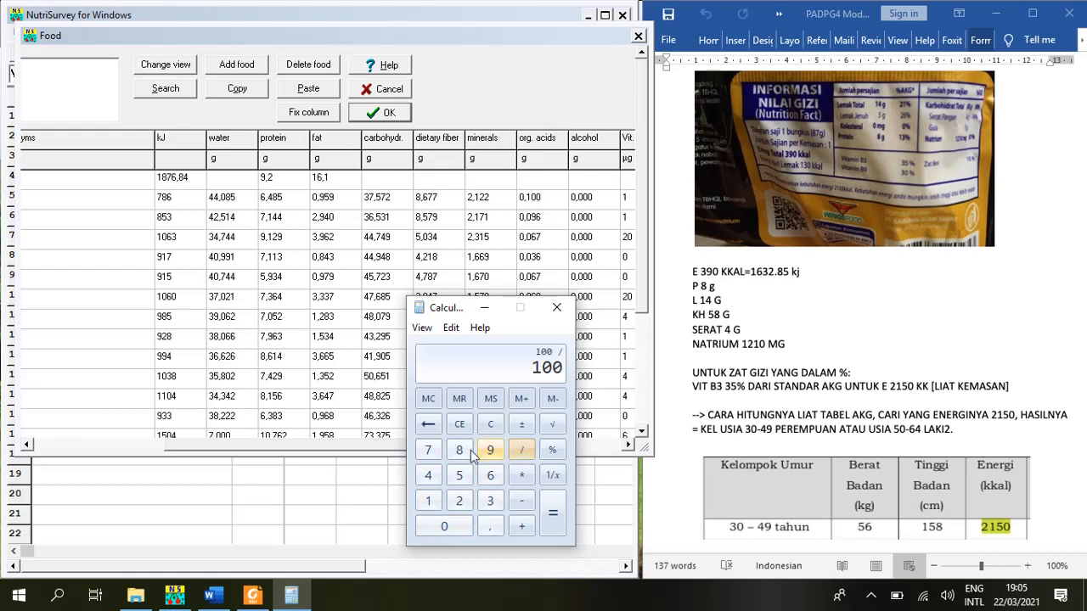
click(459, 450)
click(428, 450)
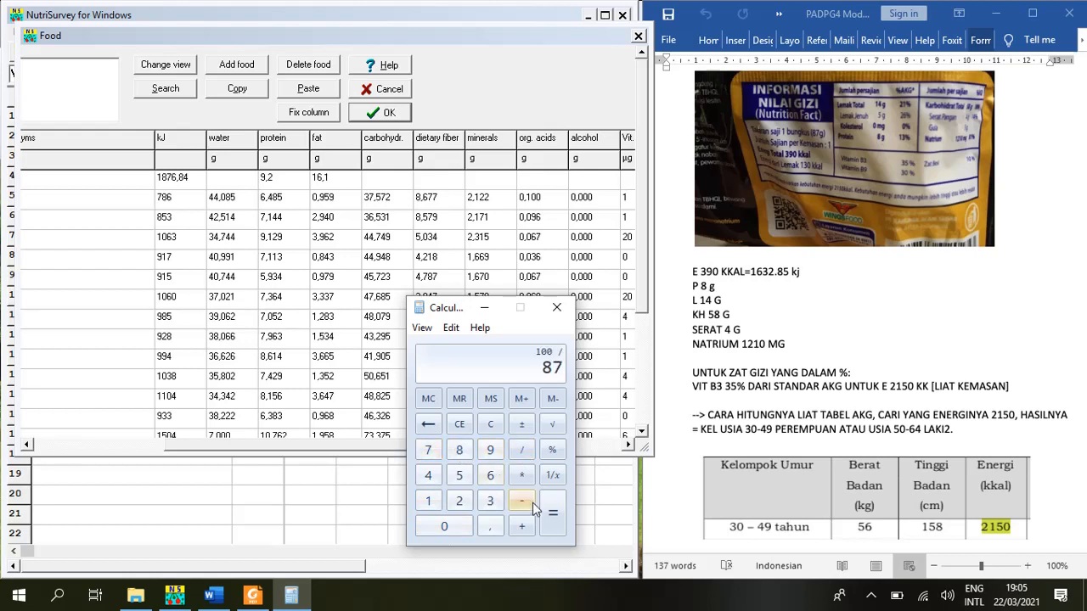
click(522, 476)
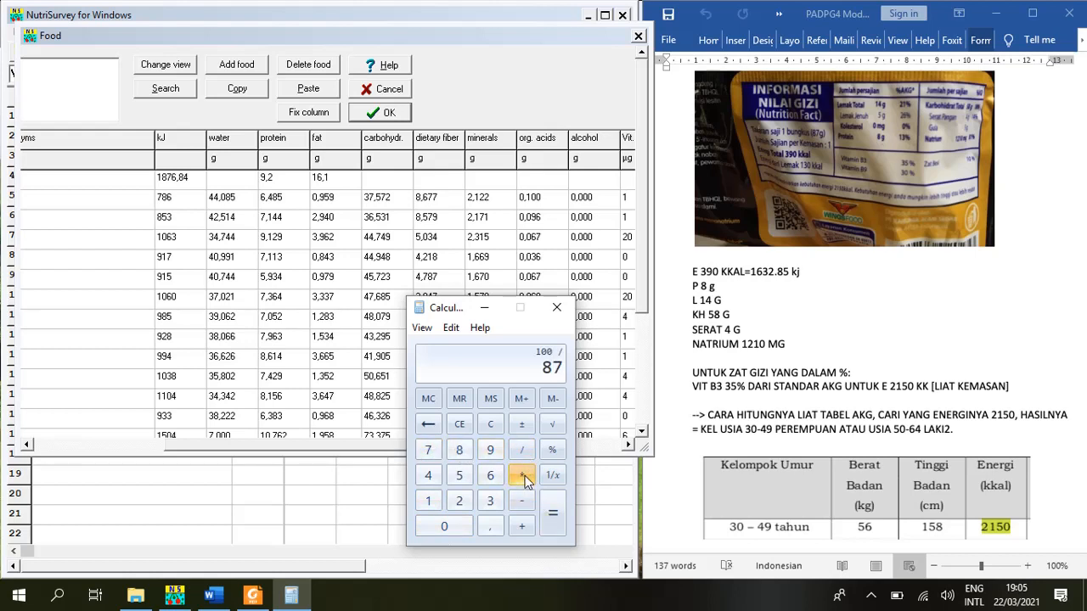
click(459, 472)
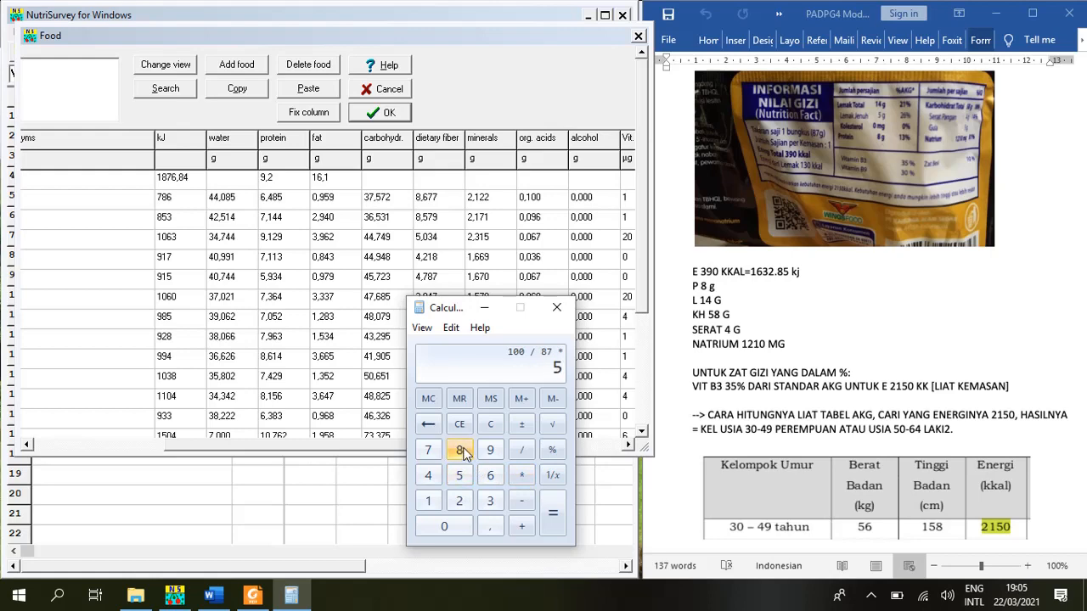
click(459, 451)
click(553, 514)
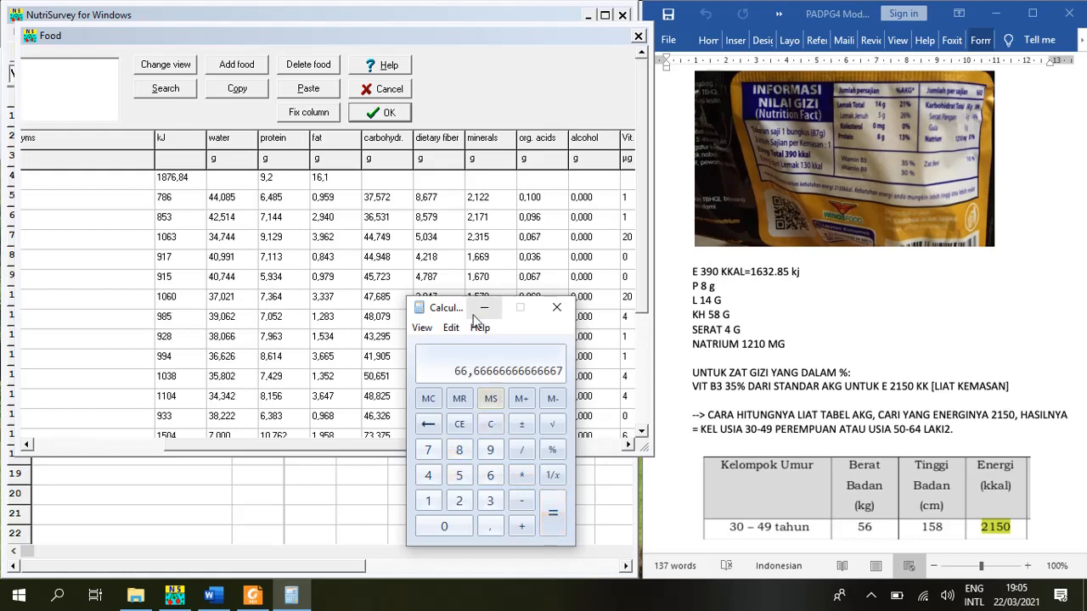
Step: Enter 66,67 as the new food's carbohydrate value and bring Calculator back with the dietary fiber cell selected
click(380, 177)
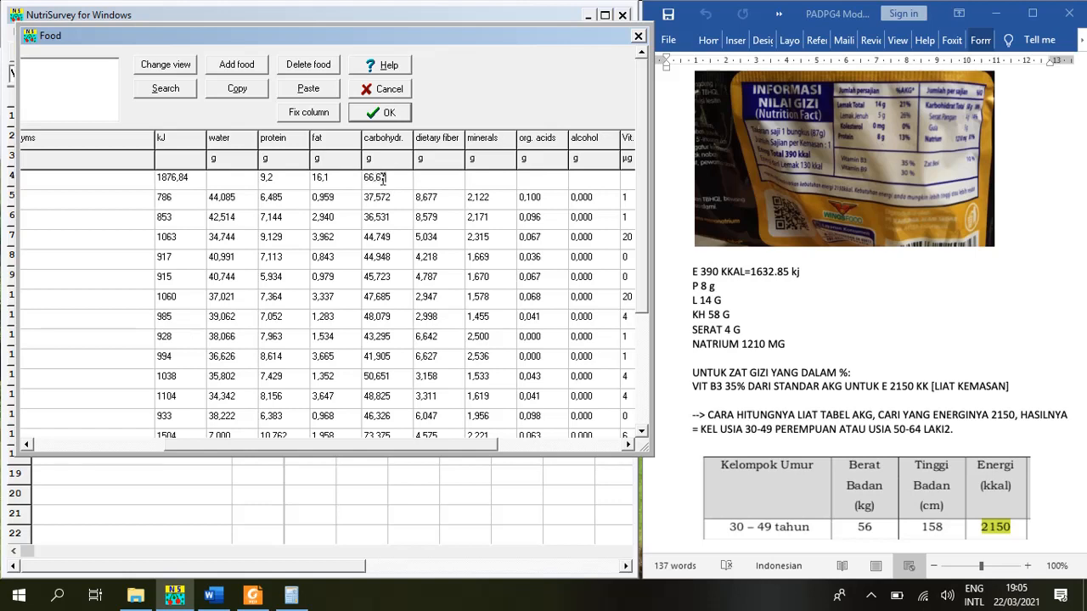
click(438, 185)
mouse_move(293, 599)
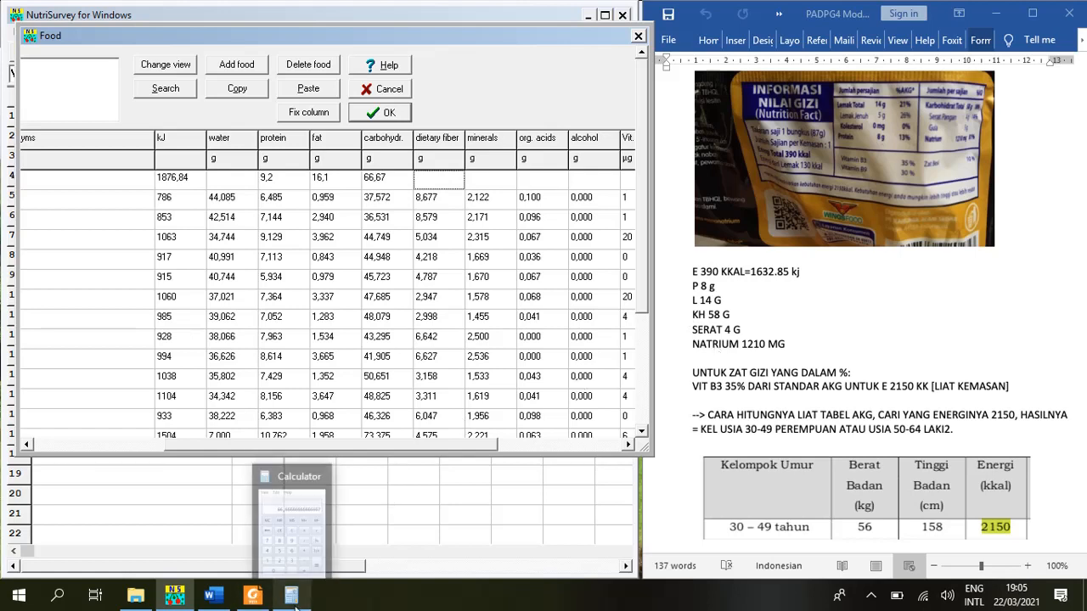
click(293, 598)
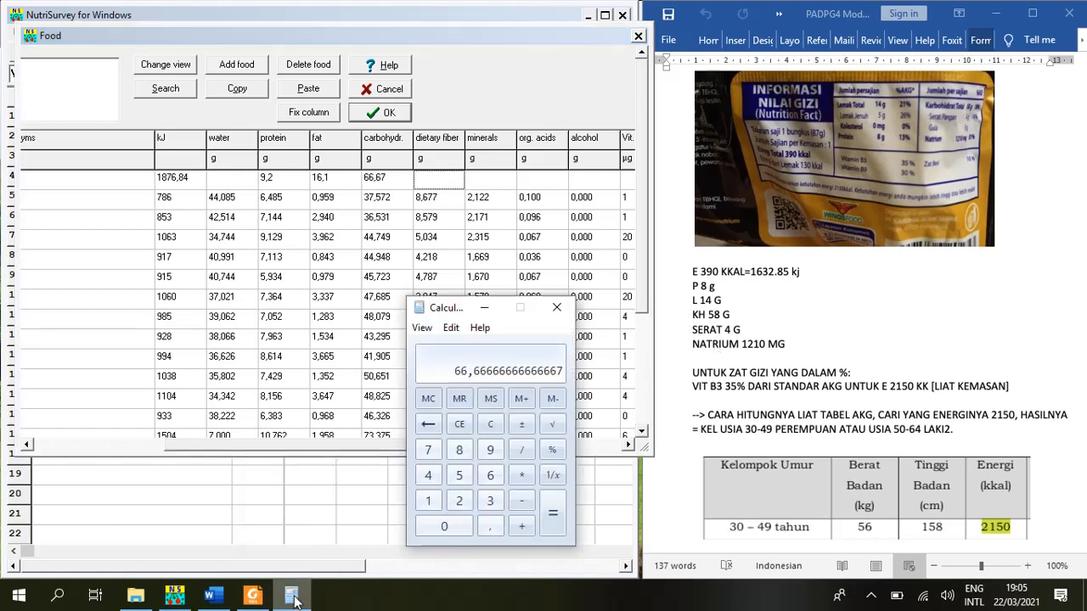
Step: Clear the previous result and calculate the dietary fiber per 100 g as 100 / 87 * 4
click(490, 423)
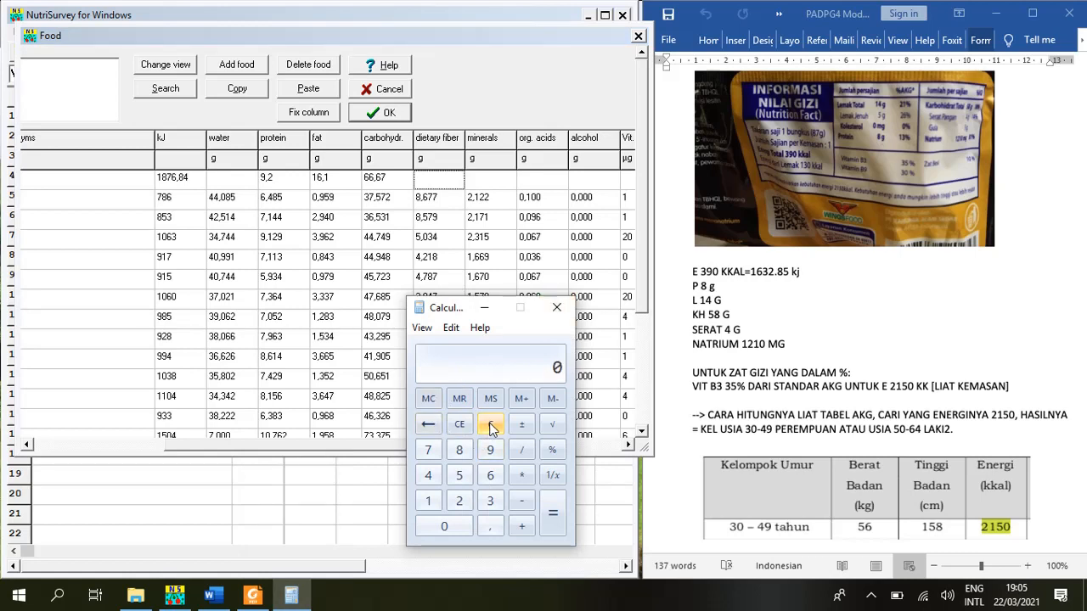
click(428, 501)
click(444, 526)
click(444, 526)
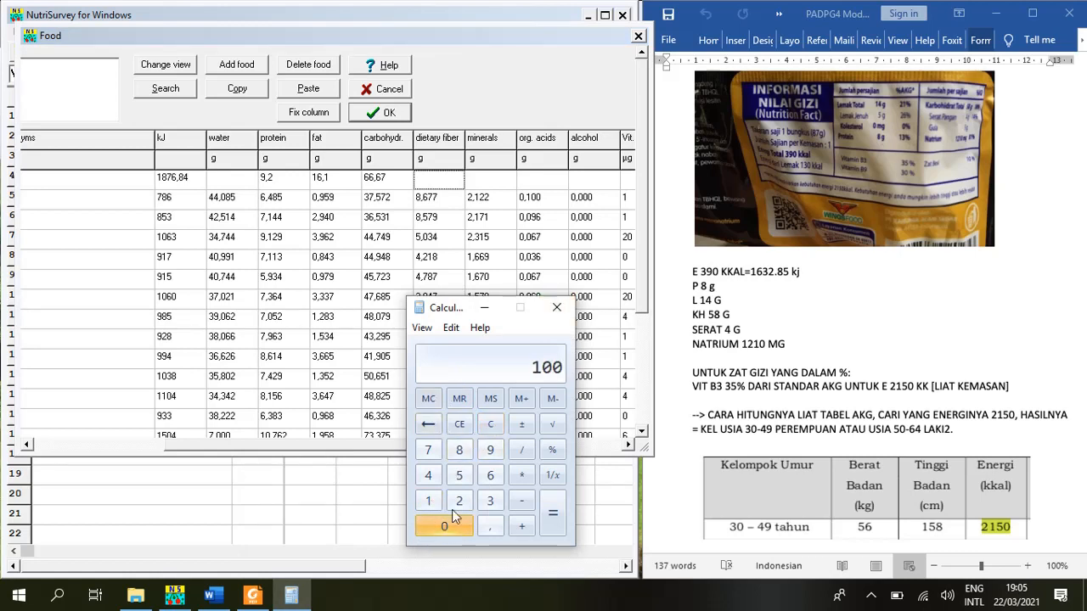
click(522, 450)
click(459, 450)
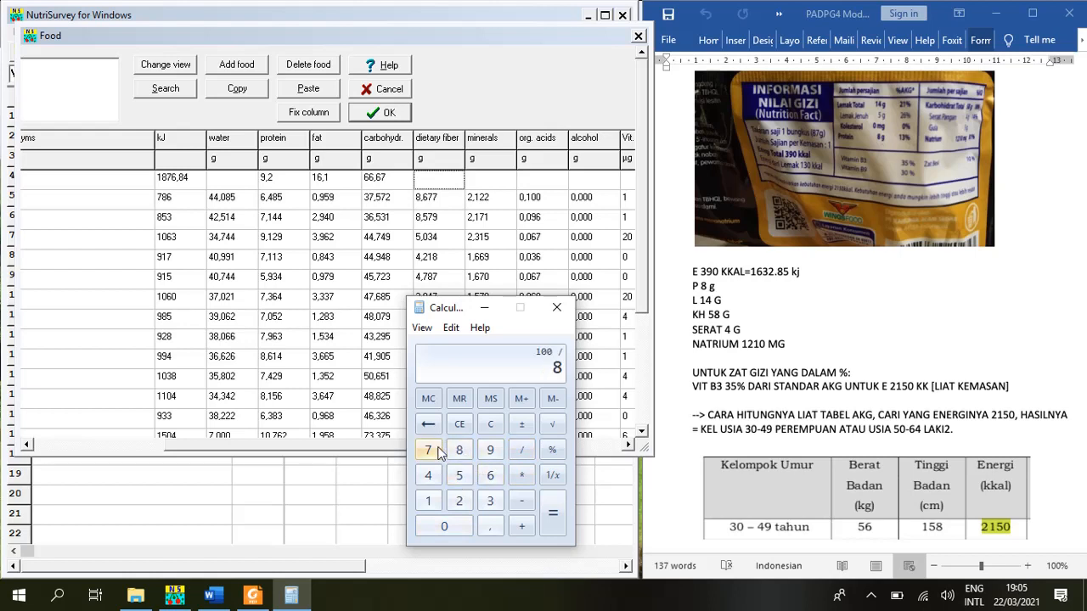
click(436, 452)
click(521, 475)
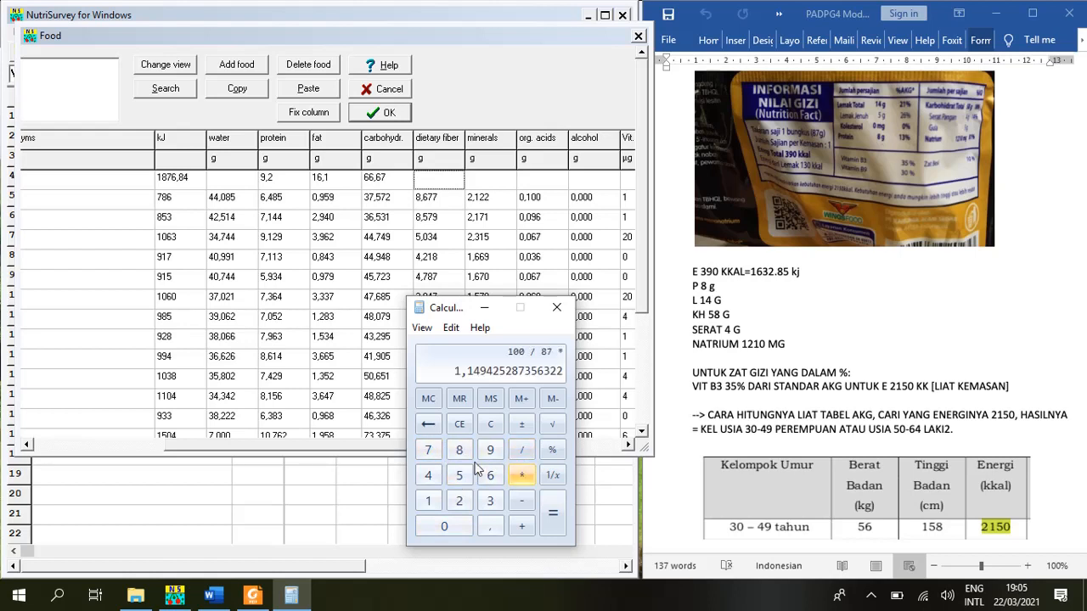
click(428, 475)
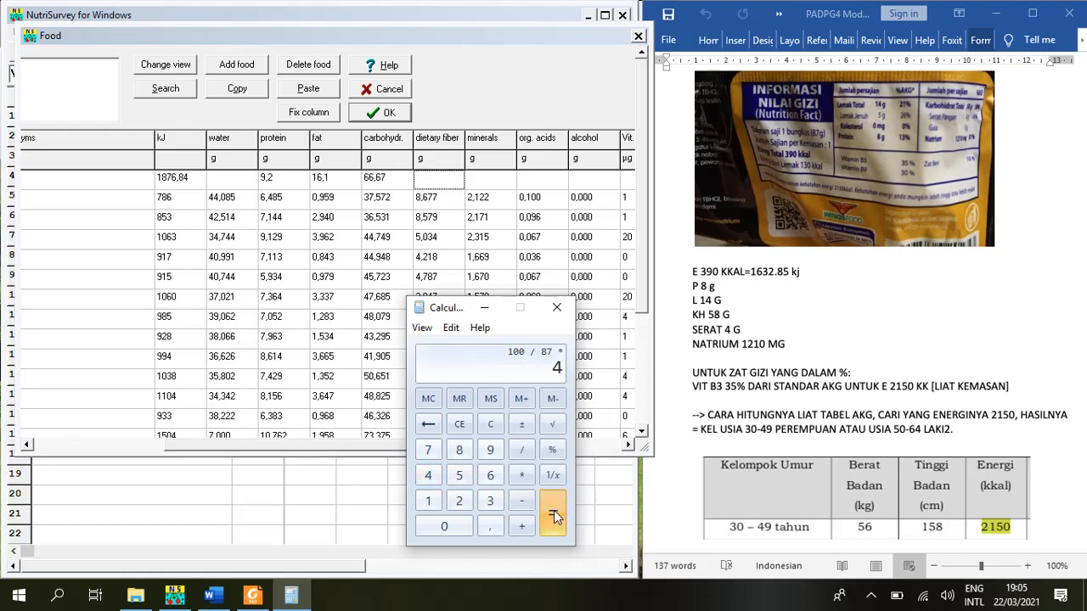
click(552, 515)
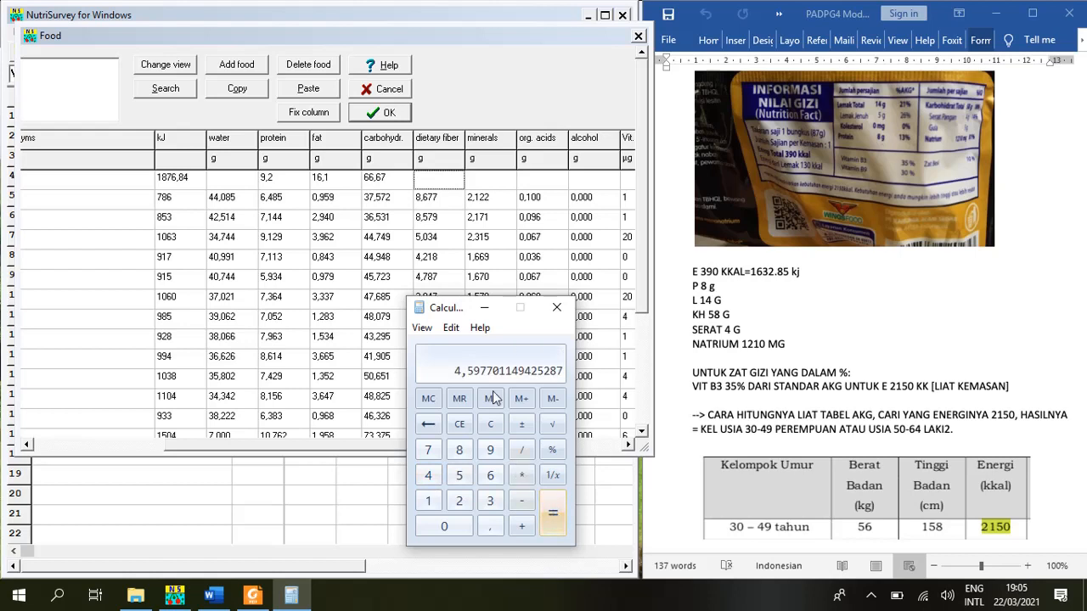
Step: Enter 4,60 as the new food's dietary fiber value in the food table
click(441, 181)
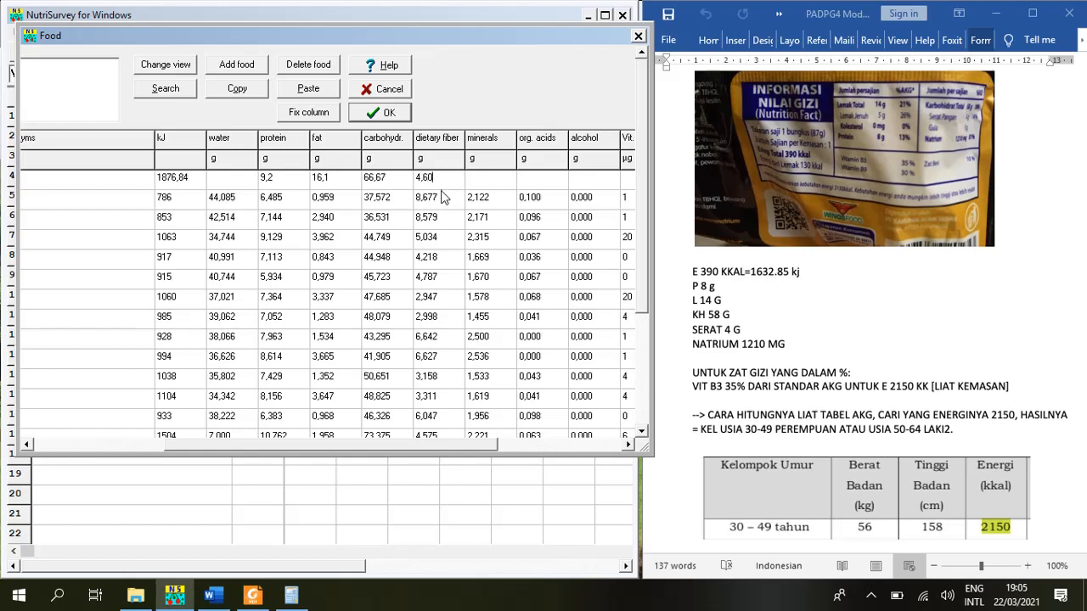
click(497, 187)
drag(421, 444, 182, 422)
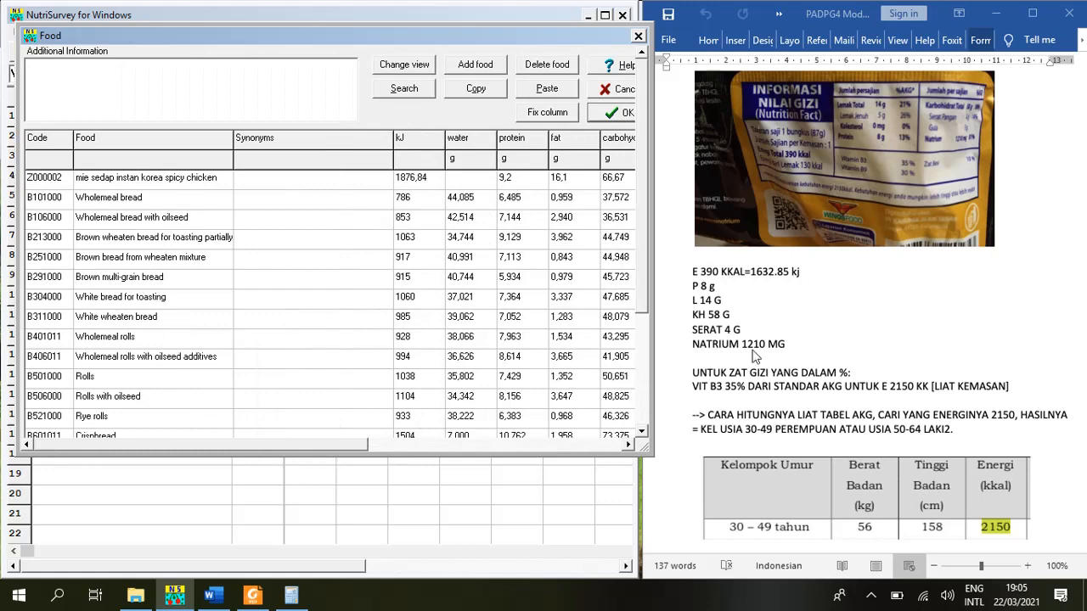
Step: Check the DI NS instructions in the module, accept the food table and save the modifications to the database
scroll(828, 352, down, 15)
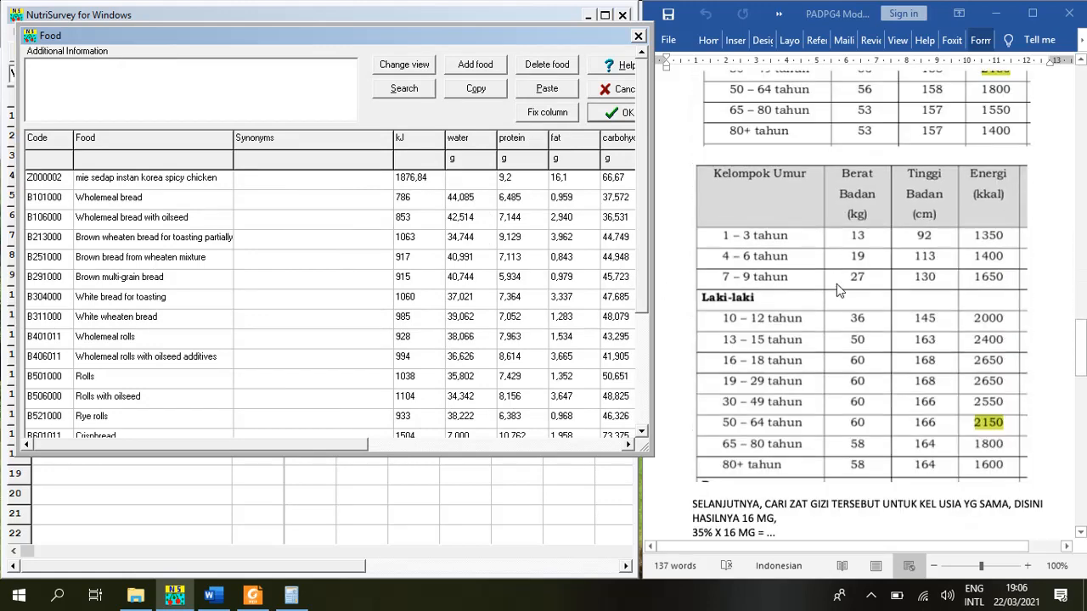
scroll(831, 268, down, 9)
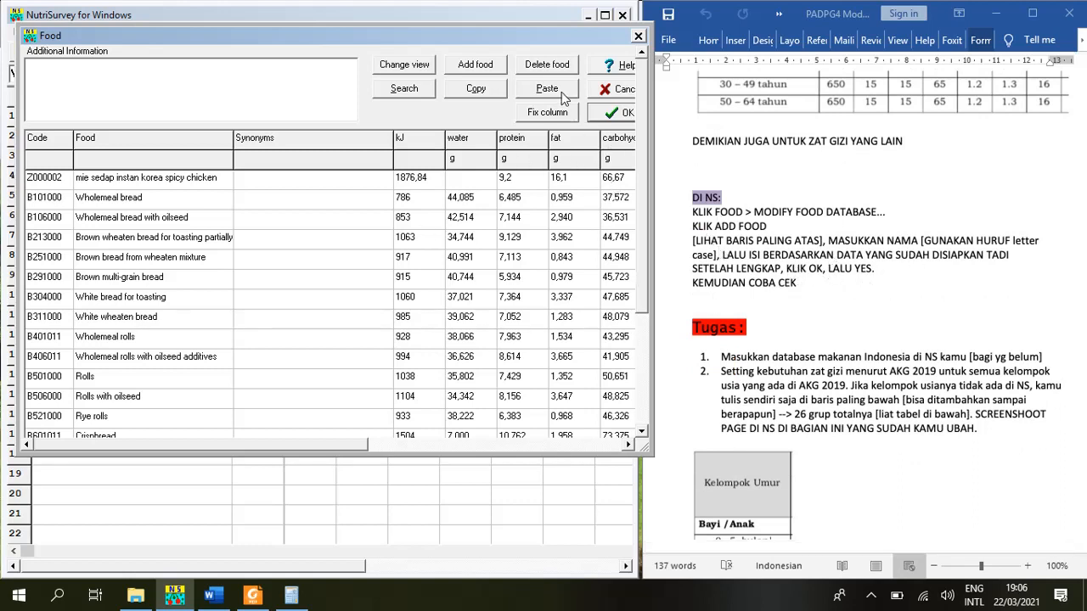
click(615, 119)
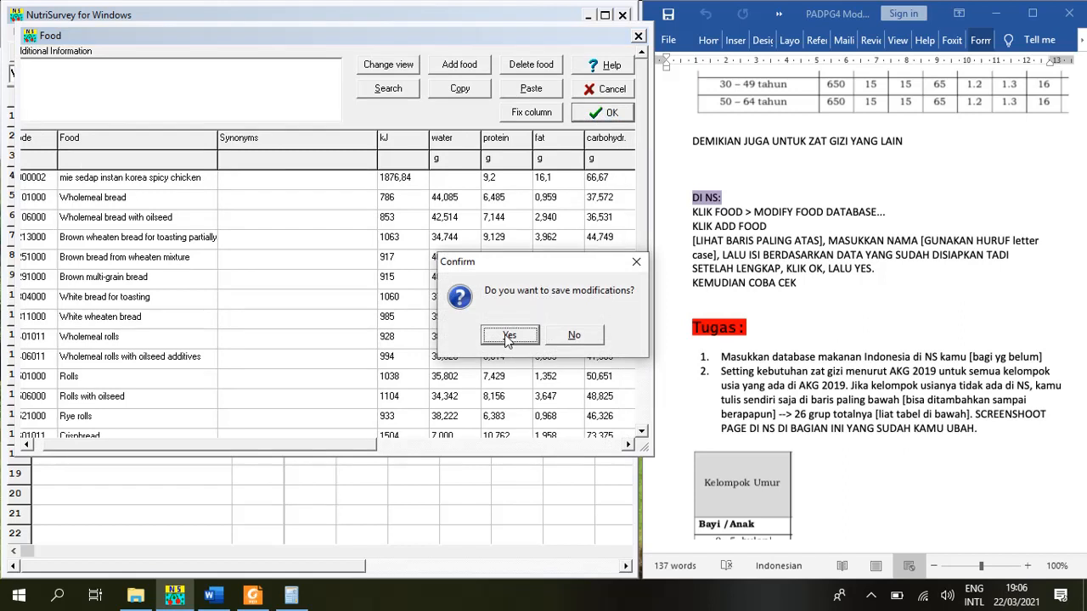
click(508, 337)
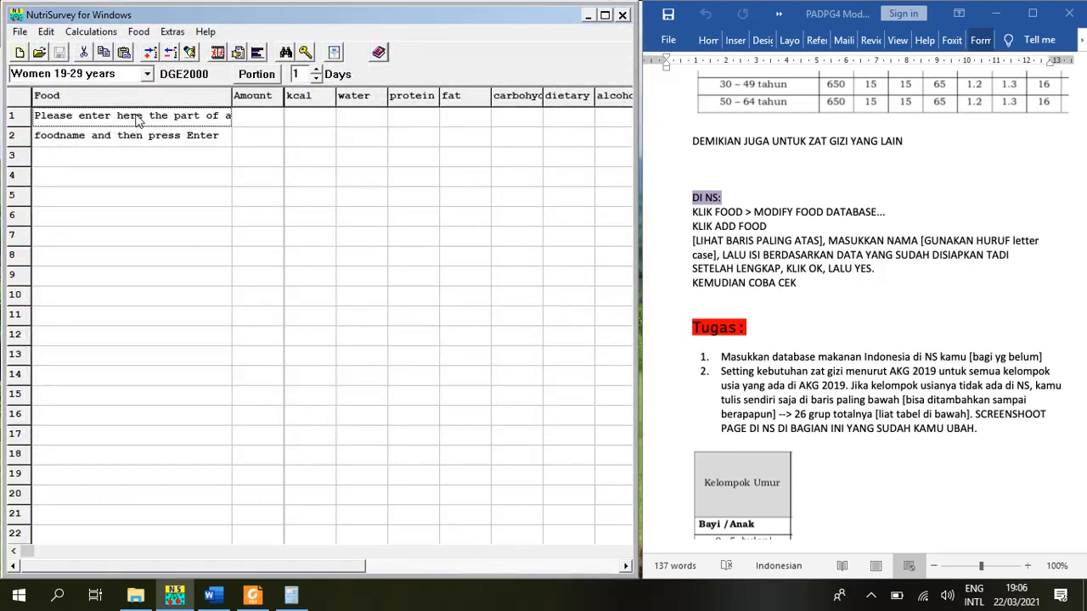
Step: Look up "korea" in the first food row, add mie sedap instan korea spicy chicken and set its amount to 40
text(korea)
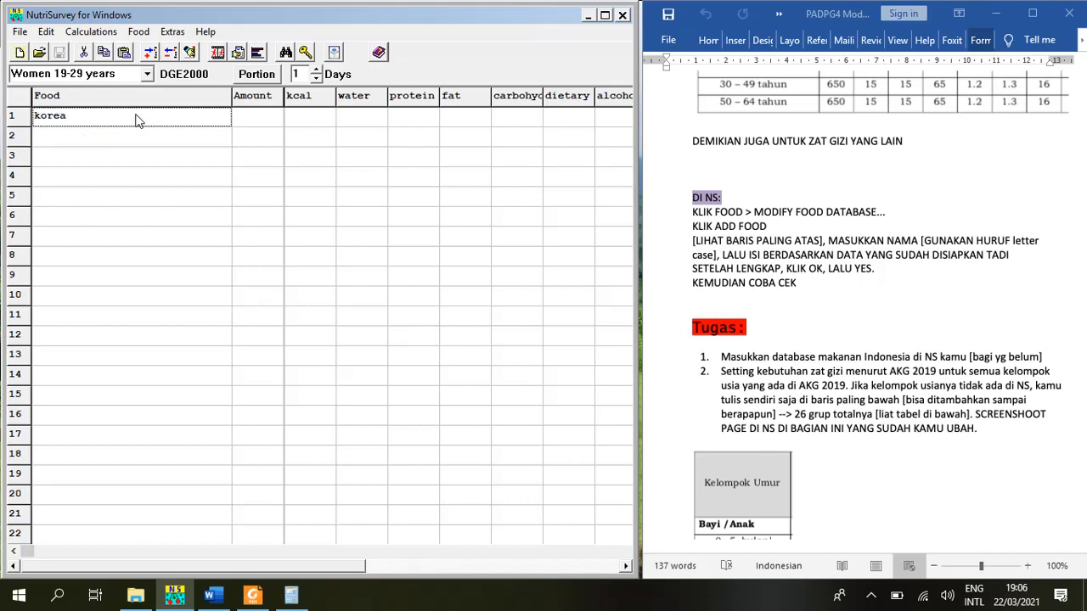
key(Return)
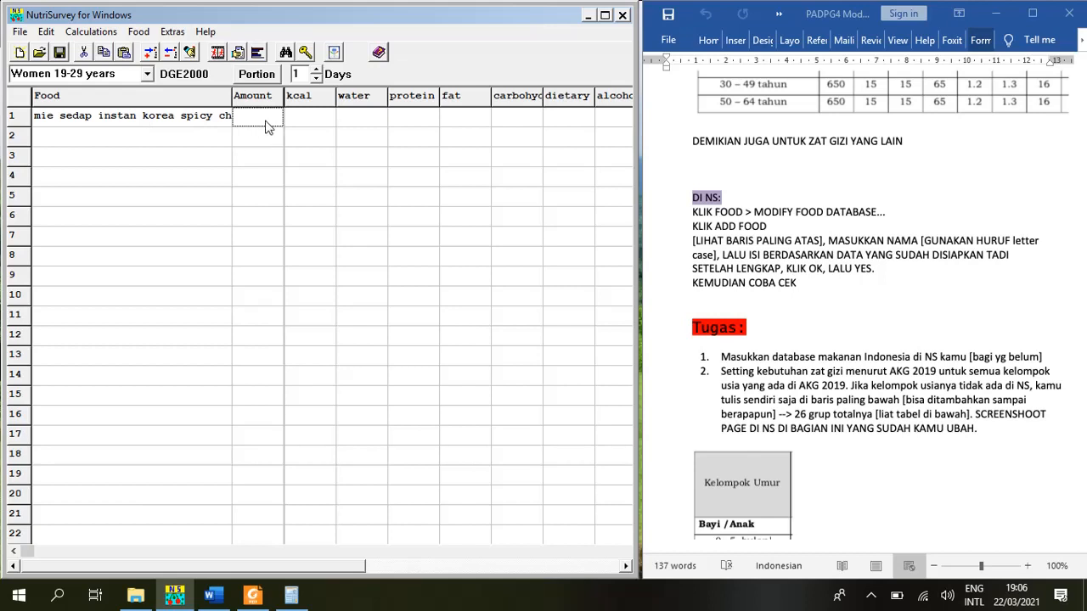
text(40)
key(Return)
click(115, 122)
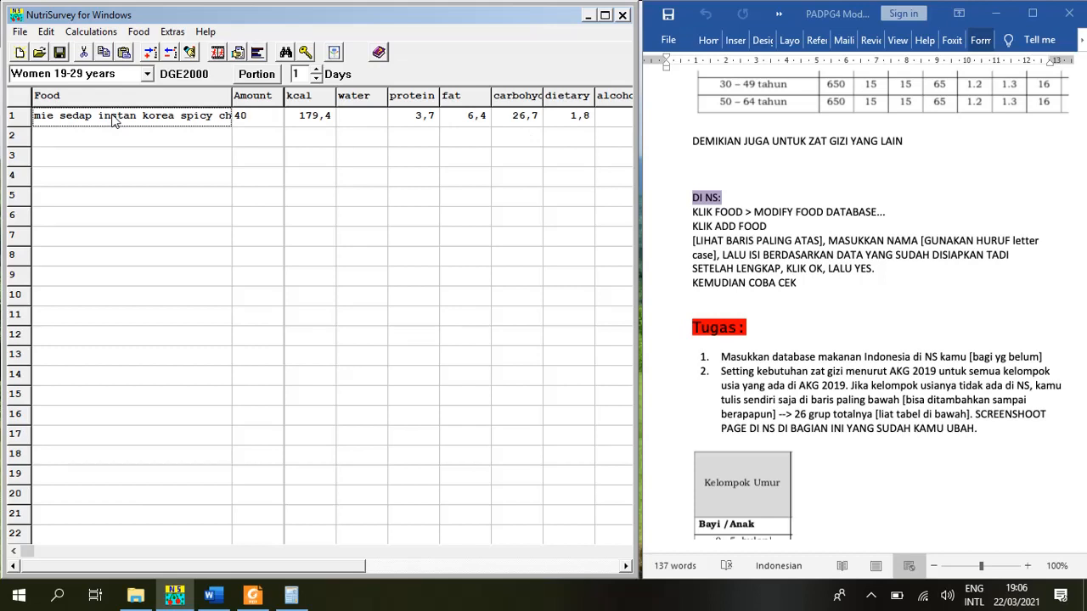
click(114, 117)
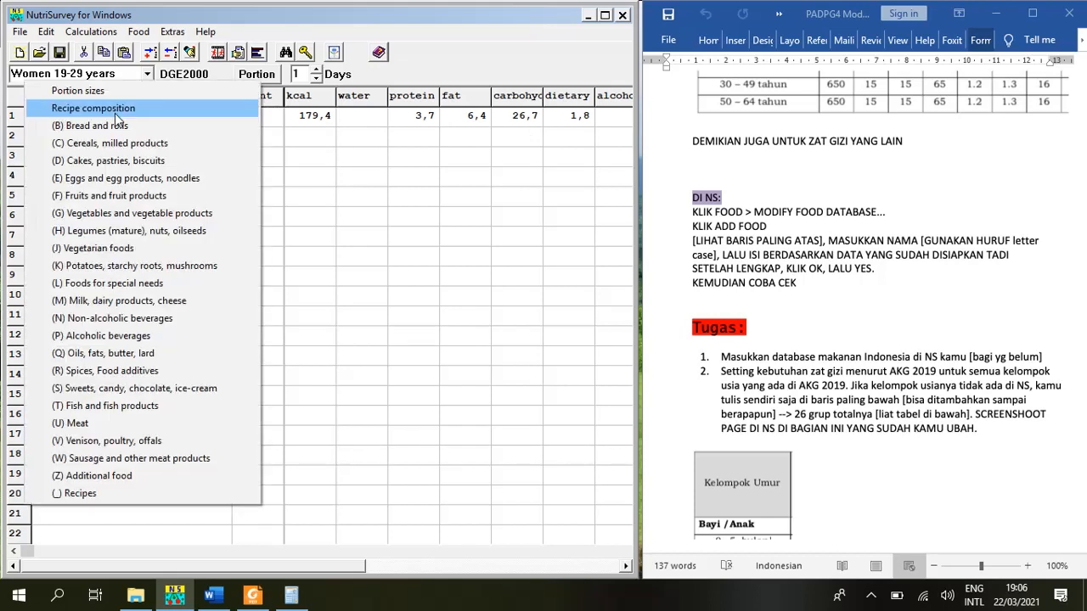
click(289, 160)
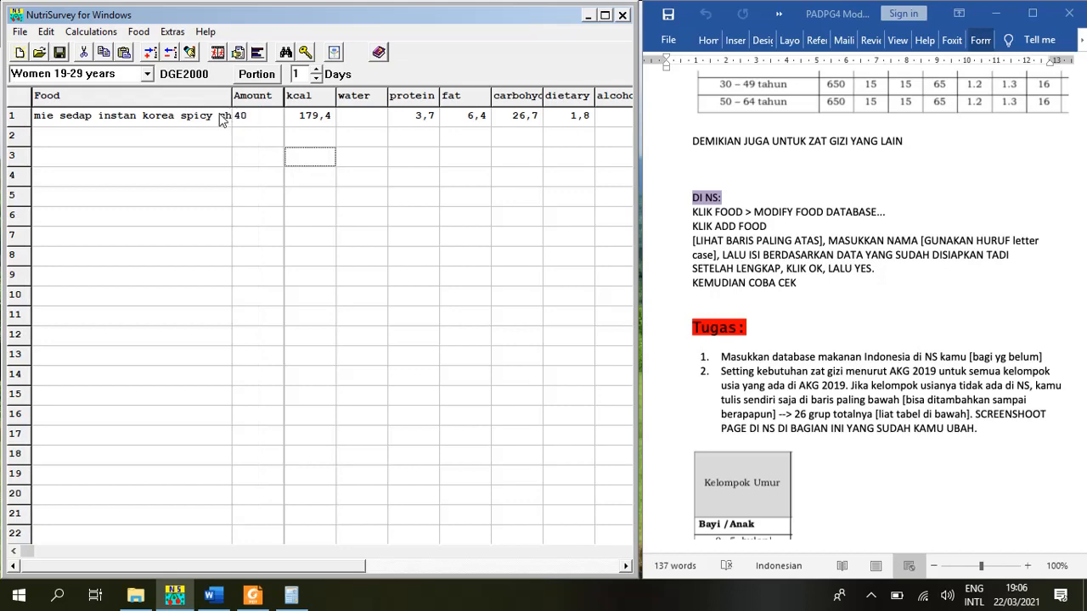
Step: Switch to the Word module and read through the tasks under Tugas, from the Indonesian food database to the upload instructions
click(806, 308)
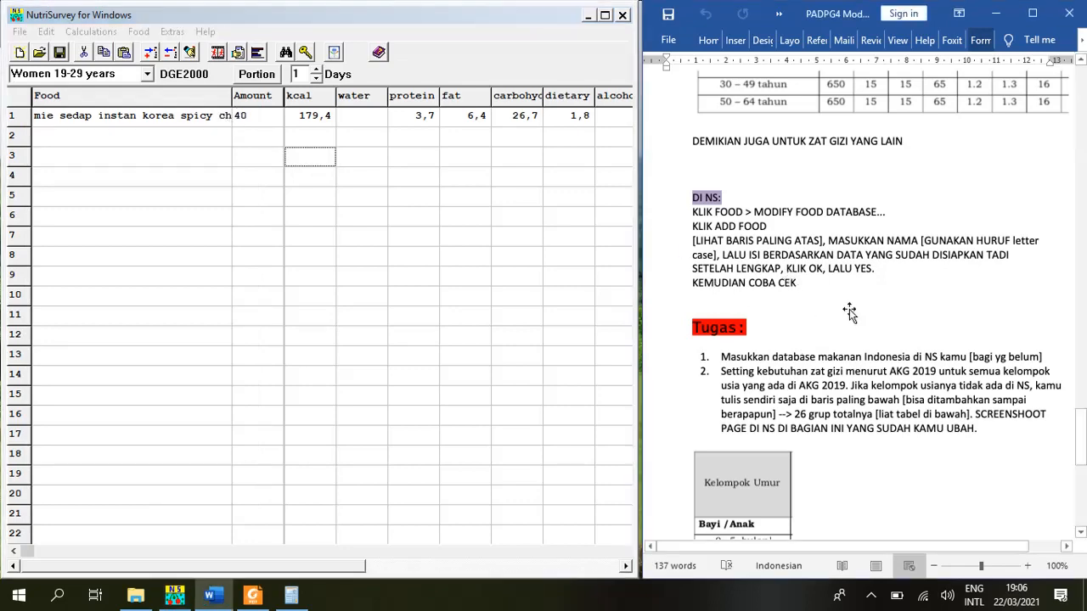
scroll(835, 340, down, 3)
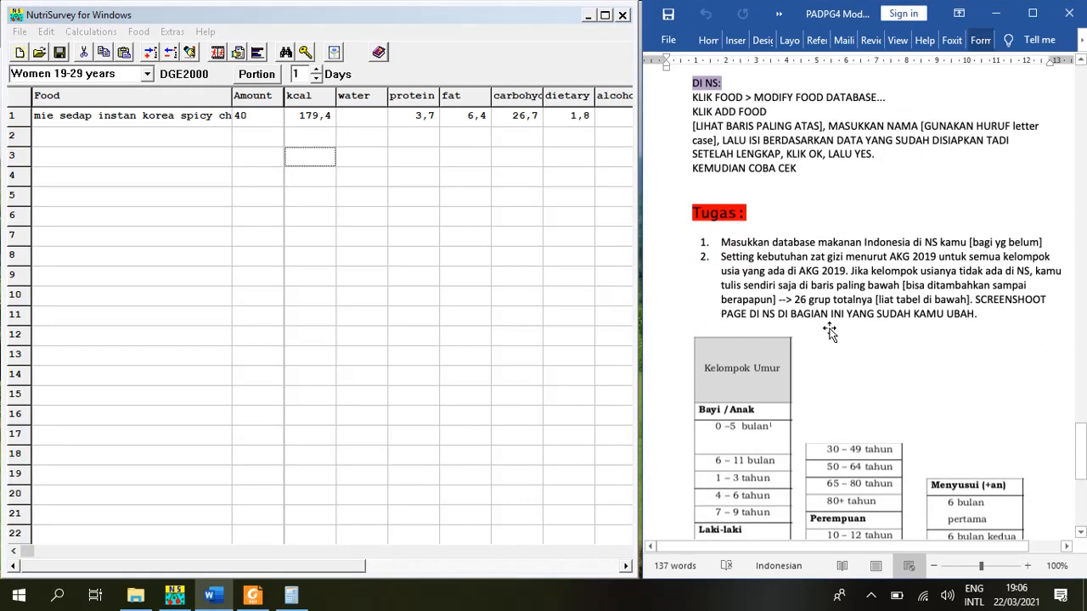
scroll(828, 322, up, 2)
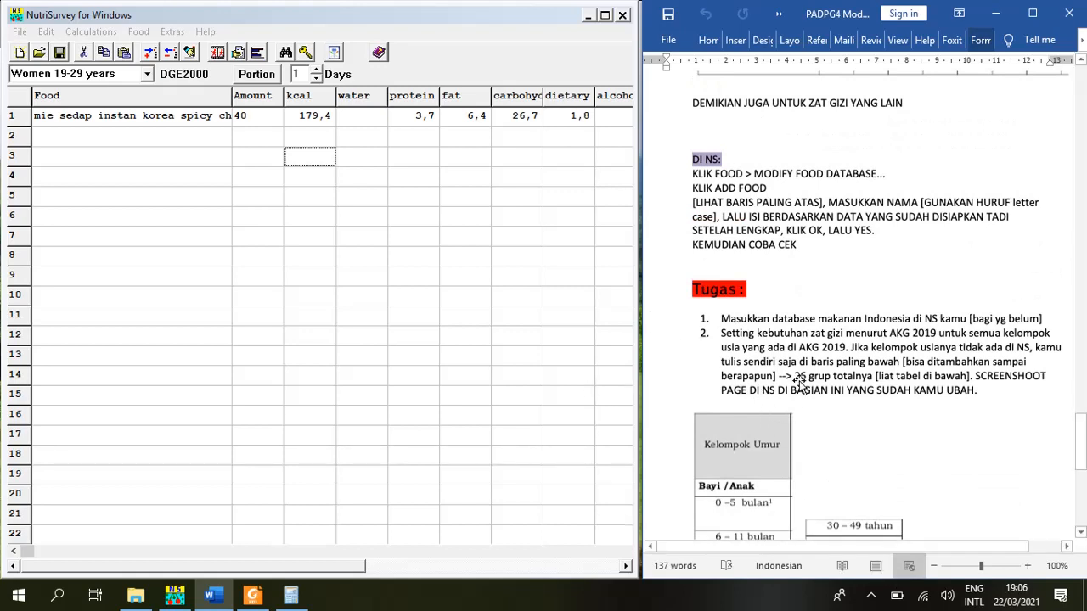
scroll(817, 364, up, 2)
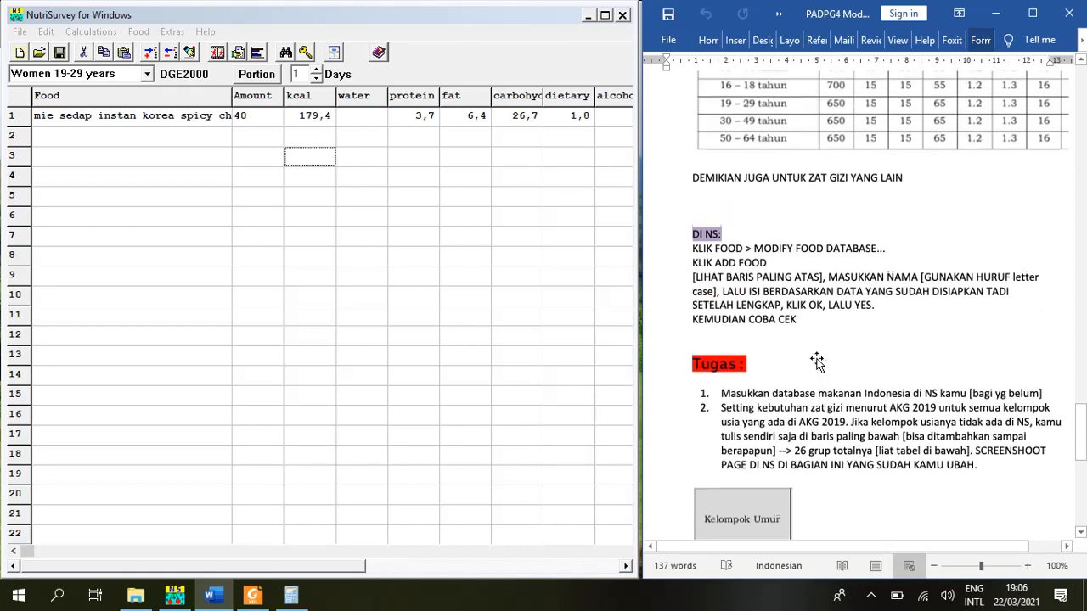
scroll(817, 364, down, 1)
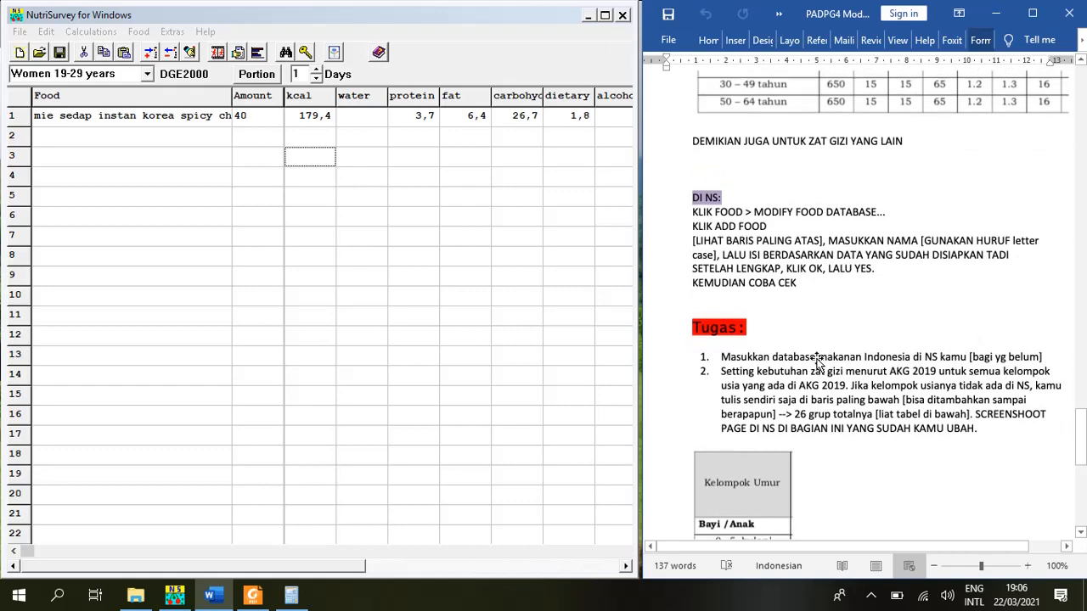
scroll(817, 364, down, 3)
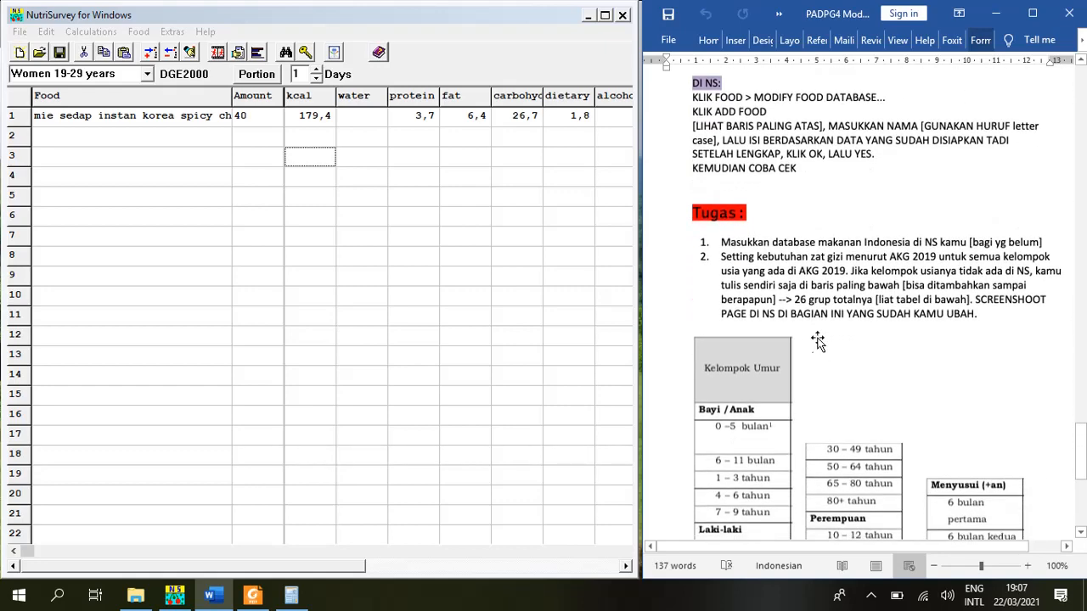
scroll(819, 331, up, 5)
scroll(820, 325, down, 6)
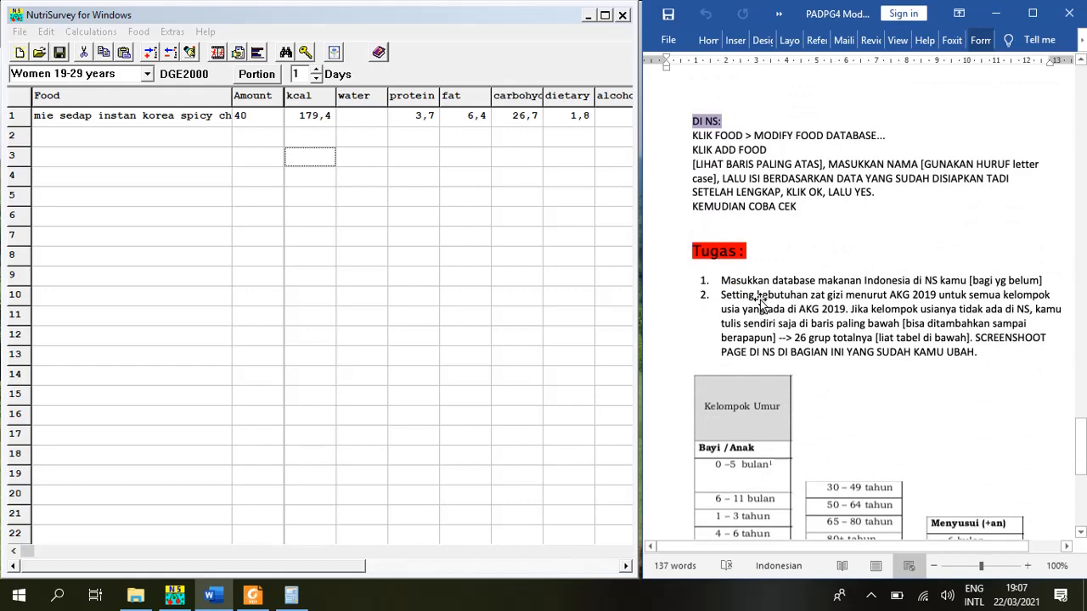
scroll(760, 304, down, 1)
scroll(760, 304, down, 8)
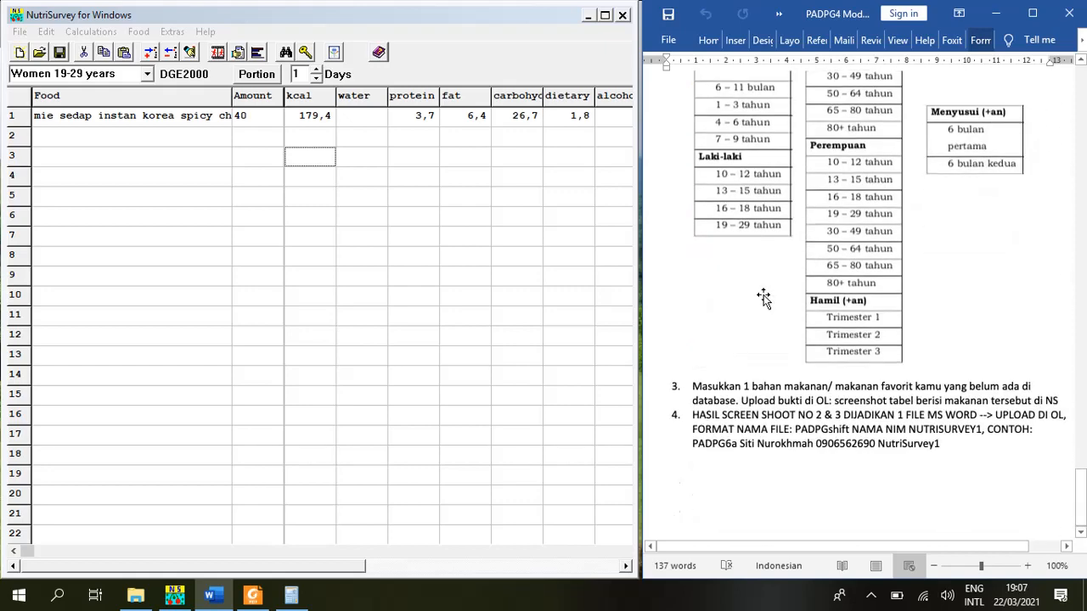
scroll(763, 296, up, 9)
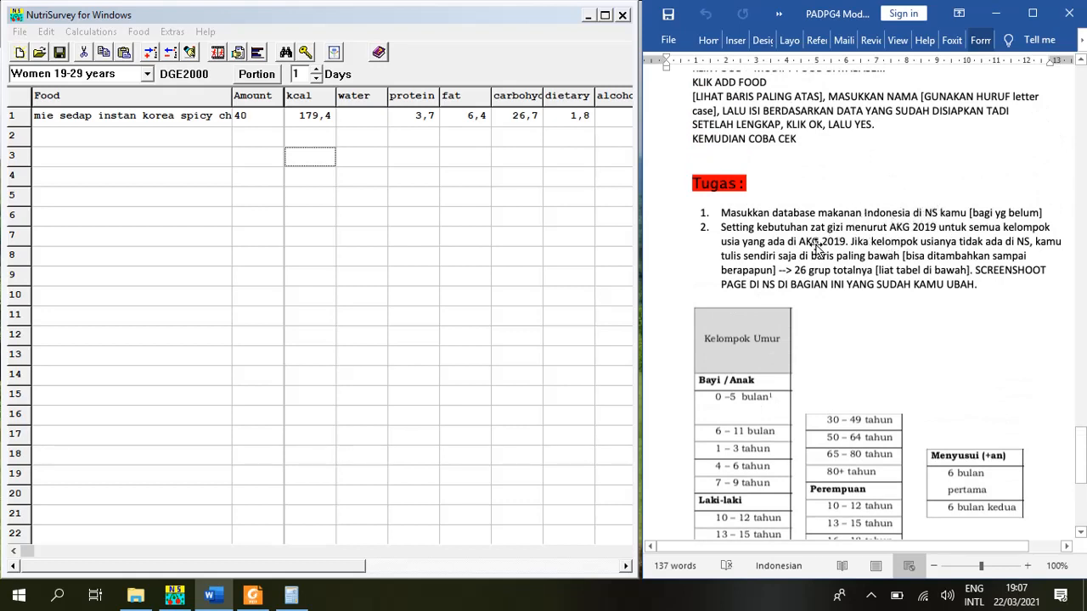
scroll(818, 251, down, 1)
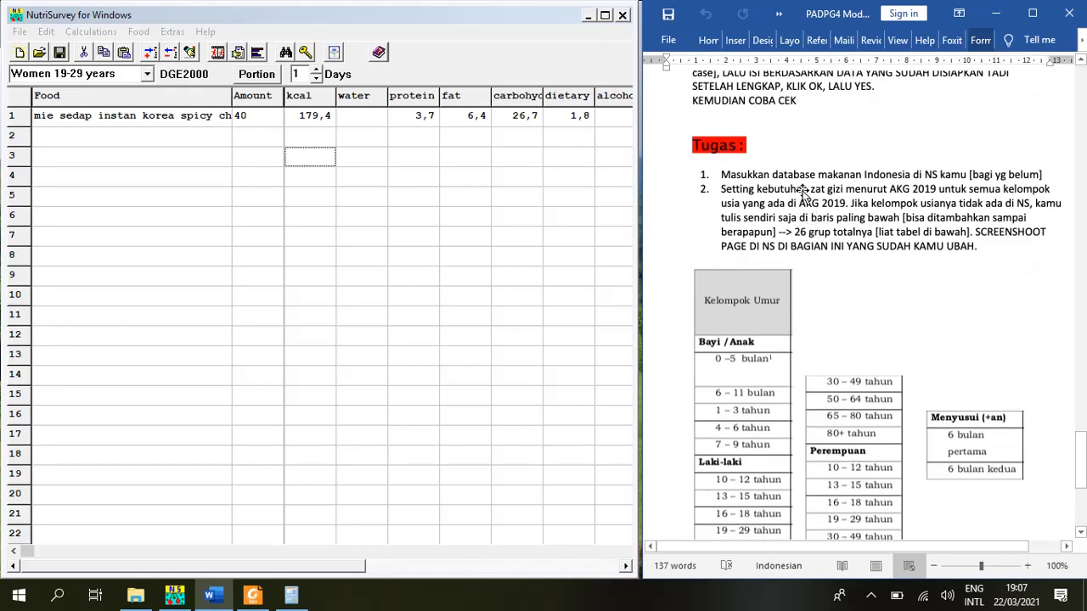
Step: Review the module's nutrition label notes and AKG energy tables, and examine the Kelompok Umur age groups listed for task 2
scroll(824, 206, up, 15)
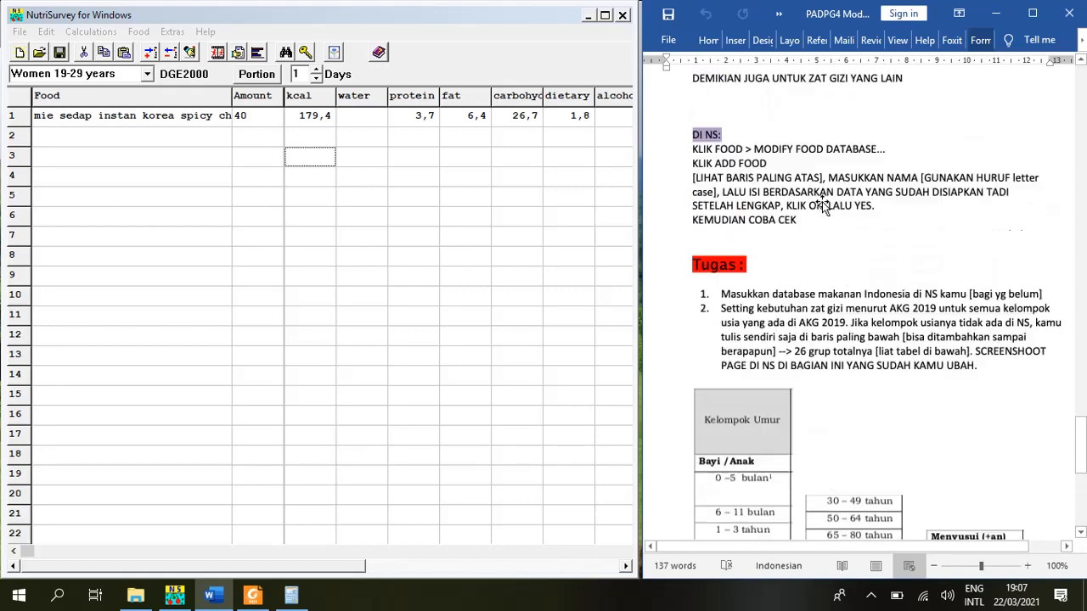
scroll(806, 197, up, 15)
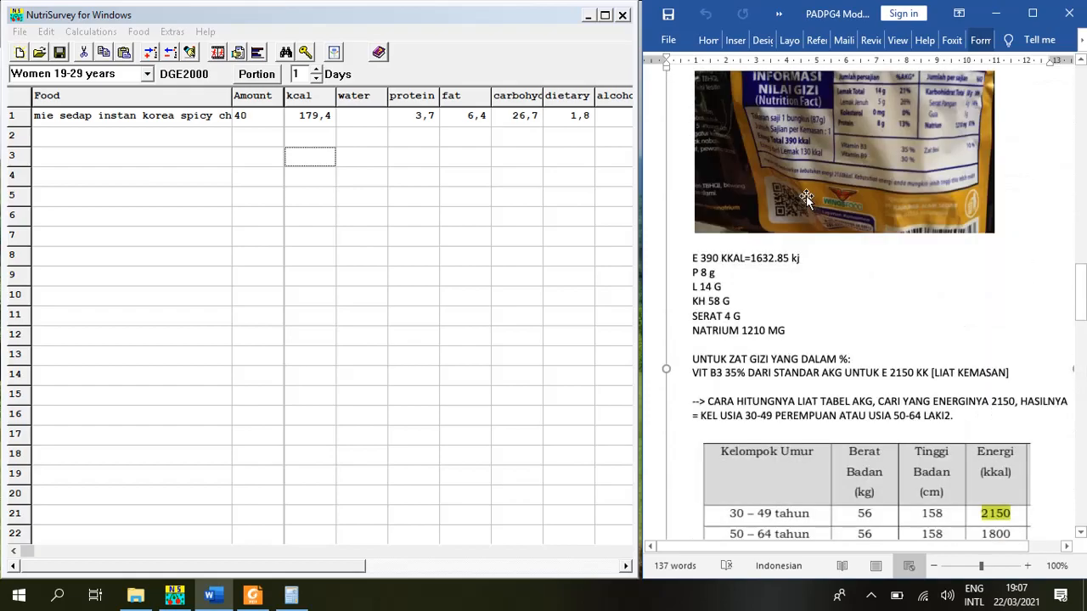
scroll(810, 197, down, 4)
scroll(810, 197, down, 20)
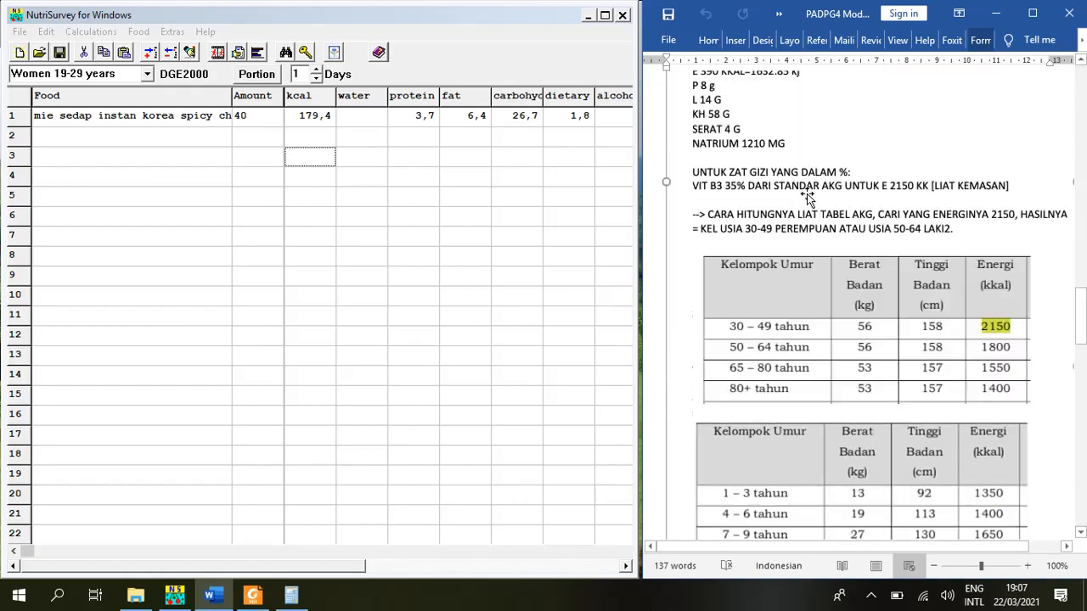
scroll(809, 188, down, 12)
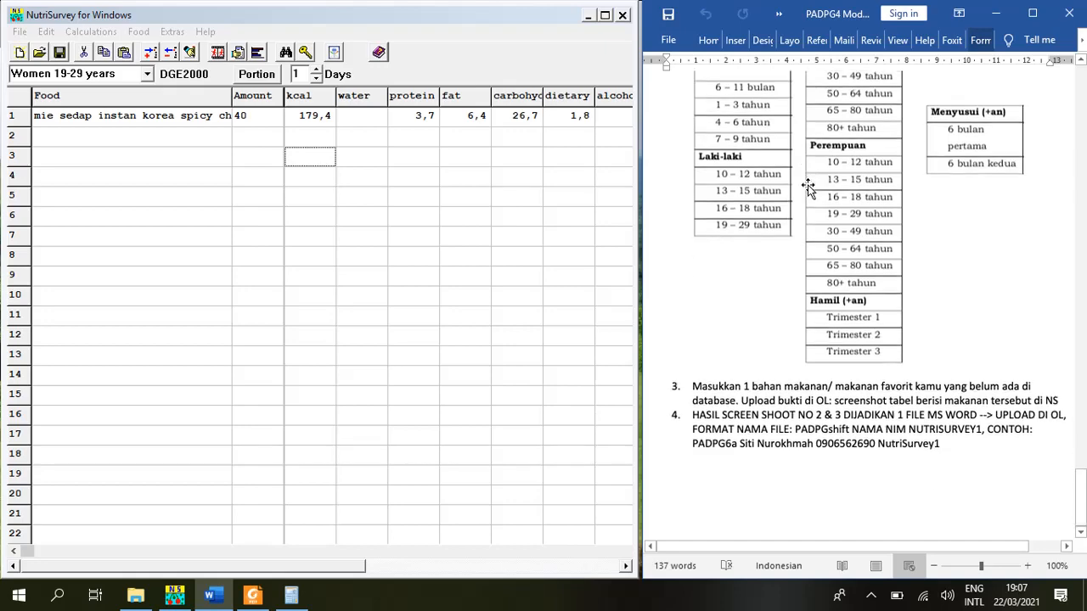
scroll(900, 280, up, 5)
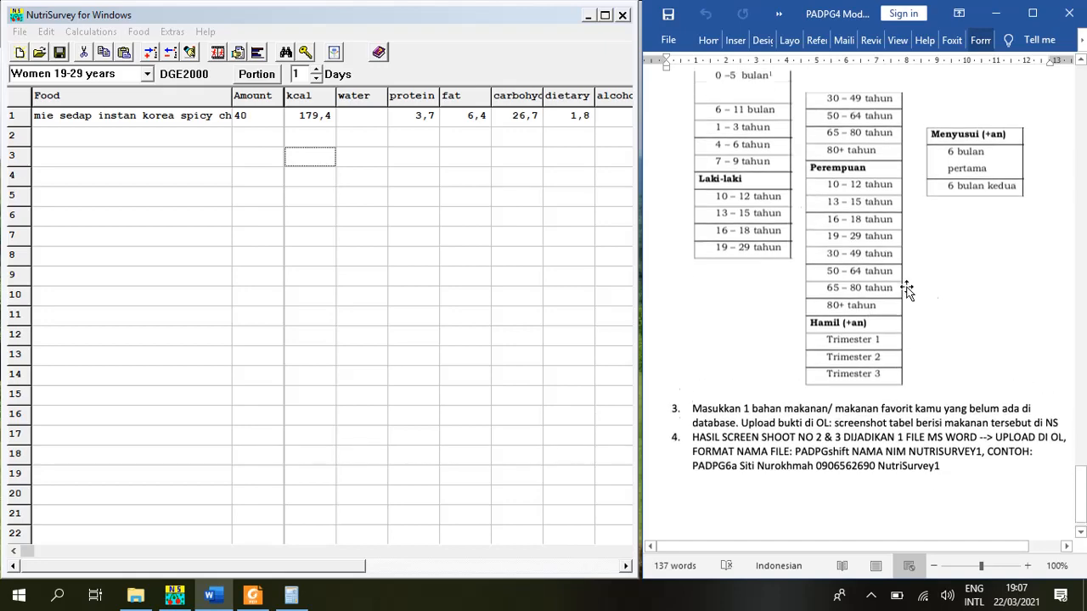
scroll(894, 276, up, 2)
scroll(890, 269, down, 4)
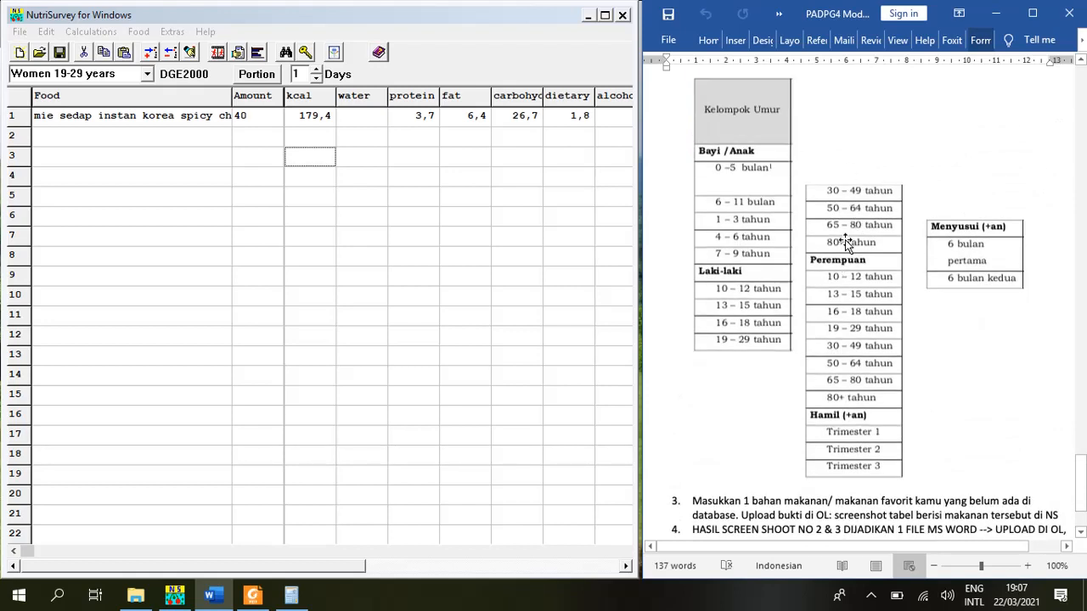
scroll(874, 301, up, 2)
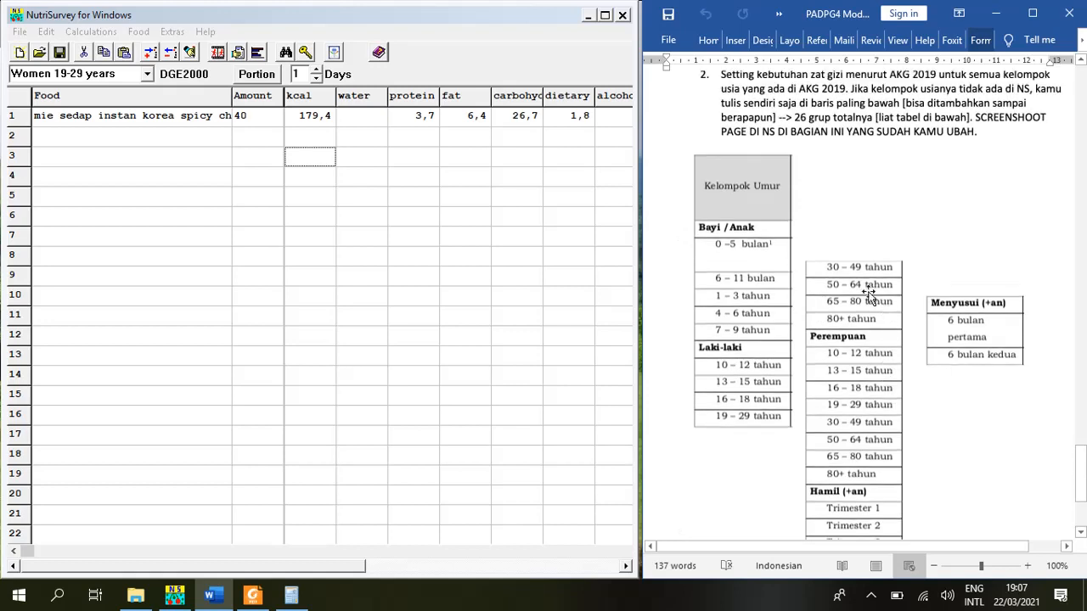
scroll(868, 295, up, 1)
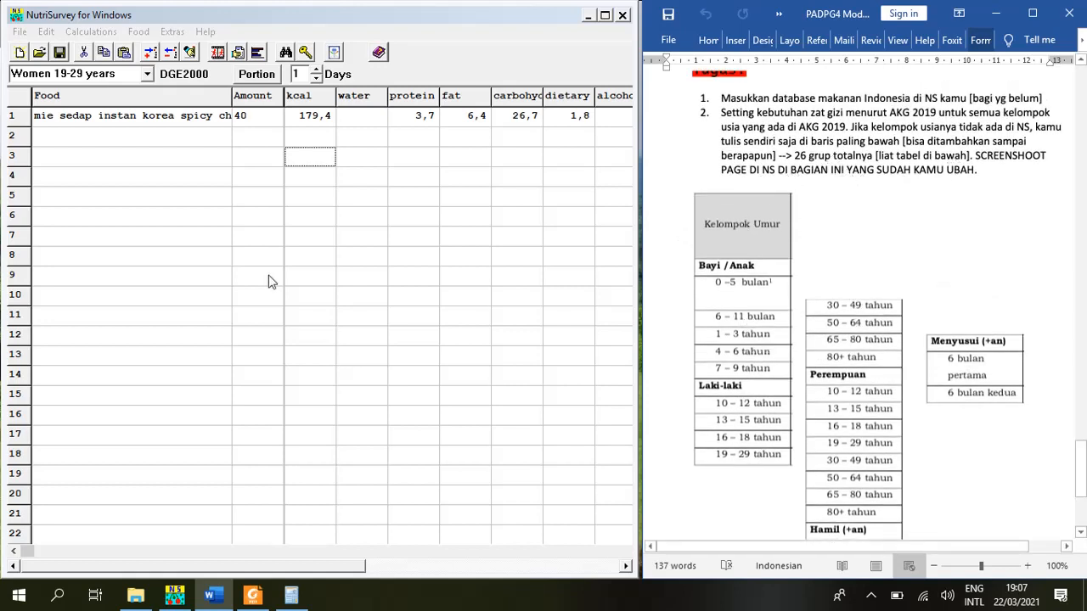
Step: Check the available population groups in NutriSurvey against the Kelompok Umur age groups listed for task 2 in the module
click(147, 75)
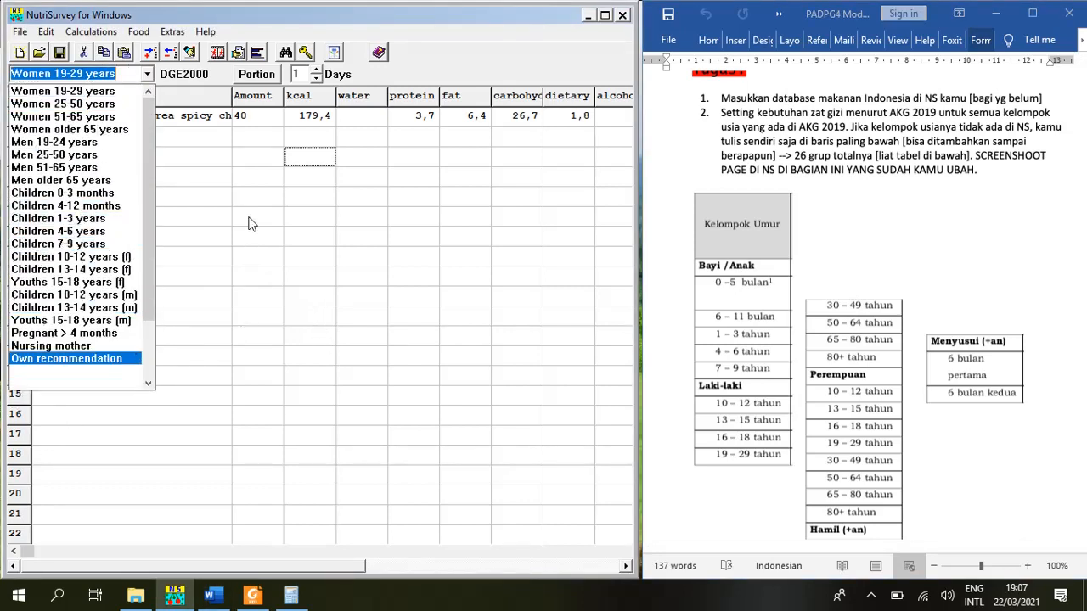
click(204, 168)
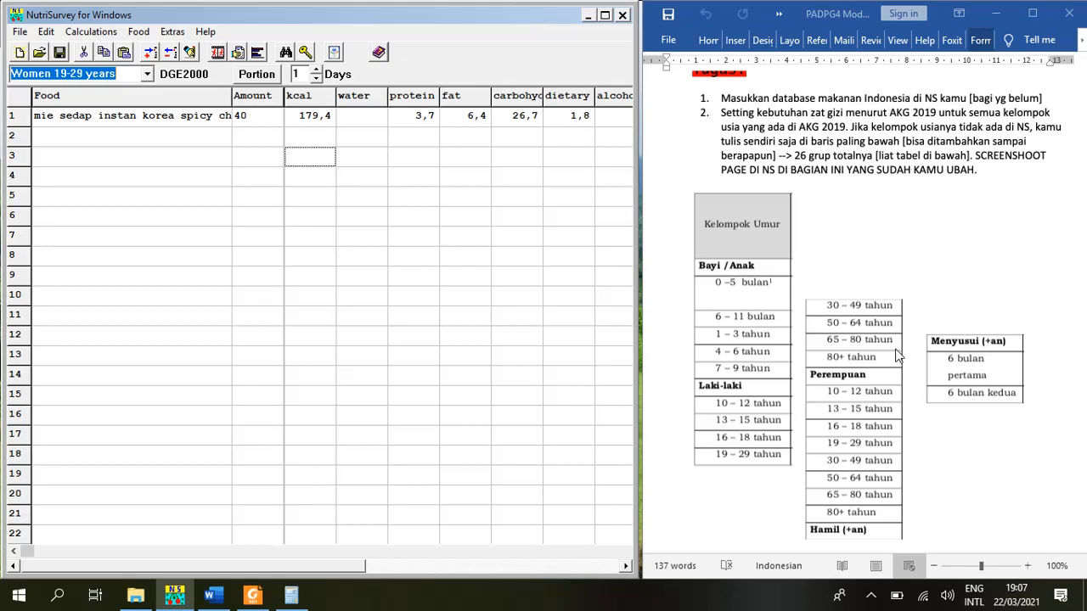
scroll(898, 355, down, 4)
scroll(887, 331, up, 4)
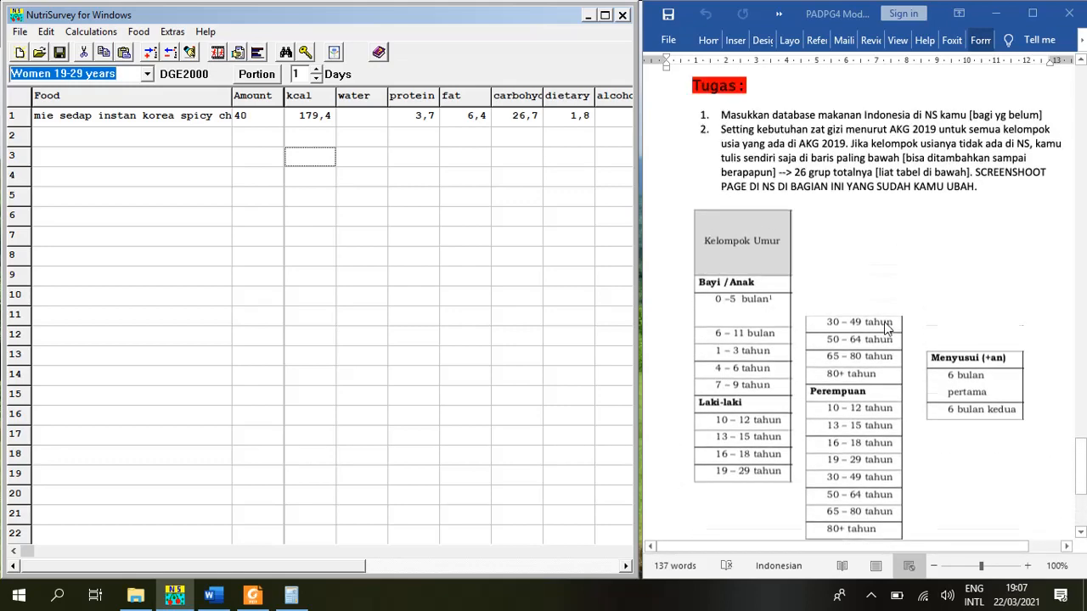
scroll(887, 329, up, 1)
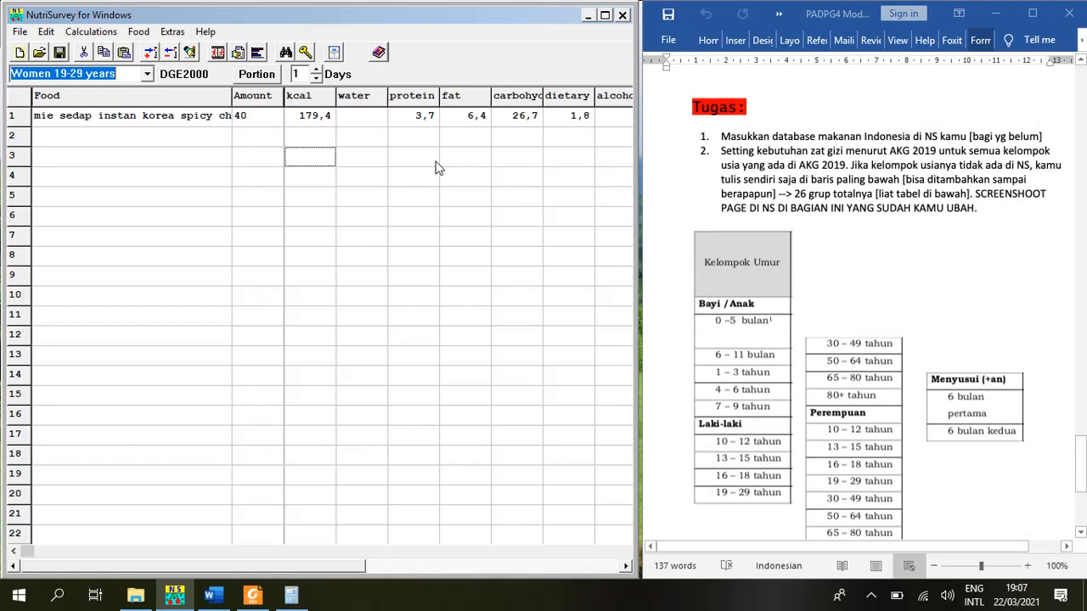
Step: Review the age groups and nutrient values in the dge2000.rcd recommendations table, then close it without changes
click(175, 32)
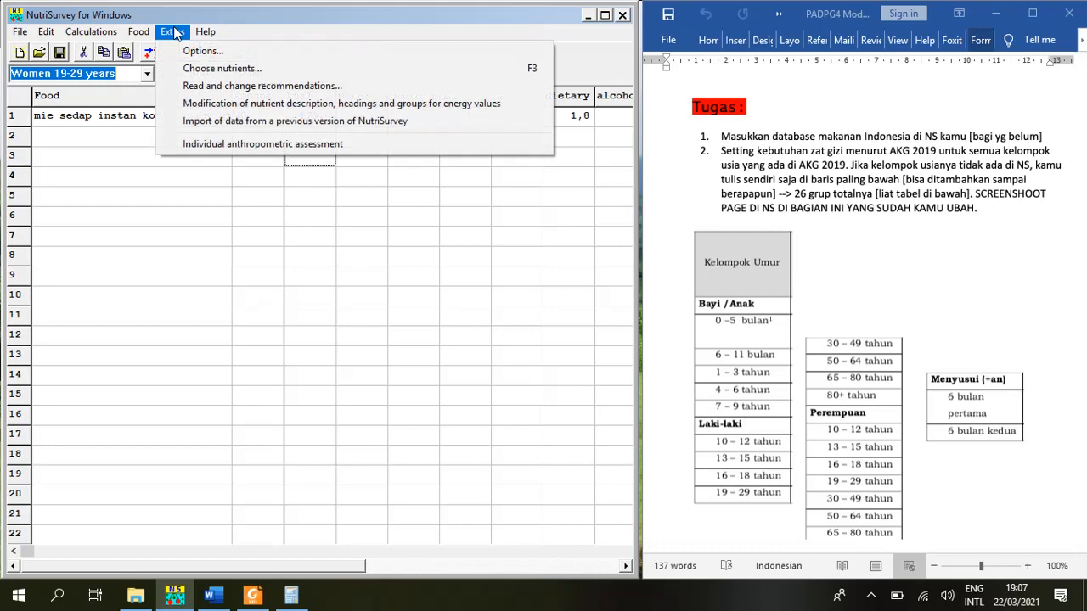
click(197, 87)
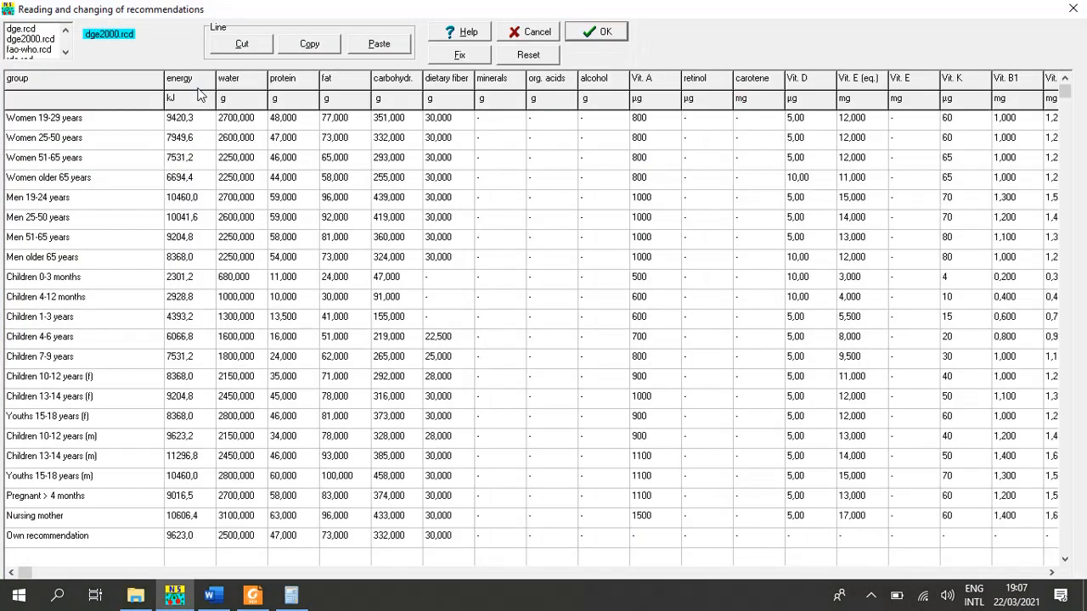
scroll(295, 209, down, 2)
scroll(294, 208, up, 2)
click(118, 119)
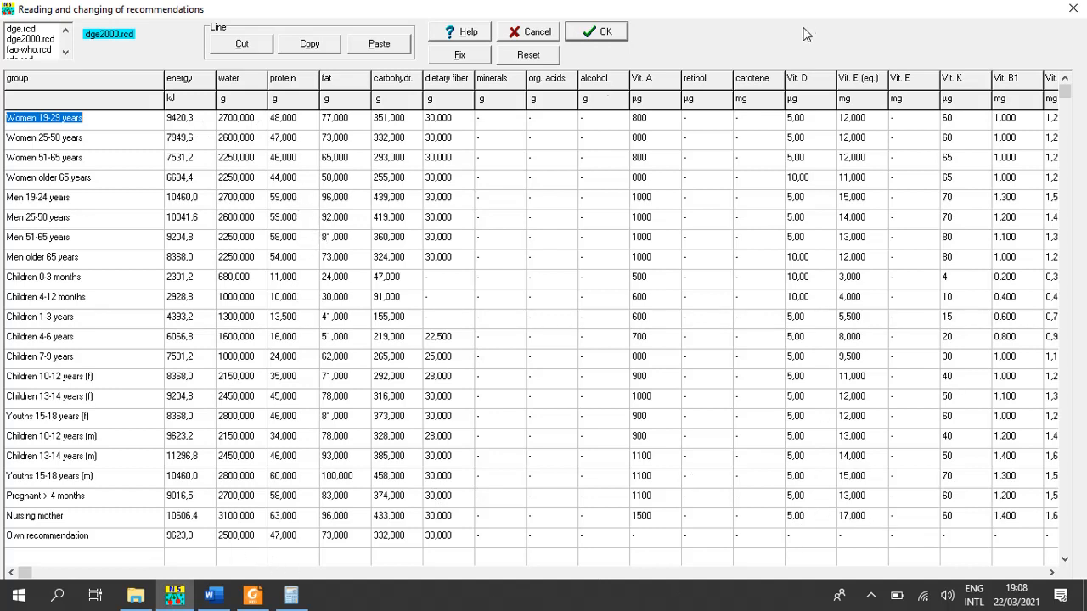
click(1075, 10)
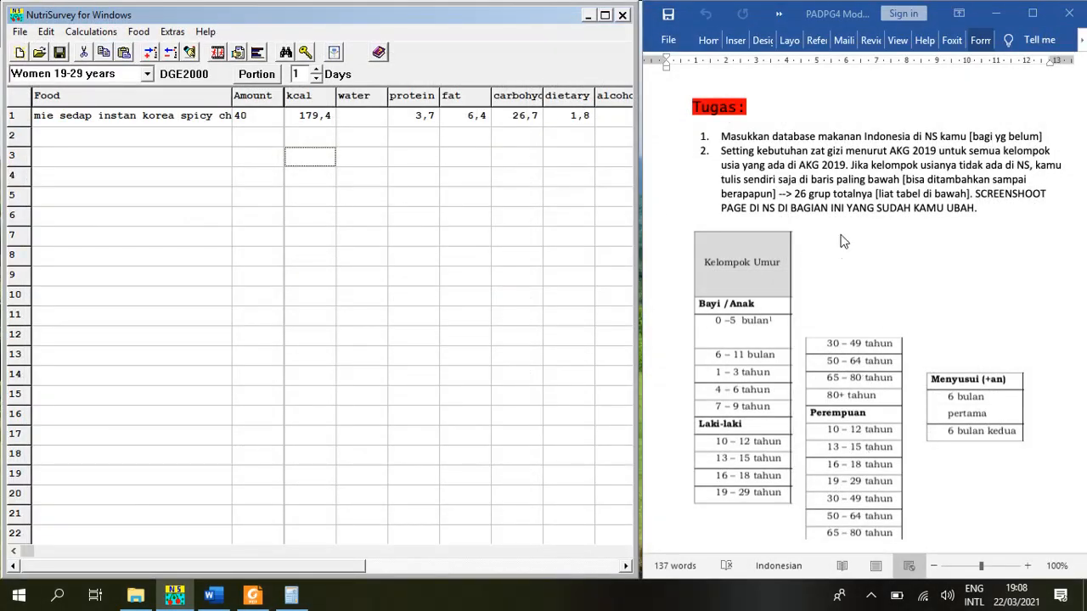
Step: Read tasks 3 and 4 in the module and view the food group options for the mie sedap entry
scroll(809, 423, down, 5)
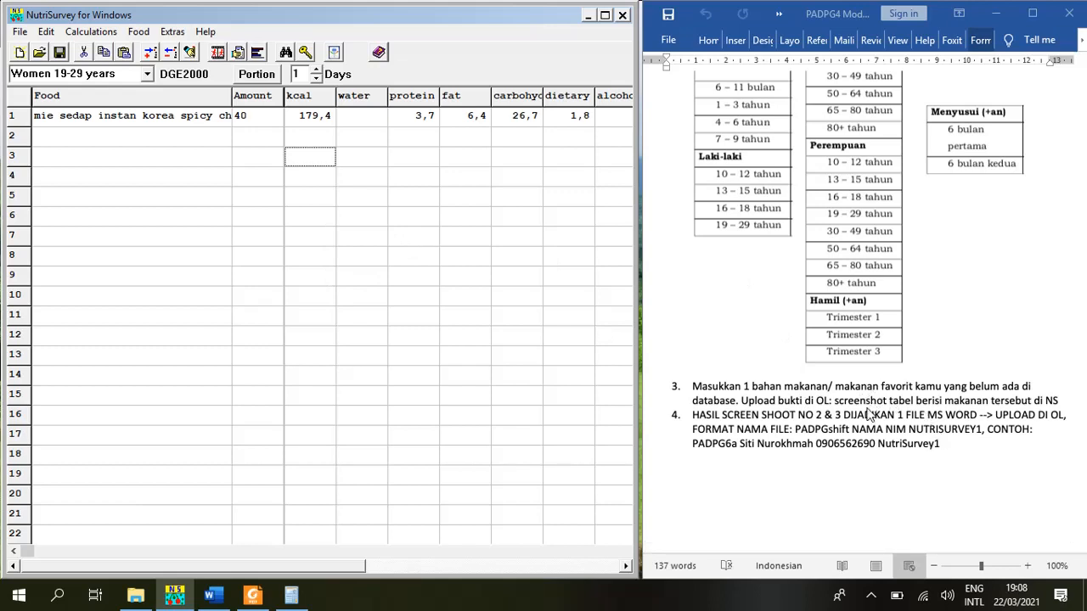
click(221, 121)
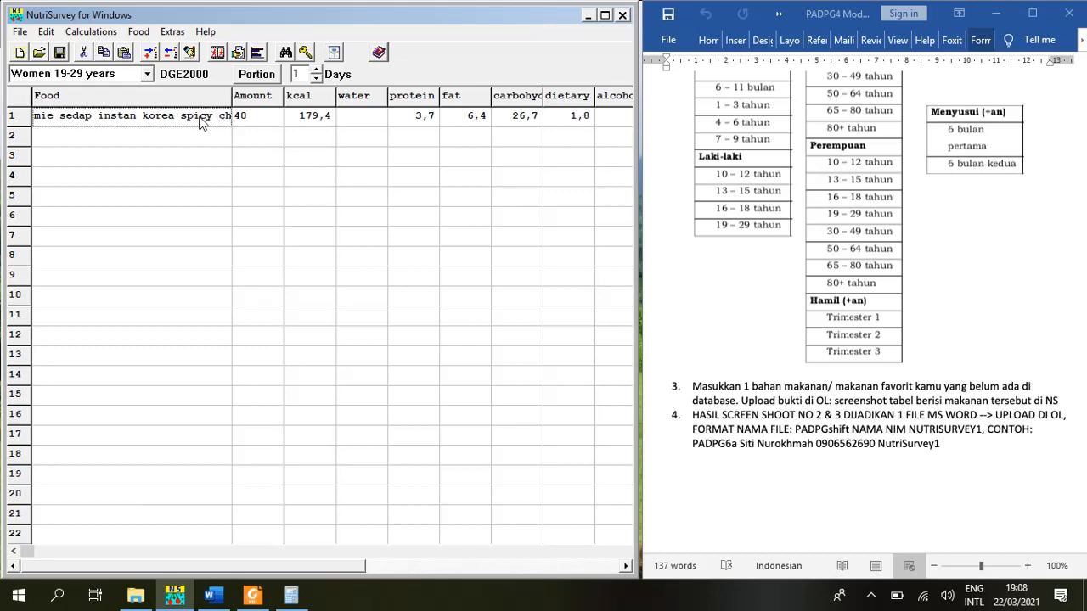
right_click(201, 123)
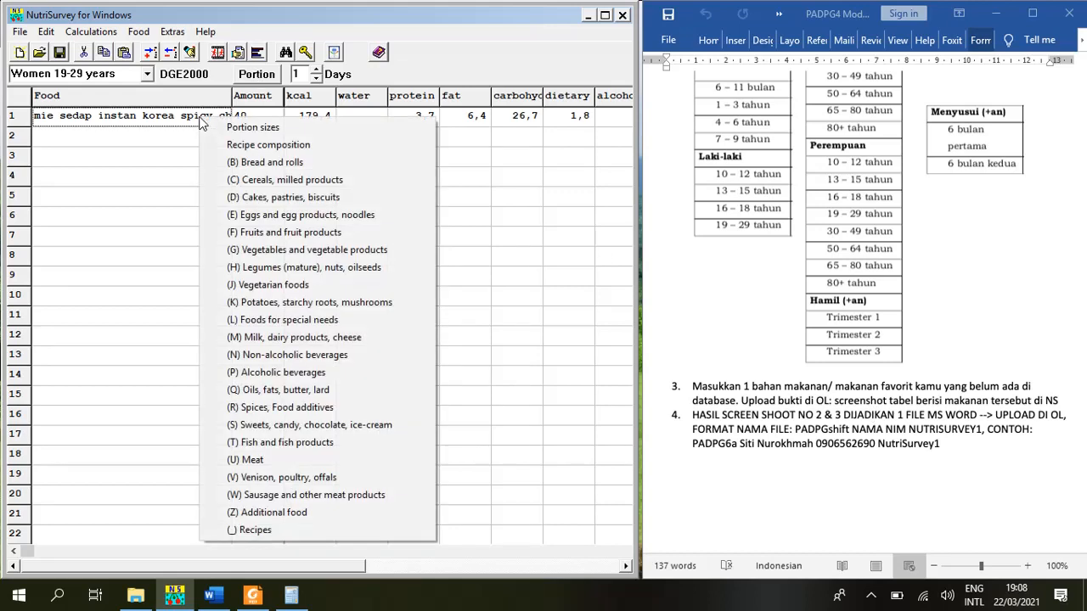
click(143, 157)
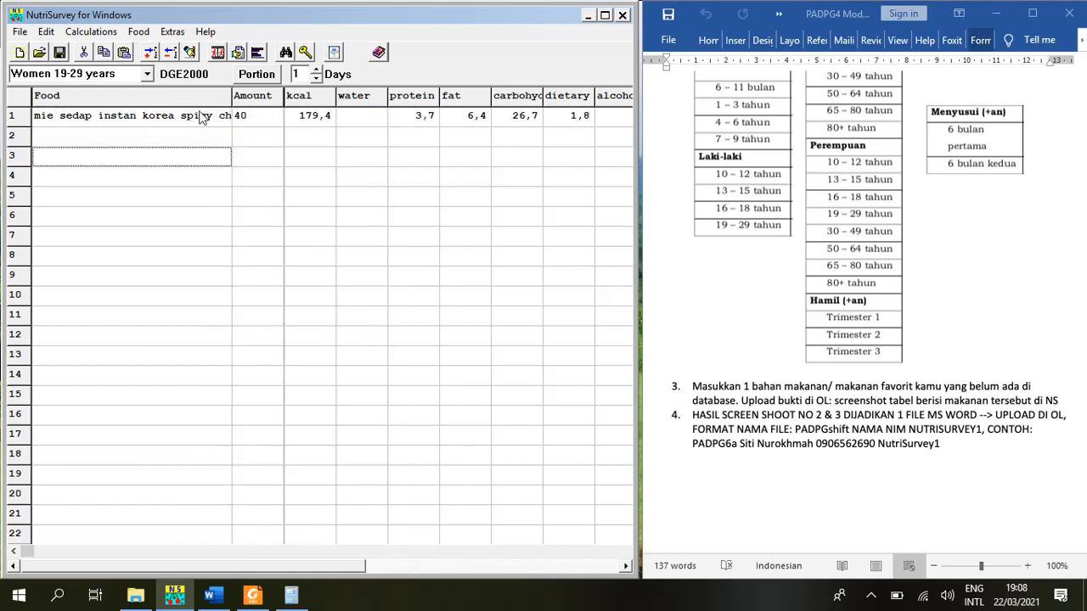
click(202, 118)
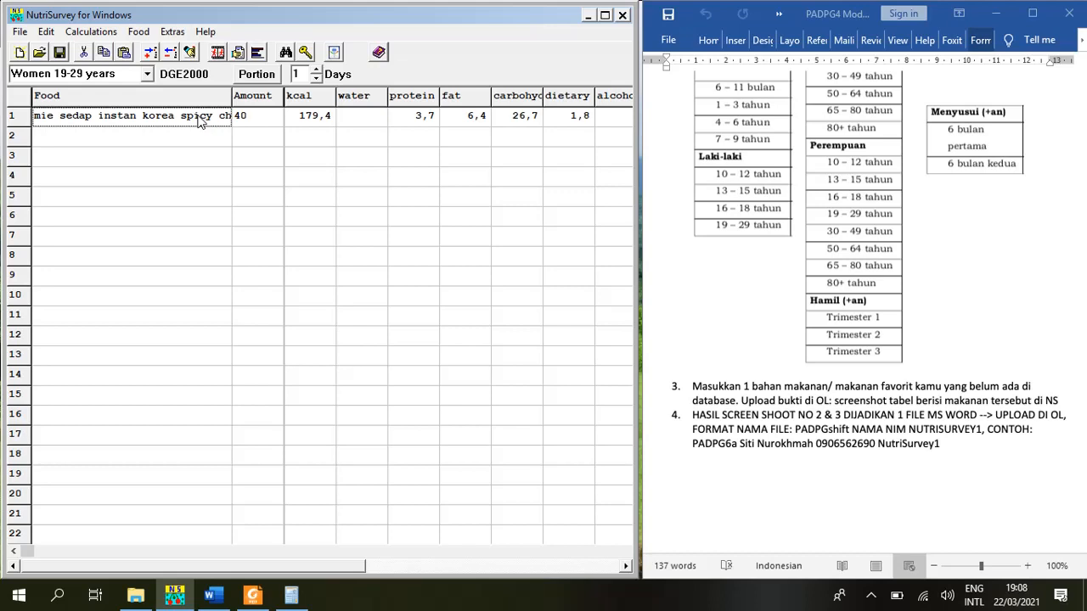
Step: Look up "mie" in the second food row, examine the matching foods and close the selection without choosing one
click(203, 141)
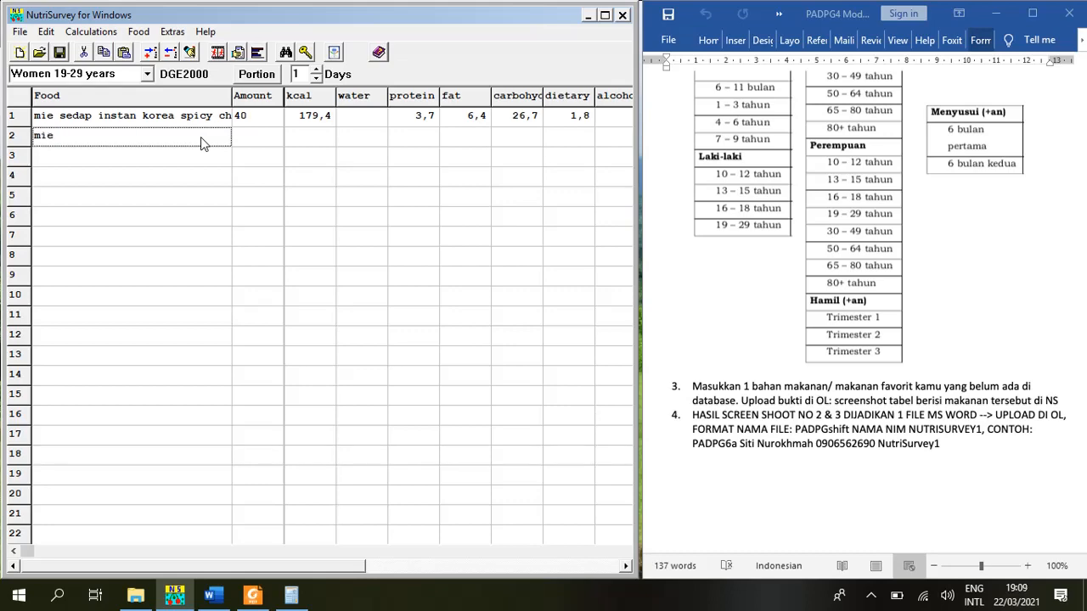
key(Return)
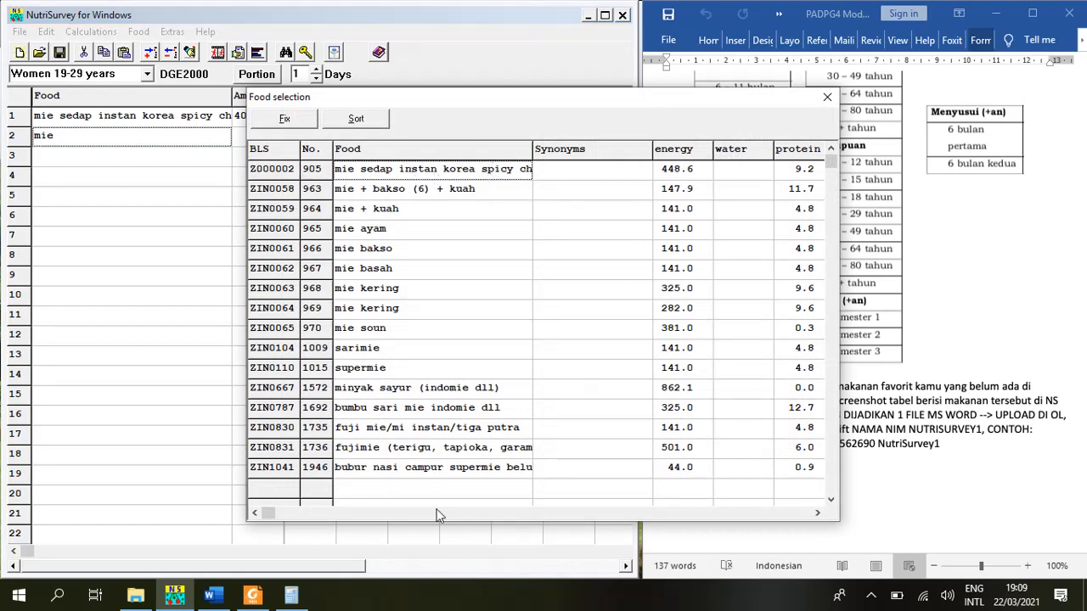
drag(272, 509, 222, 448)
click(827, 97)
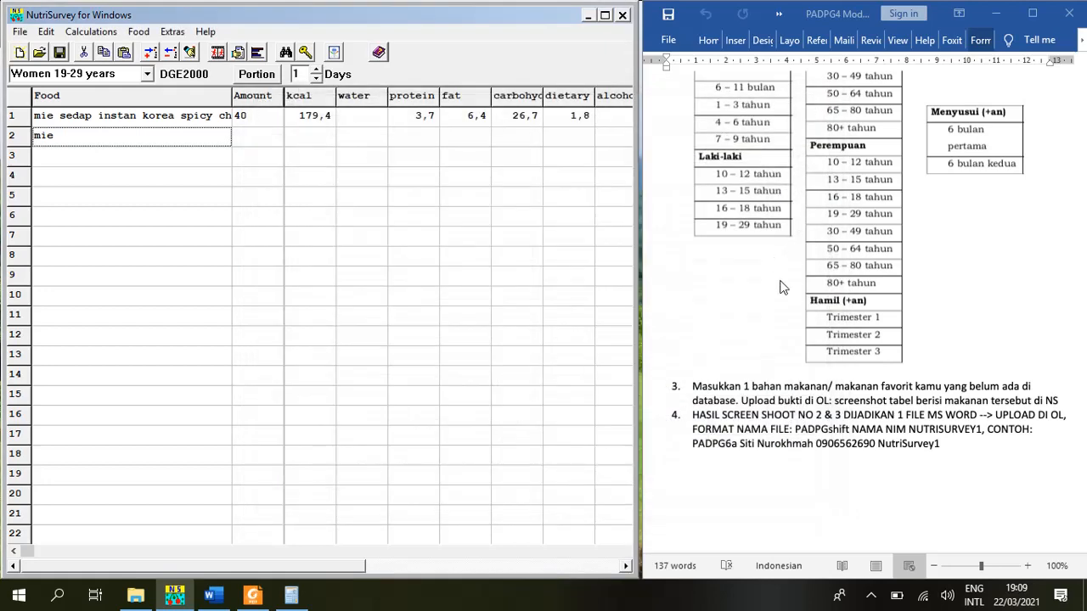
Step: Reread the module's Tugas section, from the AKG 2019 age groups to the screenshot and upload instructions
scroll(784, 264, up, 2)
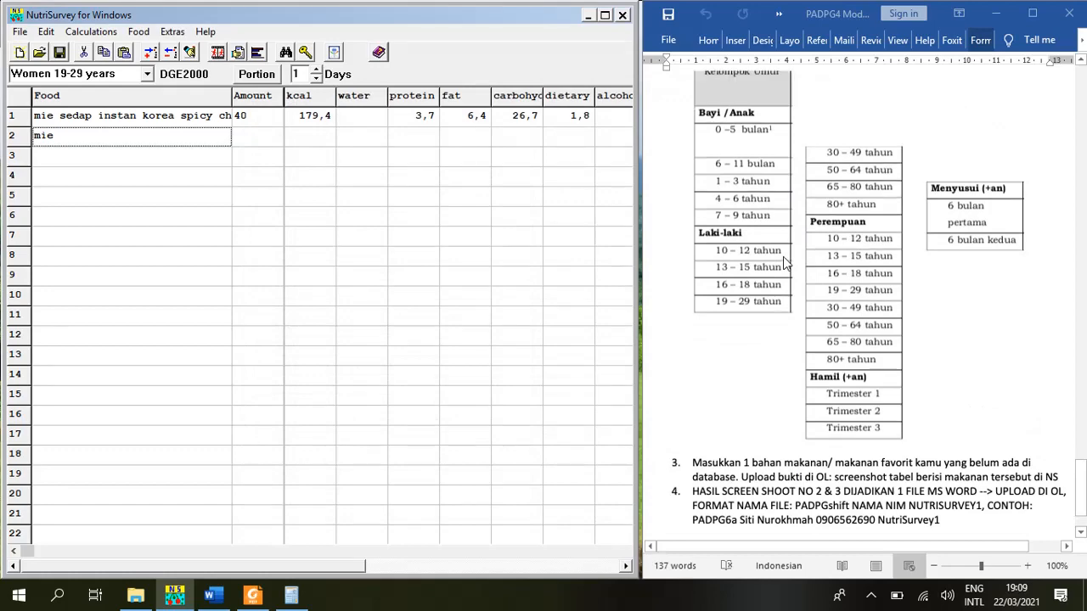
scroll(785, 263, up, 3)
scroll(784, 259, down, 5)
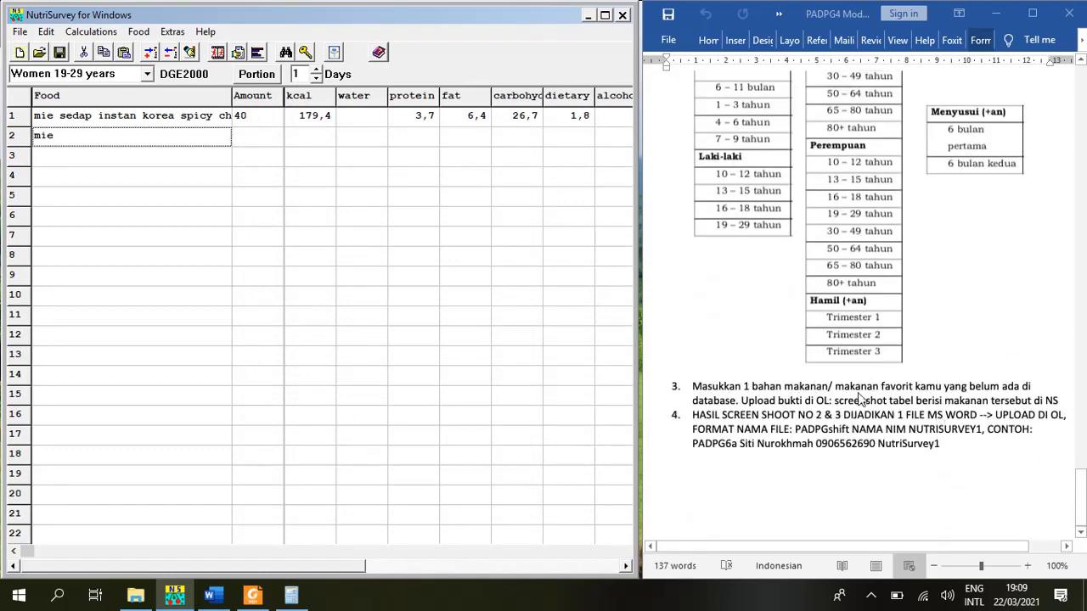
scroll(878, 382, up, 8)
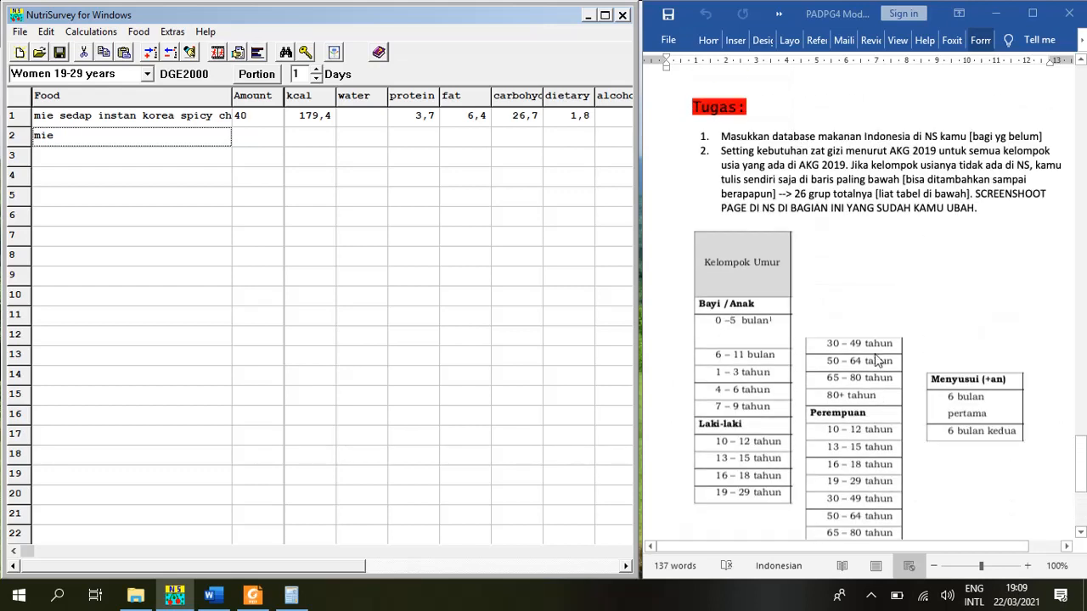